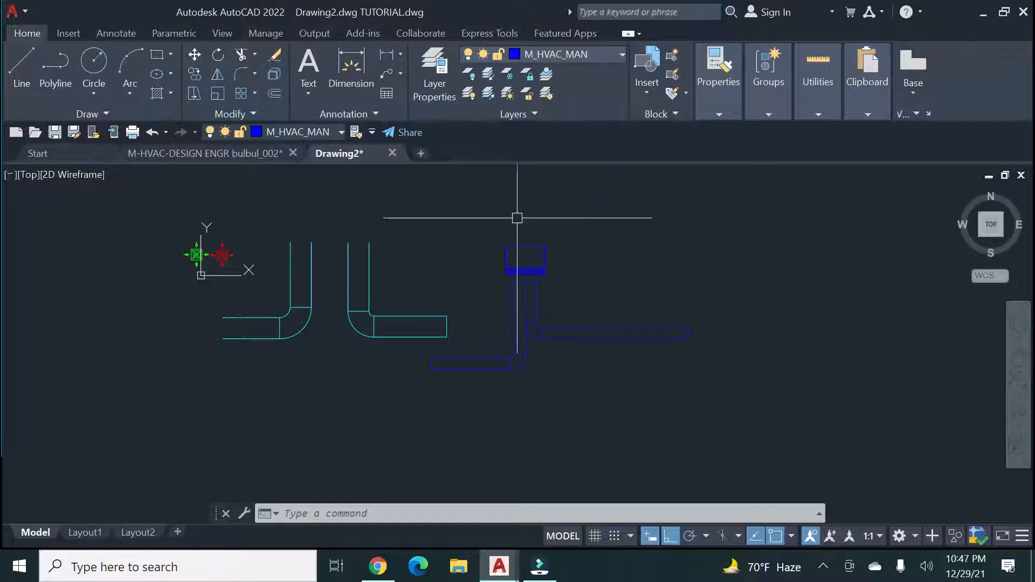
Examine the blue duct layout with its collar, transition and elbows alongside the cyan duct runs.
{"action": "scroll", "coordinate": [529, 266], "scroll_direction": "up", "scroll_amount": 4}
{"action": "scroll", "coordinate": [529, 266], "scroll_direction": "up", "scroll_amount": 2}
{"action": "scroll", "coordinate": [529, 266], "scroll_direction": "down", "scroll_amount": 2}
{"action": "scroll", "coordinate": [529, 267], "scroll_direction": "up", "scroll_amount": 2}
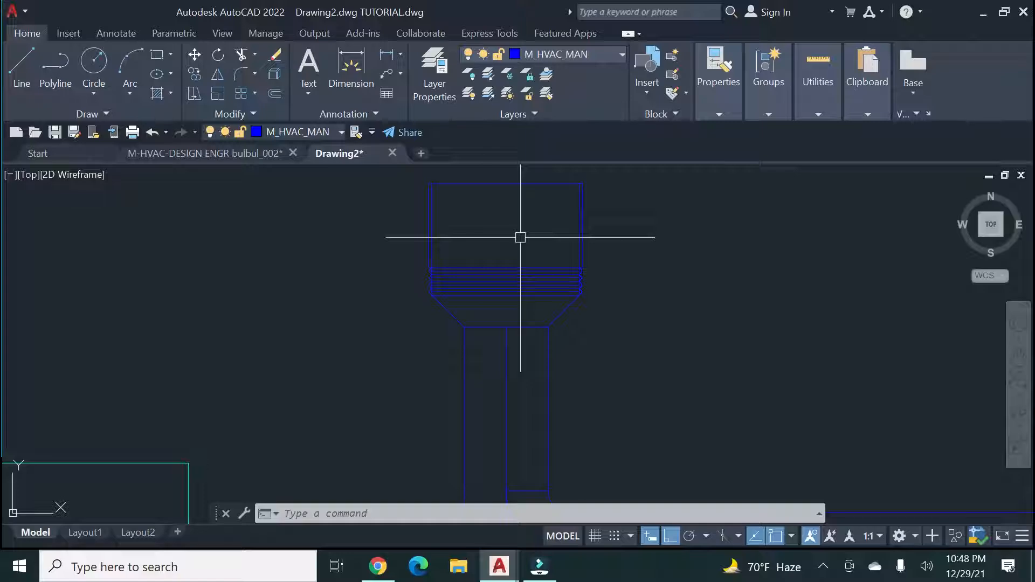
{"action": "scroll", "coordinate": [522, 252], "scroll_direction": "down", "scroll_amount": 2}
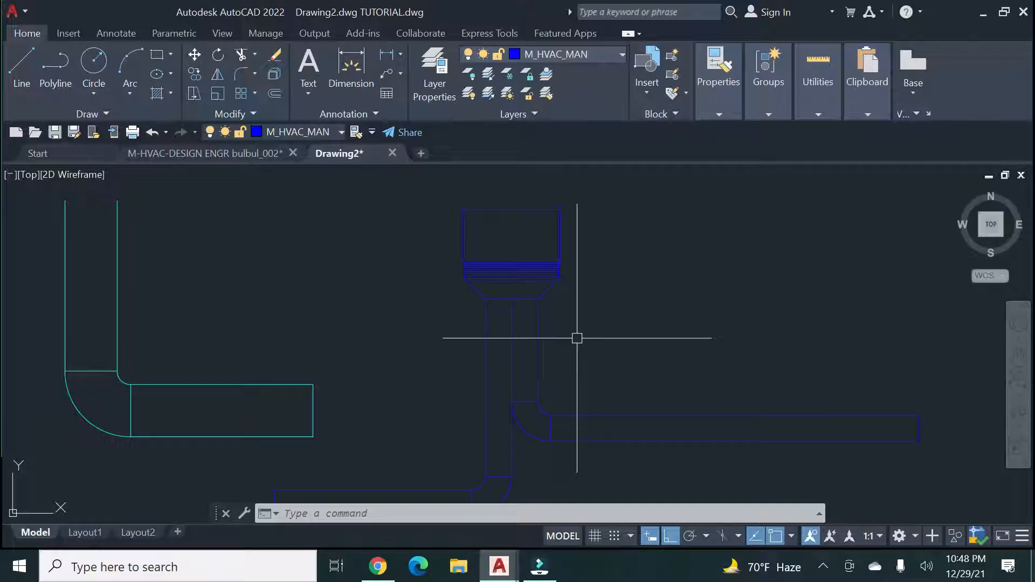
{"action": "scroll", "coordinate": [577, 338], "scroll_direction": "down", "scroll_amount": 2}
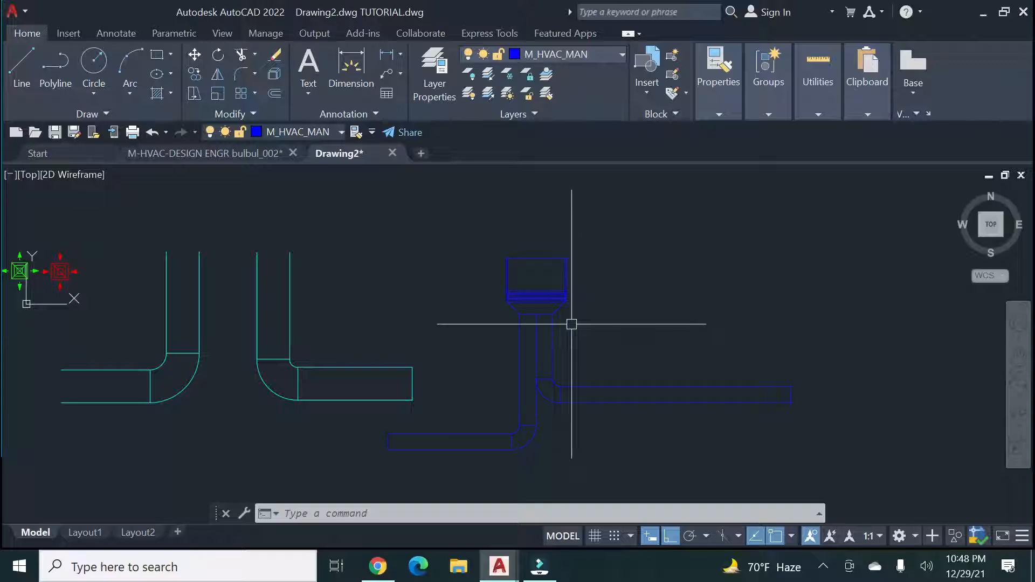
{"action": "scroll", "coordinate": [520, 332], "scroll_direction": "down", "scroll_amount": 2}
{"action": "scroll", "coordinate": [520, 332], "scroll_direction": "up", "scroll_amount": 2}
{"action": "scroll", "coordinate": [503, 311], "scroll_direction": "down", "scroll_amount": 1}
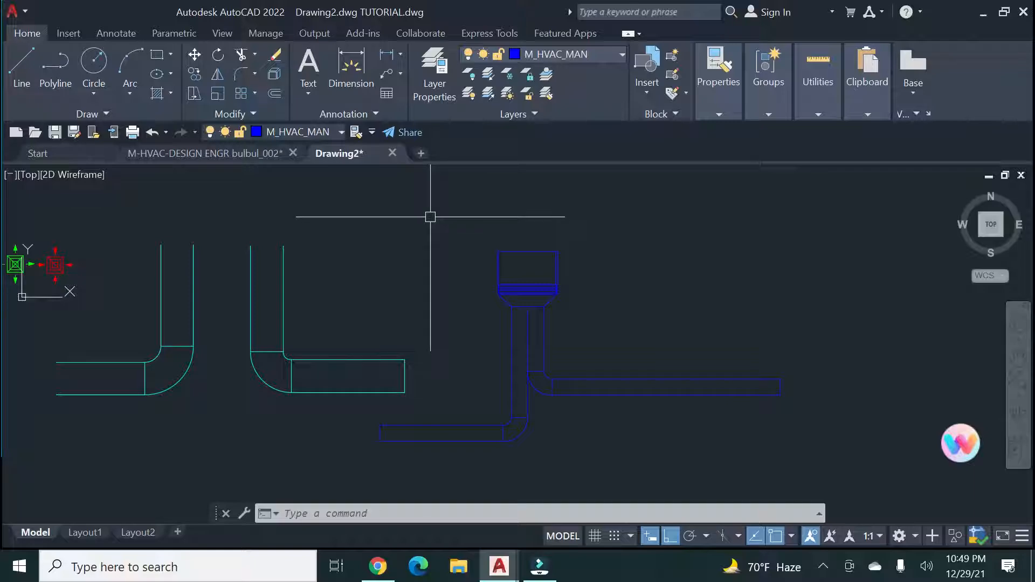
Review the application's file commands for new drawings, importing, exporting, publishing, printing and drawing utilities.
{"action": "left_click", "coordinate": [25, 12]}
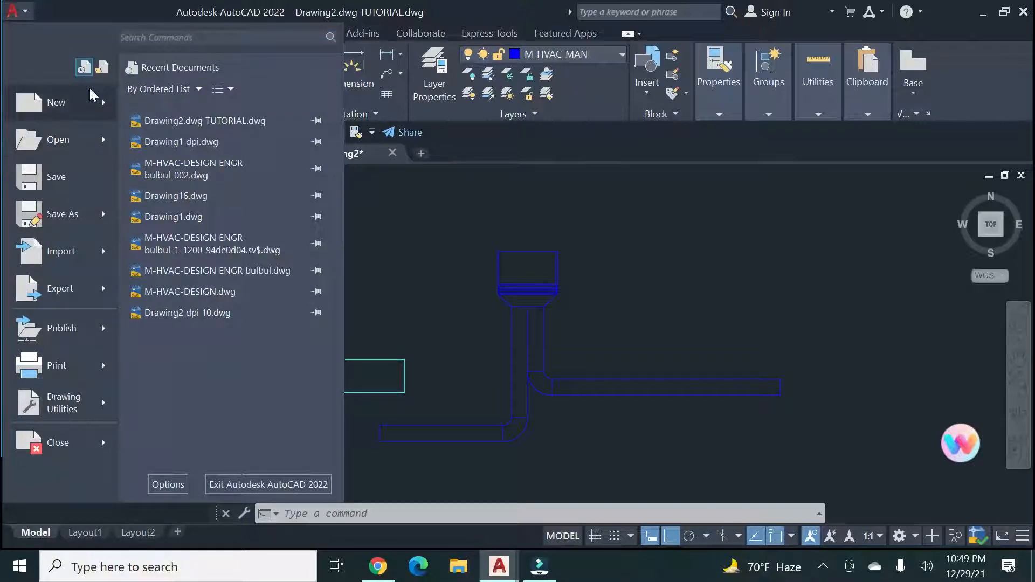
{"action": "mouse_move", "coordinate": [105, 111]}
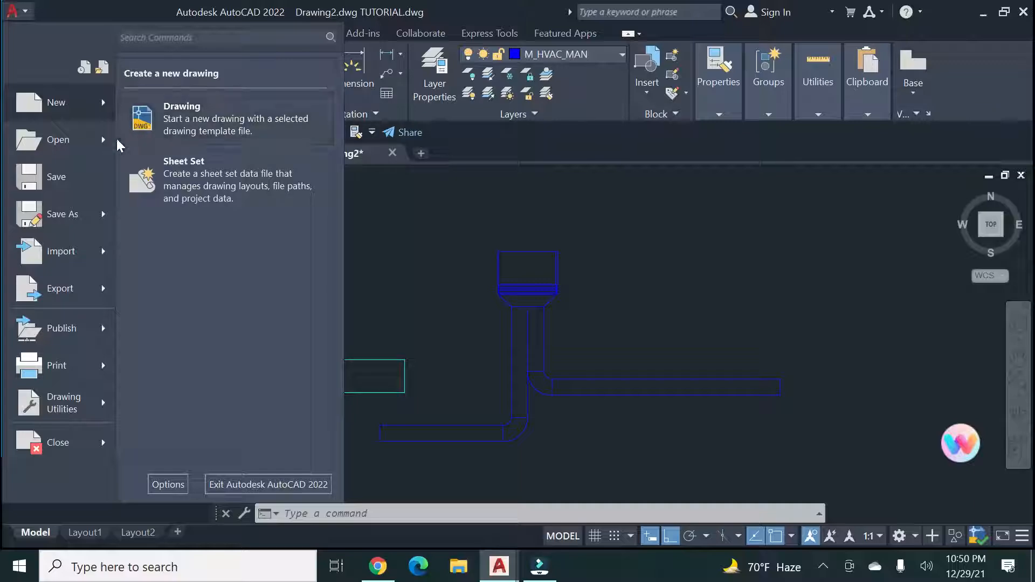
{"action": "mouse_move", "coordinate": [102, 139]}
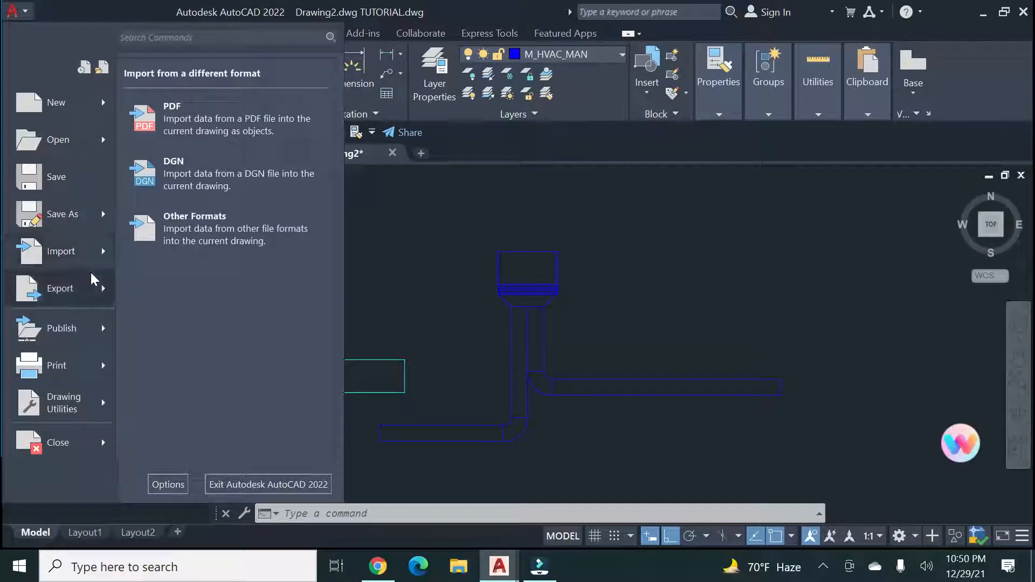
{"action": "mouse_move", "coordinate": [91, 273]}
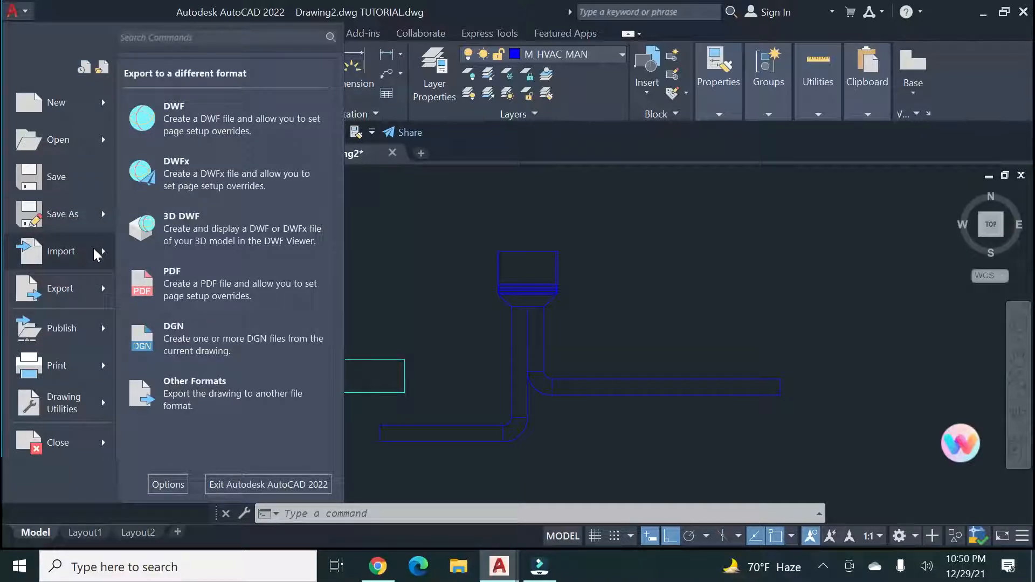
{"action": "mouse_move", "coordinate": [69, 299]}
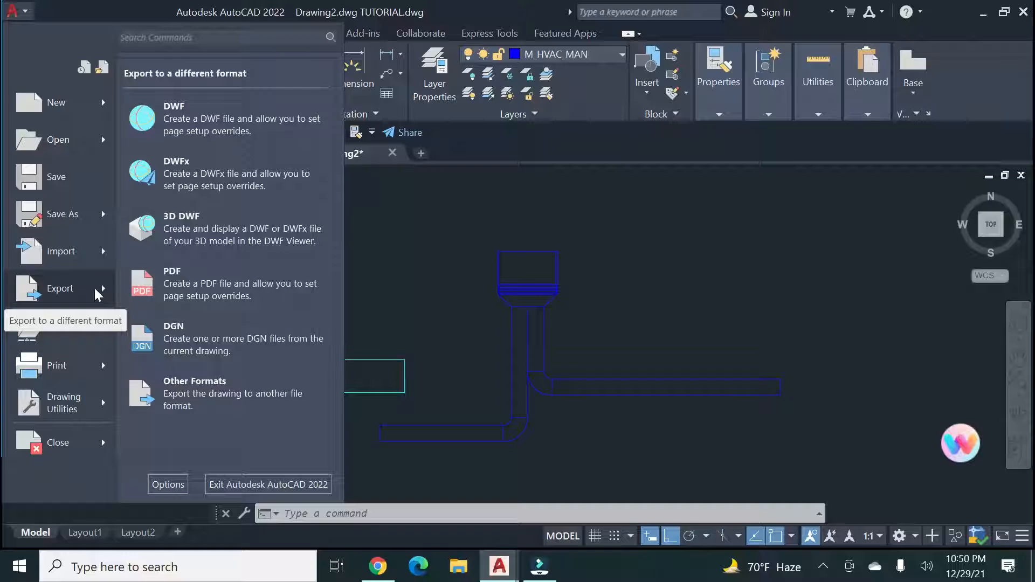
{"action": "mouse_move", "coordinate": [96, 332]}
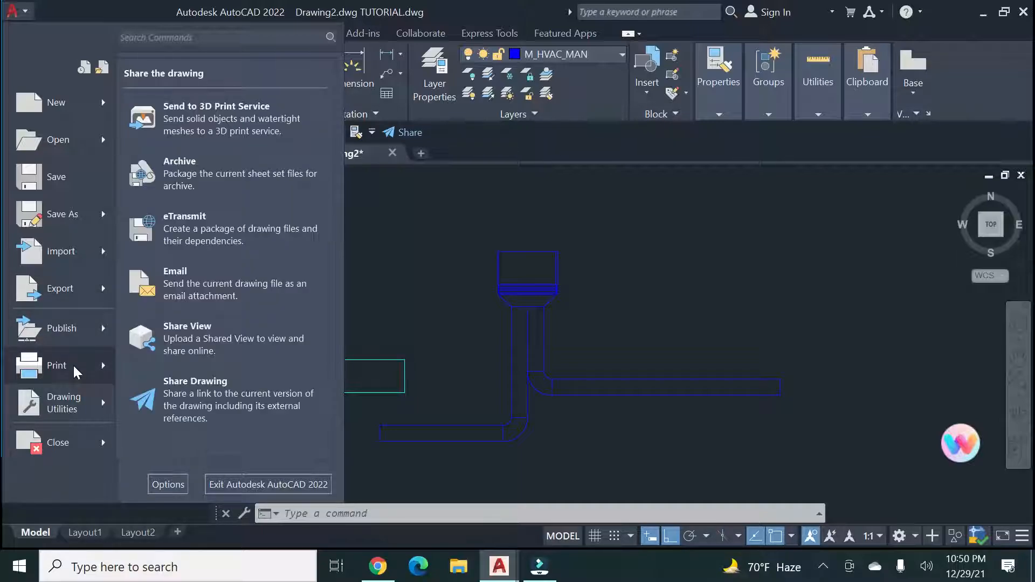
{"action": "mouse_move", "coordinate": [74, 367]}
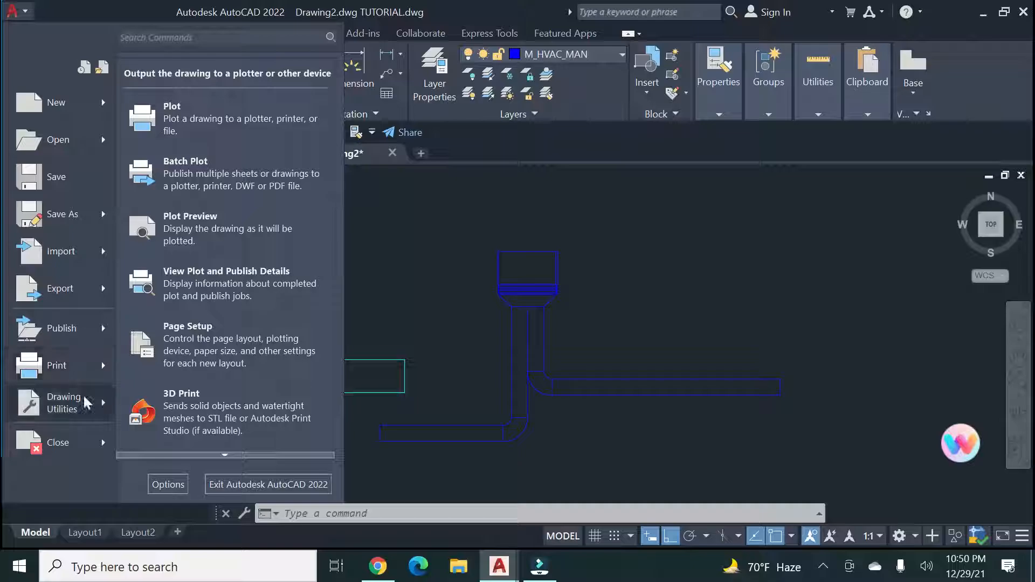
{"action": "mouse_move", "coordinate": [94, 404]}
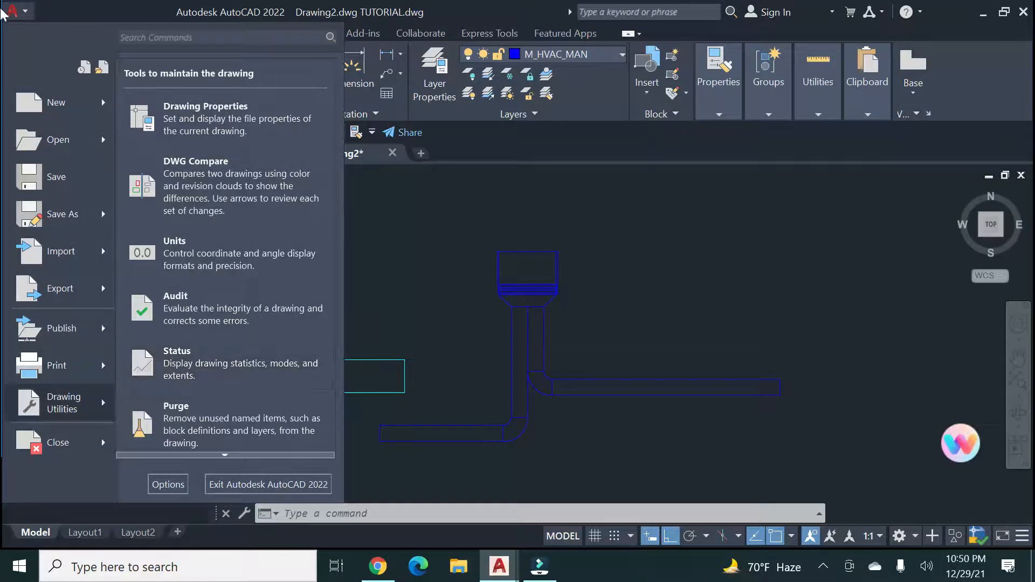
{"action": "left_click", "coordinate": [27, 11]}
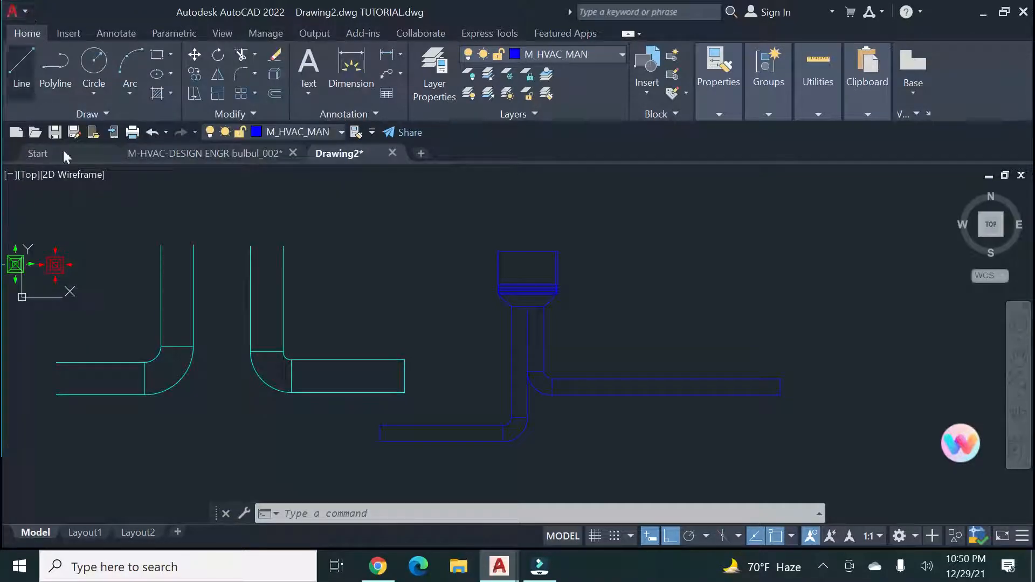
{"action": "left_click", "coordinate": [421, 153]}
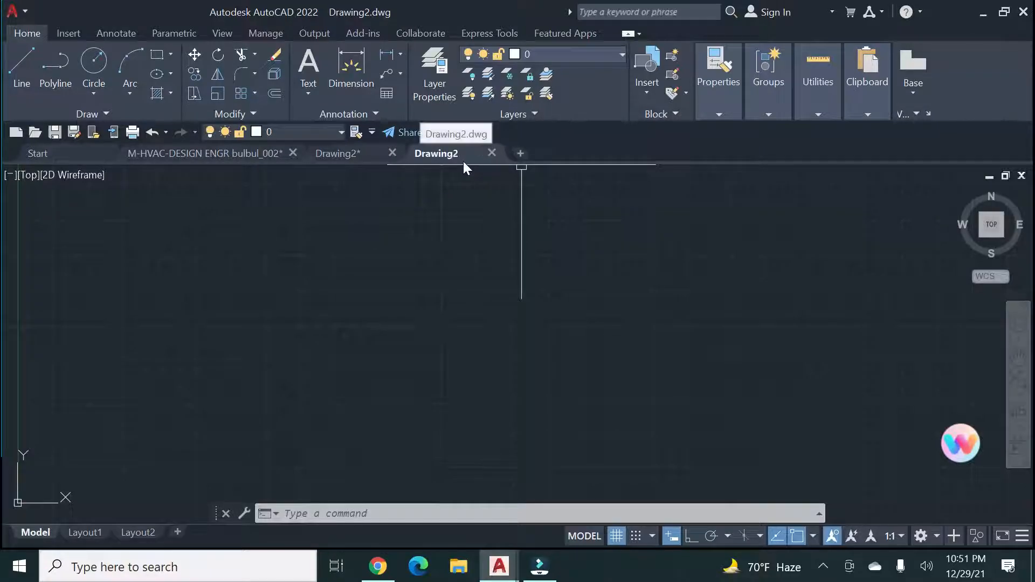
{"action": "mouse_move", "coordinate": [454, 160]}
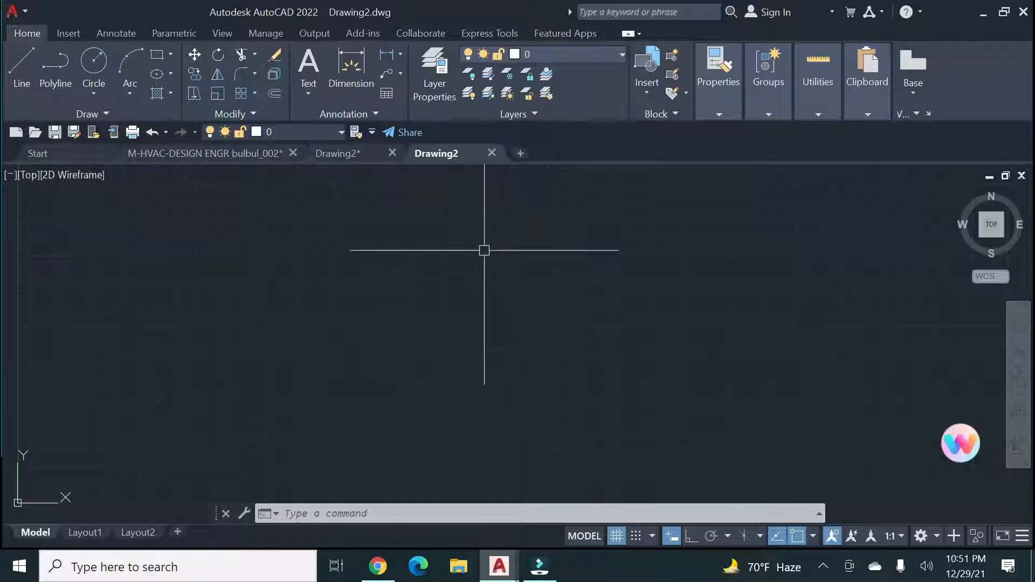
{"action": "left_click", "coordinate": [492, 154]}
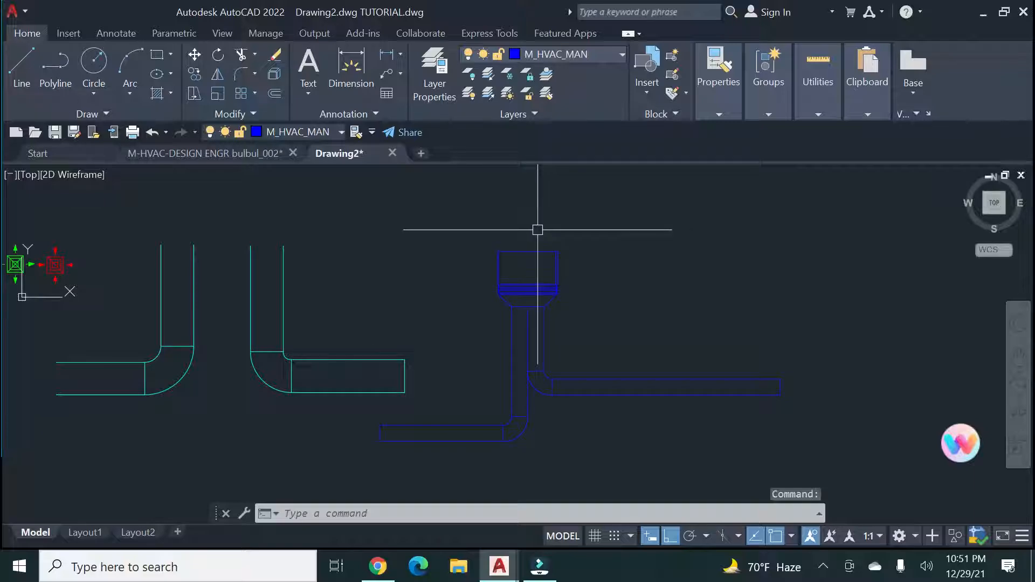
Create a new blank drawing and leave no command active.
{"action": "left_click", "coordinate": [421, 154]}
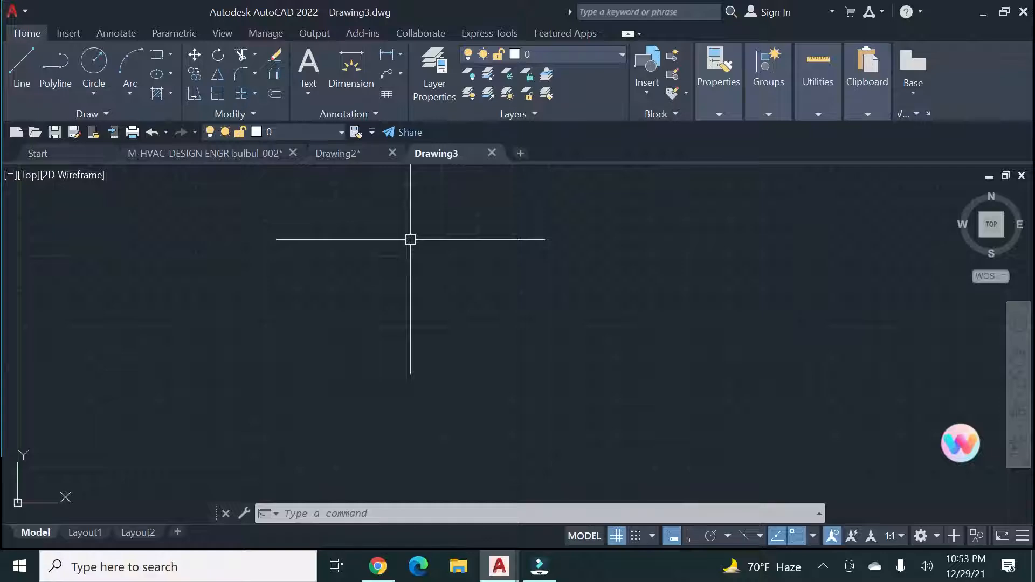
{"action": "type", "text": "gt"}
{"action": "key", "text": "BackSpace"}
{"action": "key", "text": "BackSpace"}
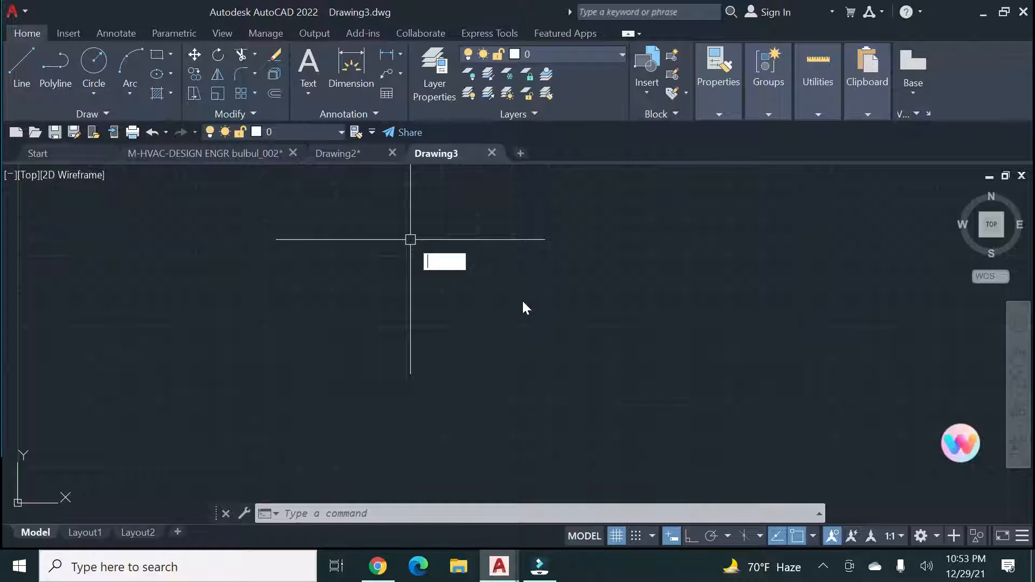
{"action": "key", "text": "Escape"}
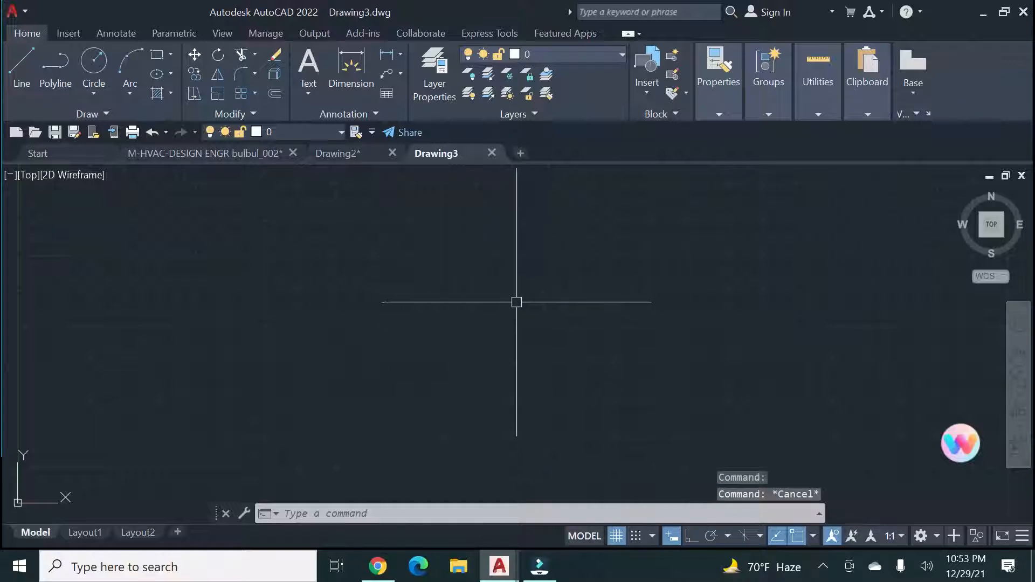
In the display options, set the color theme to Dark and the crosshair size to 17.
{"action": "right_click", "coordinate": [449, 260]}
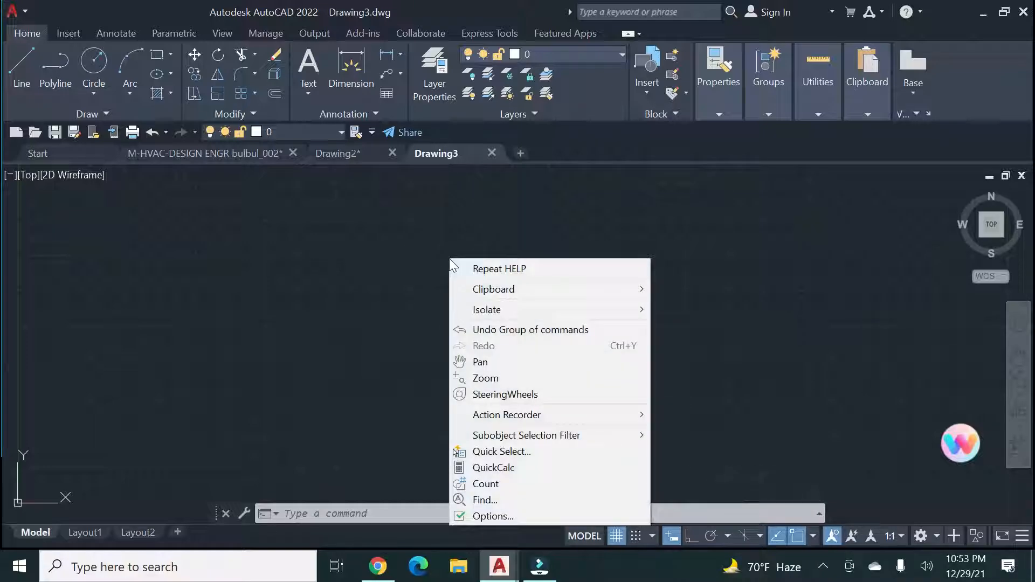
{"action": "left_click", "coordinate": [486, 516]}
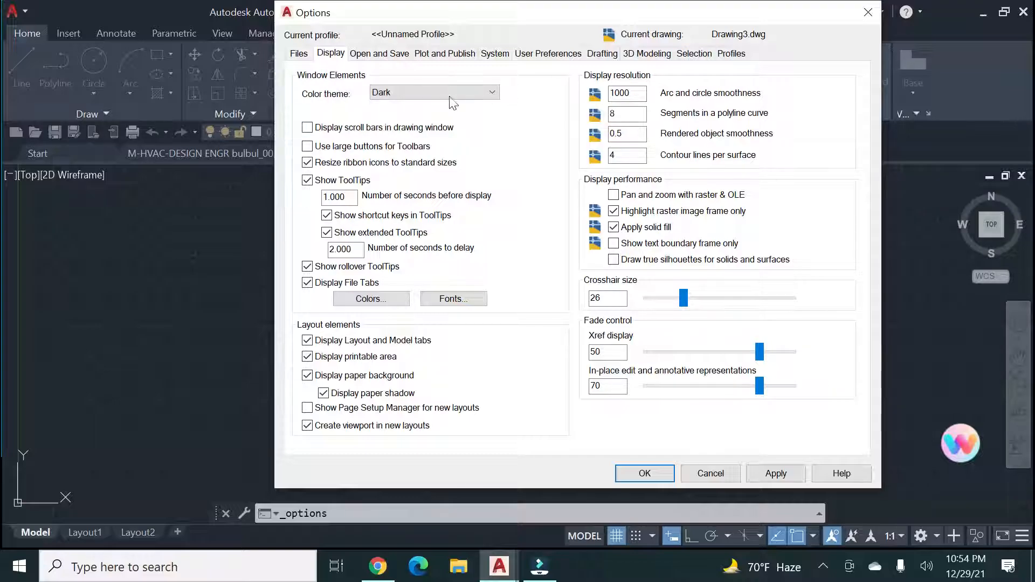
{"action": "left_click", "coordinate": [495, 92]}
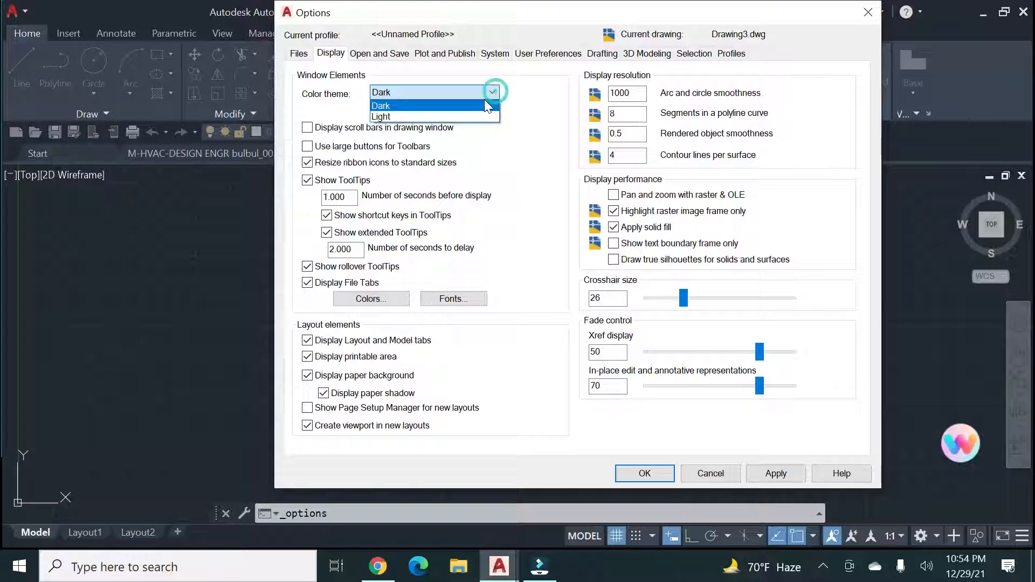
{"action": "left_click", "coordinate": [451, 116]}
{"action": "left_click", "coordinate": [470, 94]}
{"action": "left_click", "coordinate": [454, 106]}
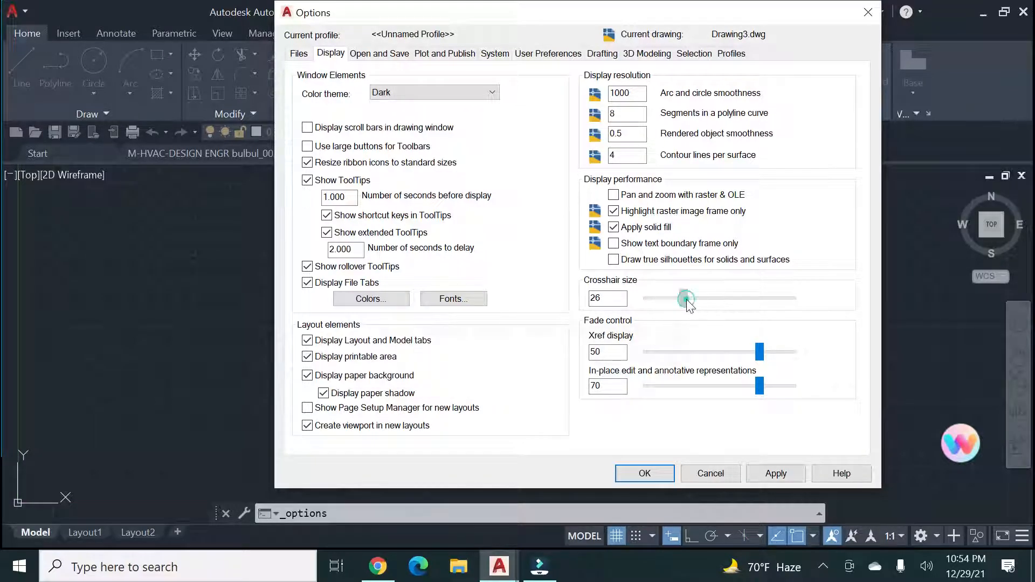
{"action": "left_click_drag", "start_coordinate": [679, 300], "coordinate": [676, 299]}
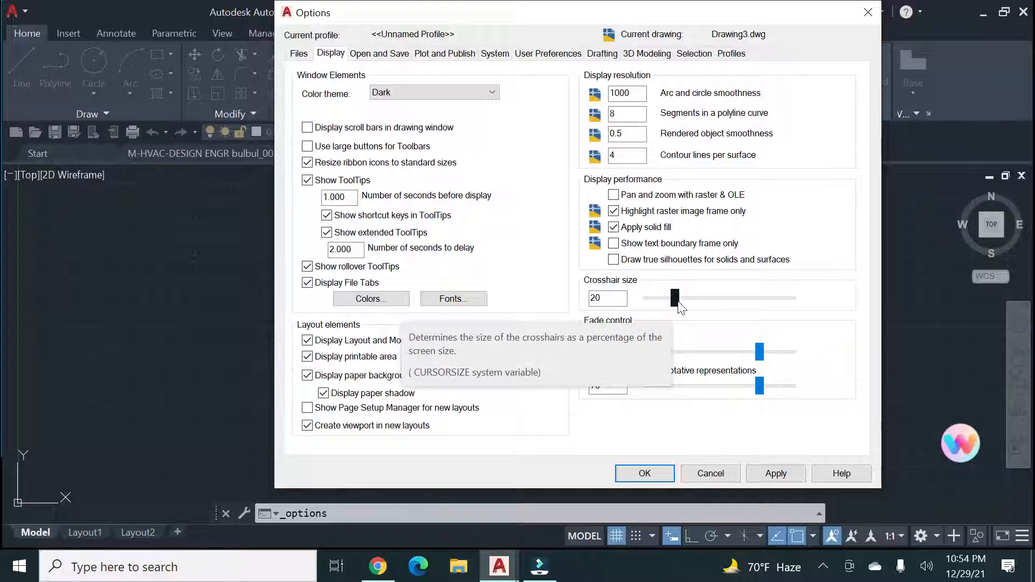
{"action": "left_click_drag", "start_coordinate": [674, 301], "coordinate": [670, 301]}
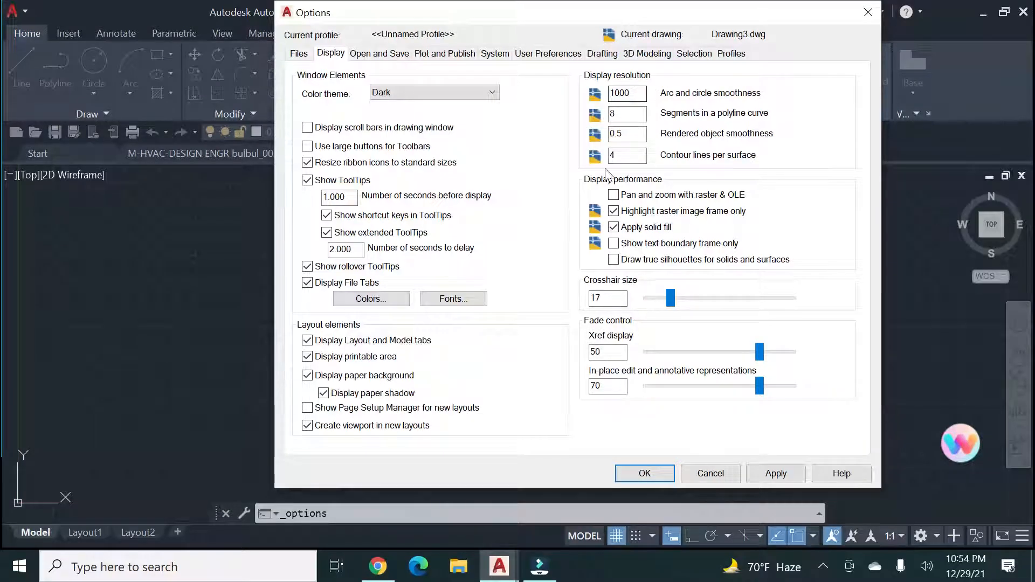
Reduce the grip size slightly in the selection options and accept the options changes.
{"action": "left_click", "coordinate": [696, 54]}
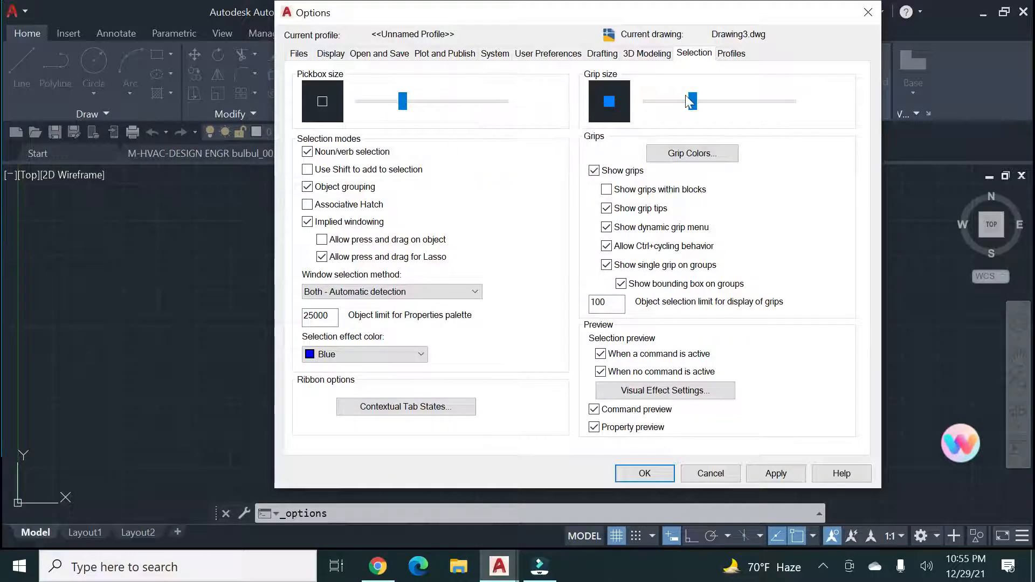
{"action": "mouse_move", "coordinate": [694, 100]}
{"action": "left_mouse_down"}
{"action": "mouse_move", "coordinate": [709, 101]}
{"action": "mouse_move", "coordinate": [685, 101]}
{"action": "left_mouse_up"}
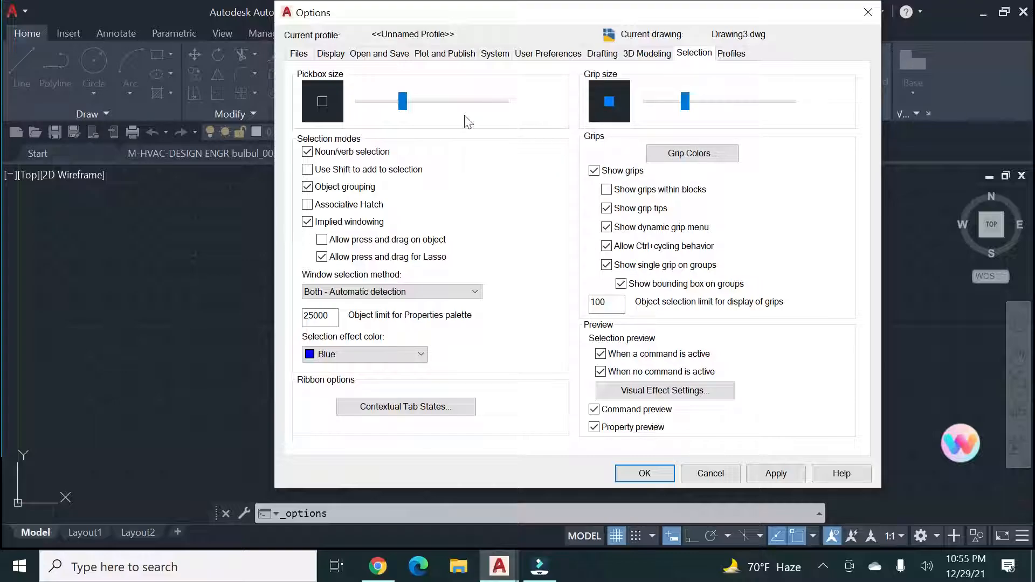
{"action": "left_click", "coordinate": [395, 104]}
{"action": "left_click_drag", "start_coordinate": [395, 104], "coordinate": [402, 105]}
{"action": "left_click", "coordinate": [421, 356]}
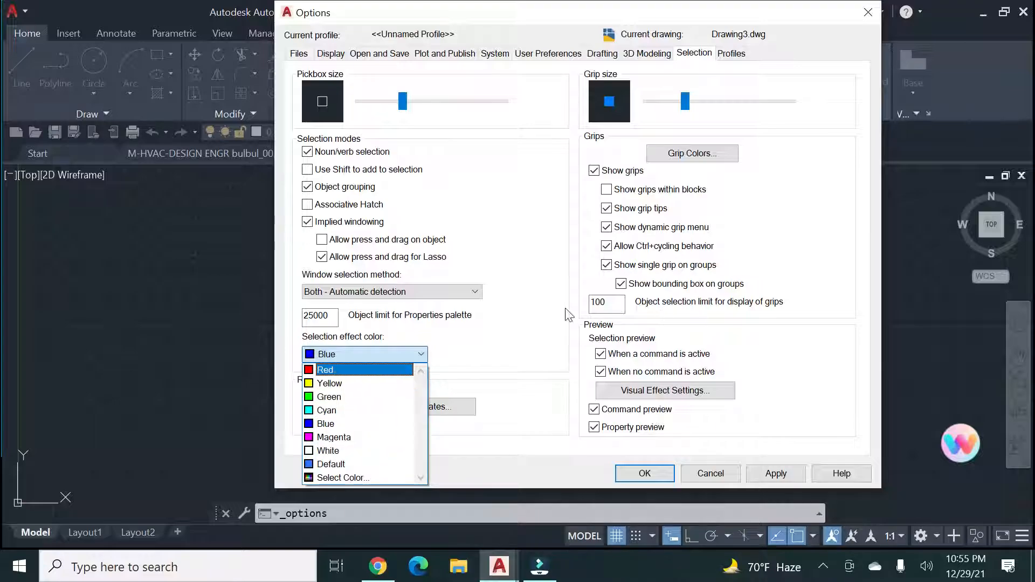
{"action": "left_click", "coordinate": [420, 355]}
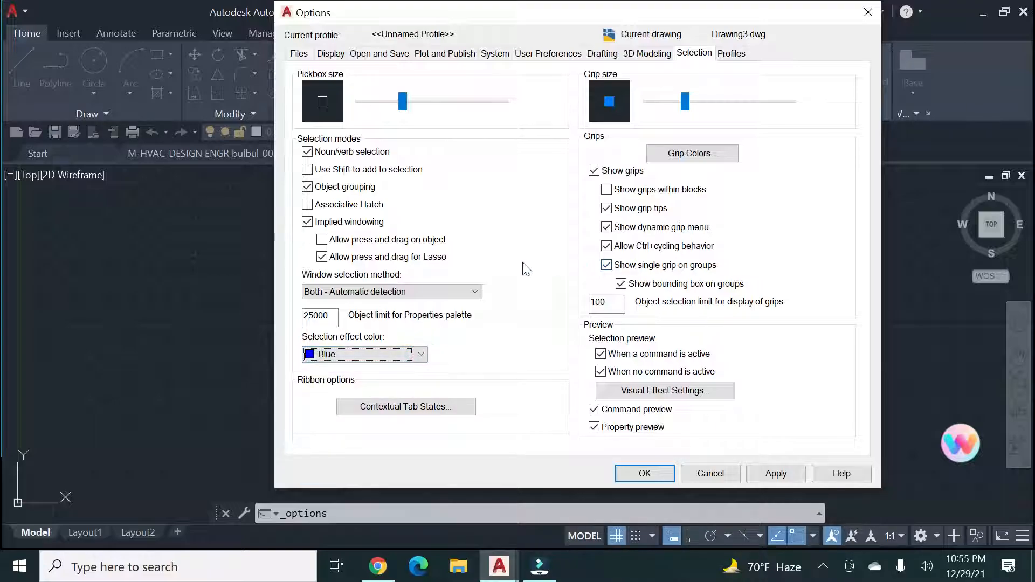
{"action": "left_click", "coordinate": [645, 473]}
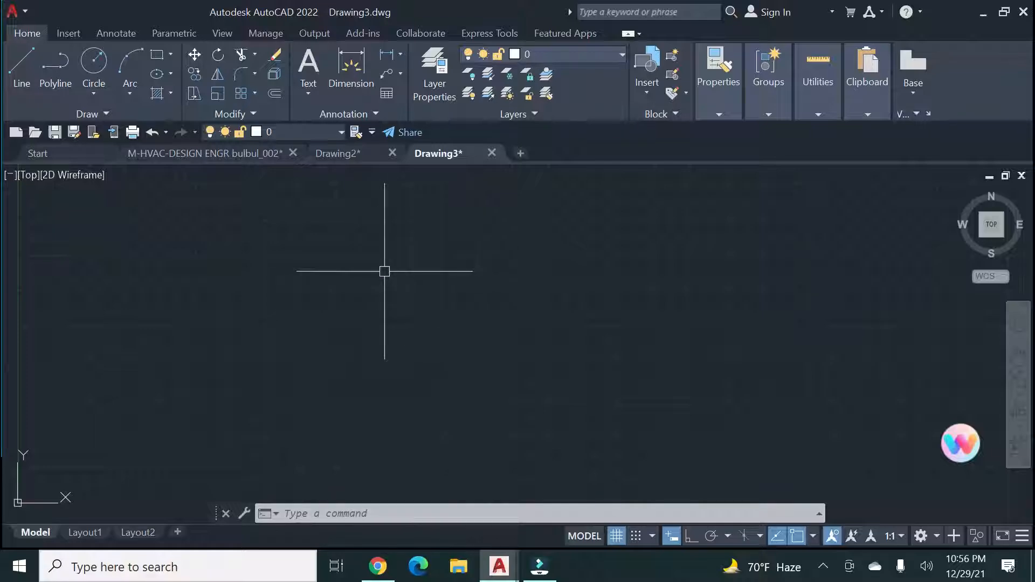
Set the drawing units to a length precision of 0.00 and an insertion scale in millimeters, and accept them.
{"action": "type", "text": "u"}
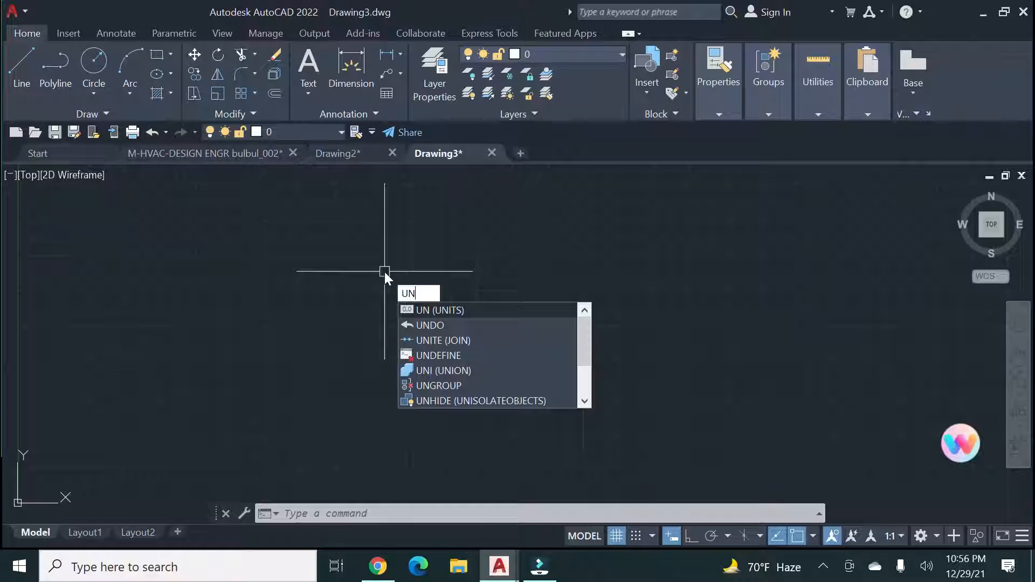
{"action": "key", "text": "Return"}
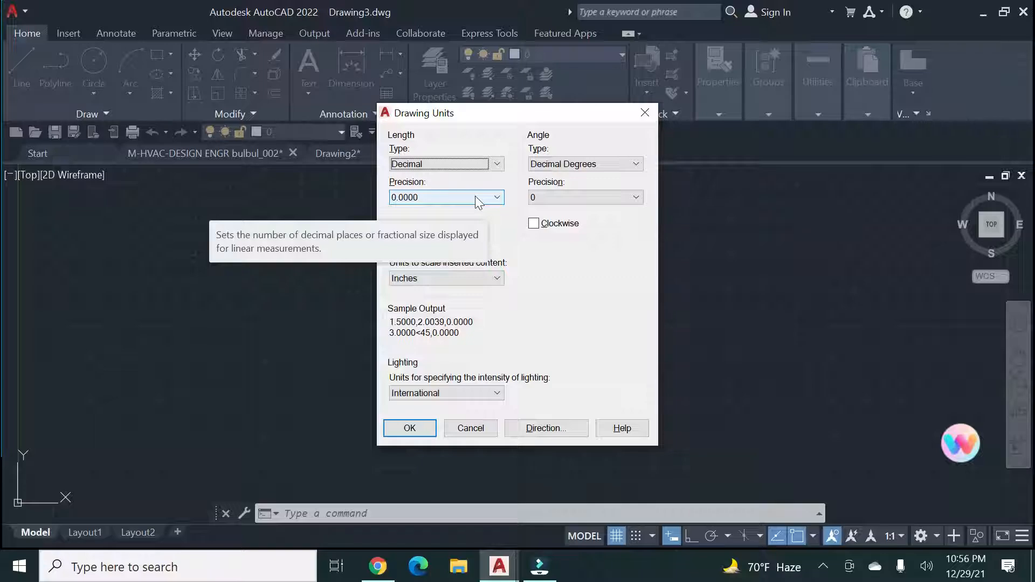
{"action": "left_click", "coordinate": [498, 198]}
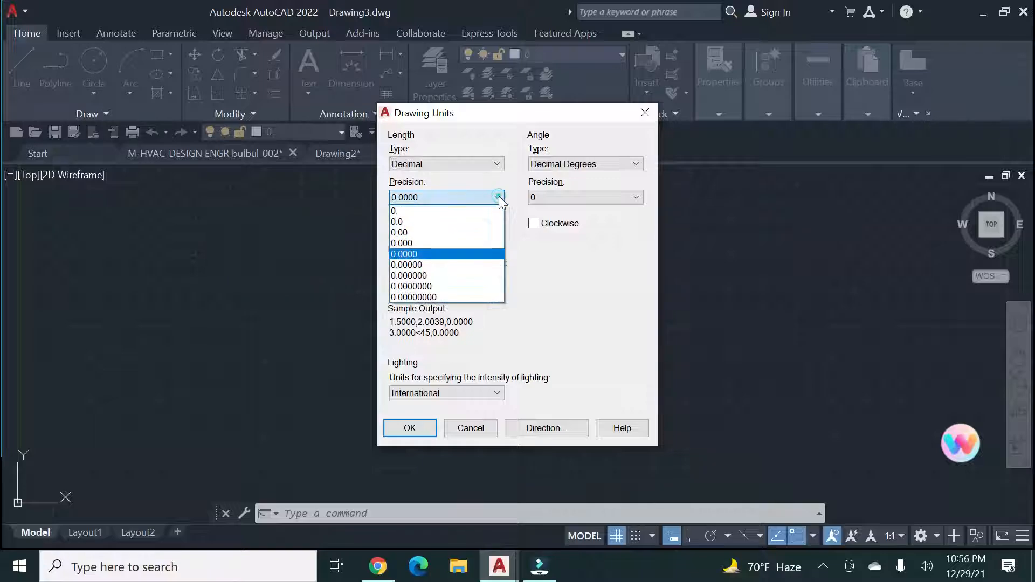
{"action": "left_click", "coordinate": [410, 233]}
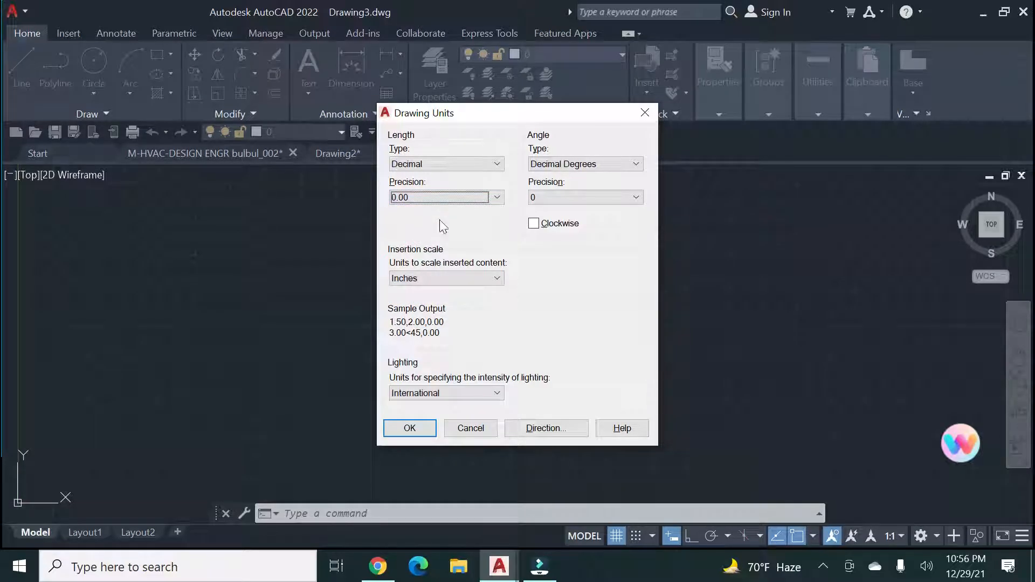
{"action": "left_click", "coordinate": [498, 278]}
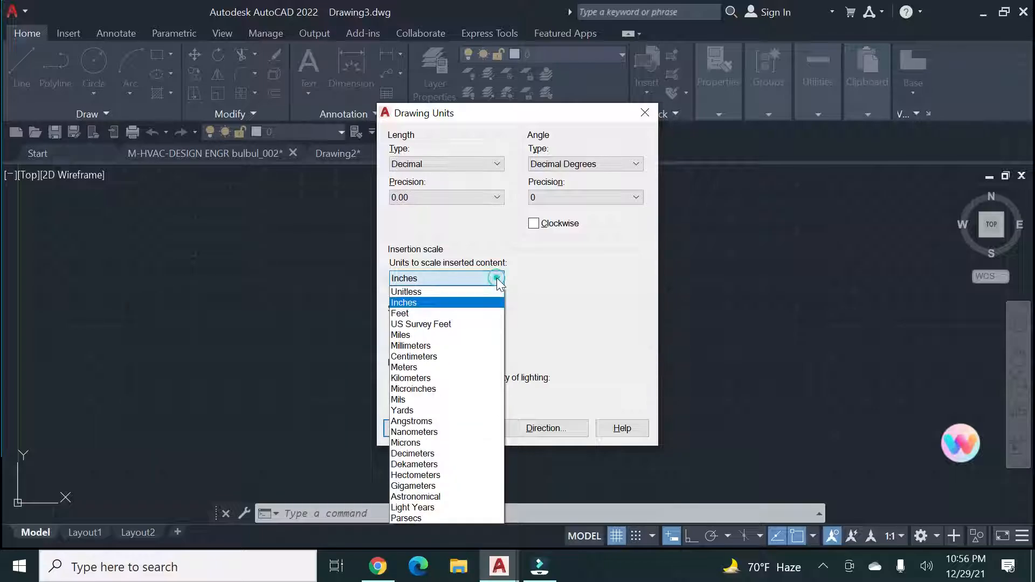
{"action": "left_click", "coordinate": [428, 346]}
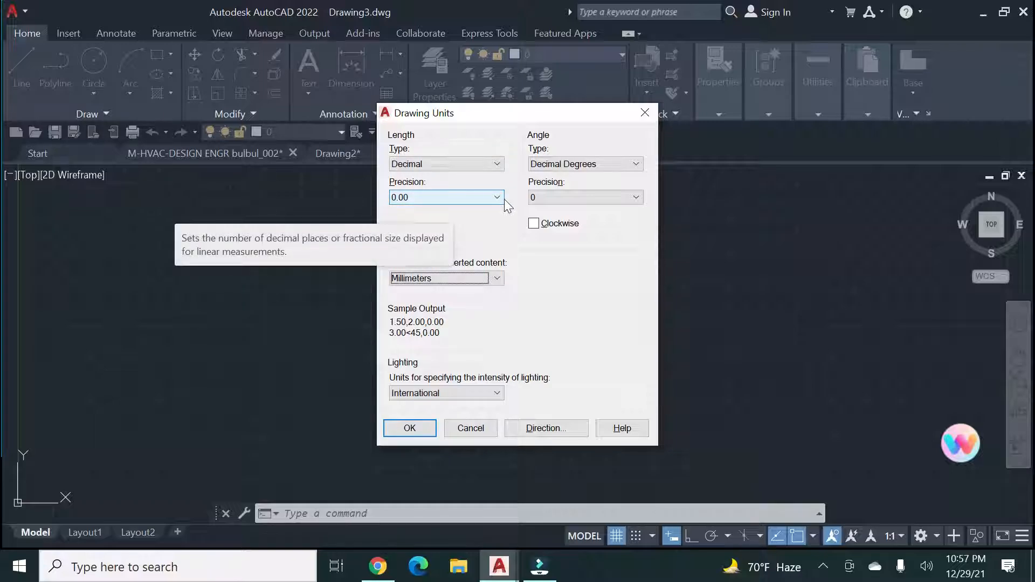
{"action": "left_click", "coordinate": [409, 430]}
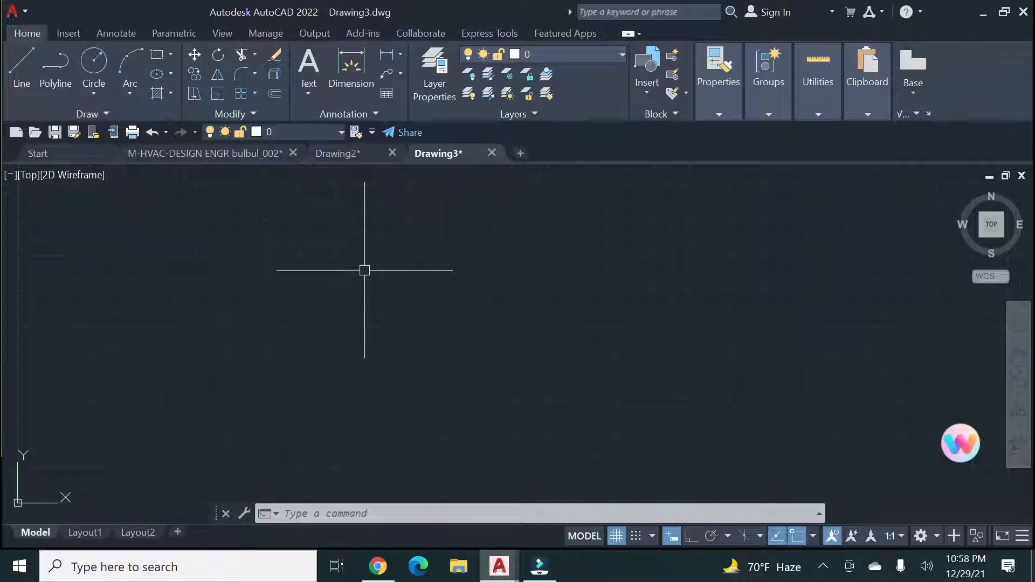
Set the model space limits with the lower left corner at 0,0 and the upper right corner at 500,500.
{"action": "type", "text": "LIMITS"}
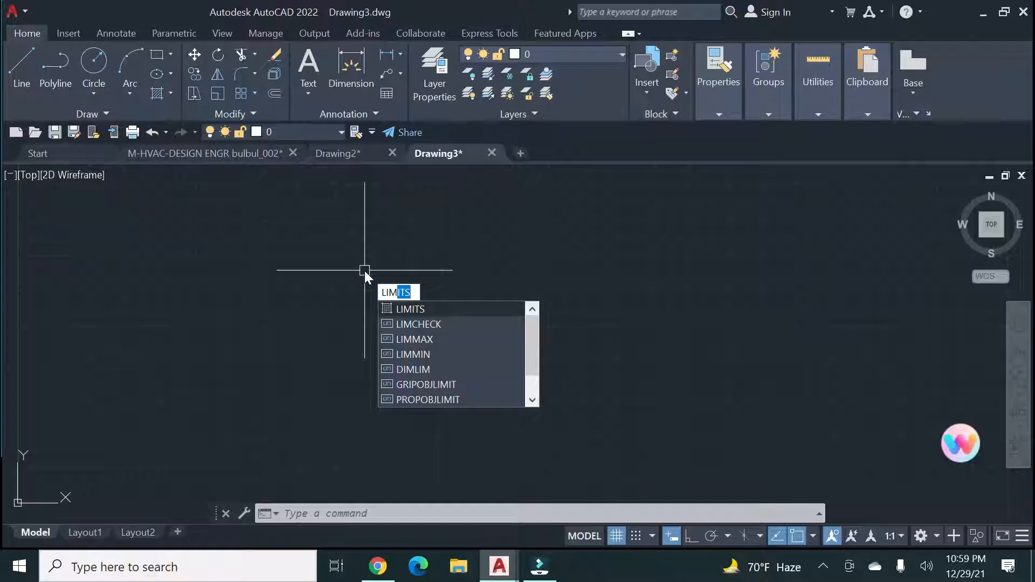
{"action": "key", "text": "Return"}
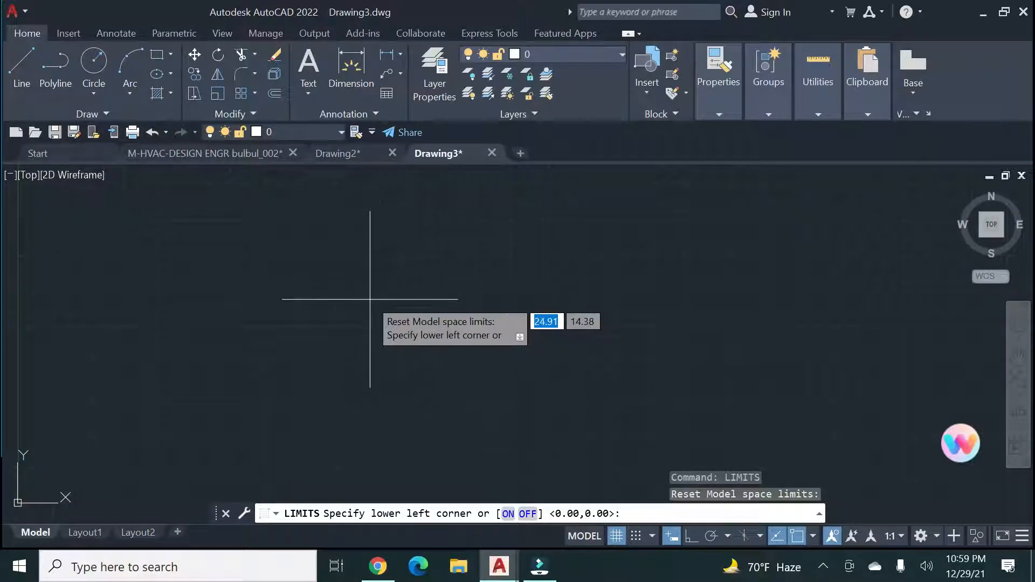
{"action": "type", "text": "0"}
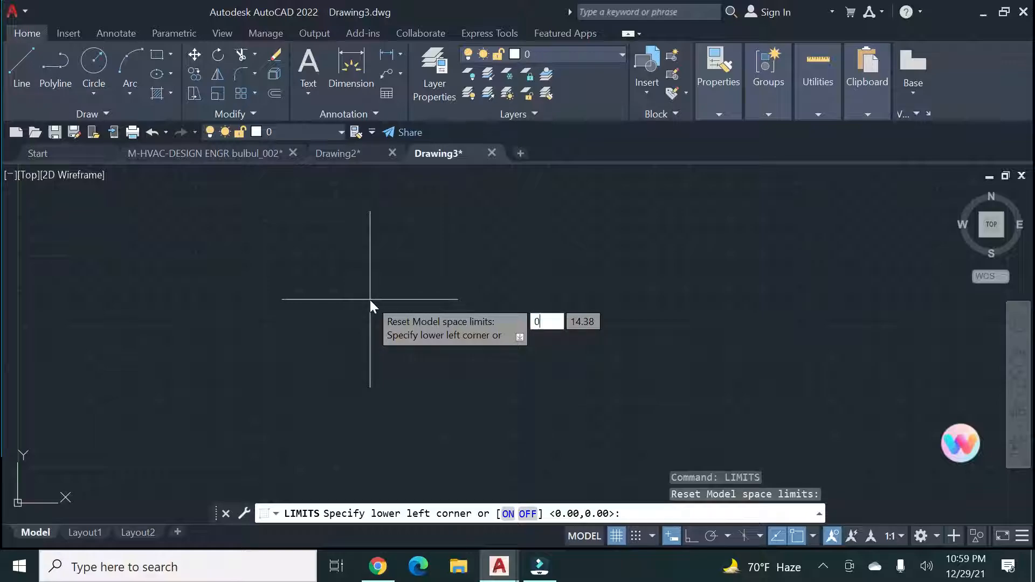
{"action": "key", "text": "Tab"}
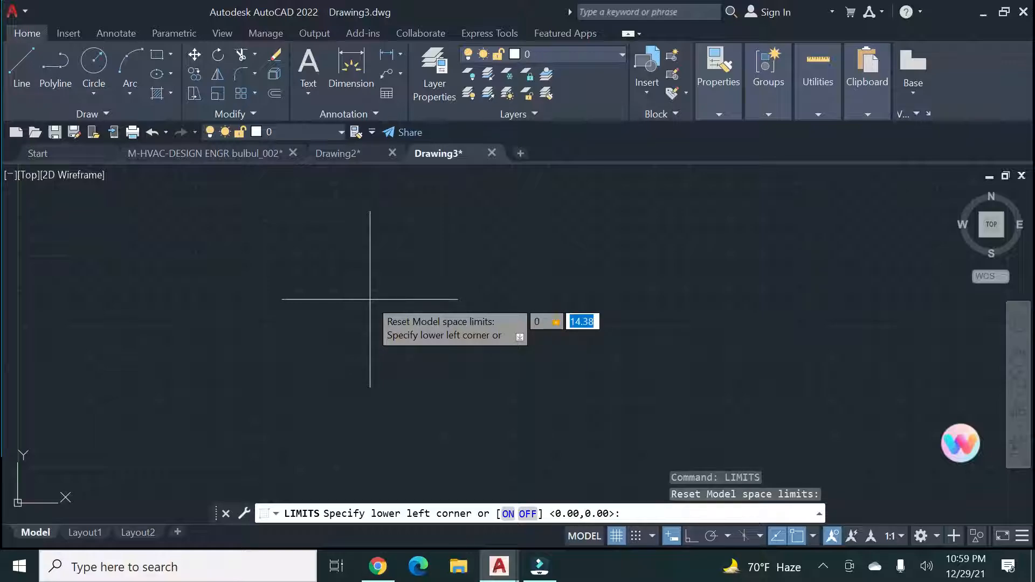
{"action": "type", "text": "0"}
{"action": "key", "text": "Return"}
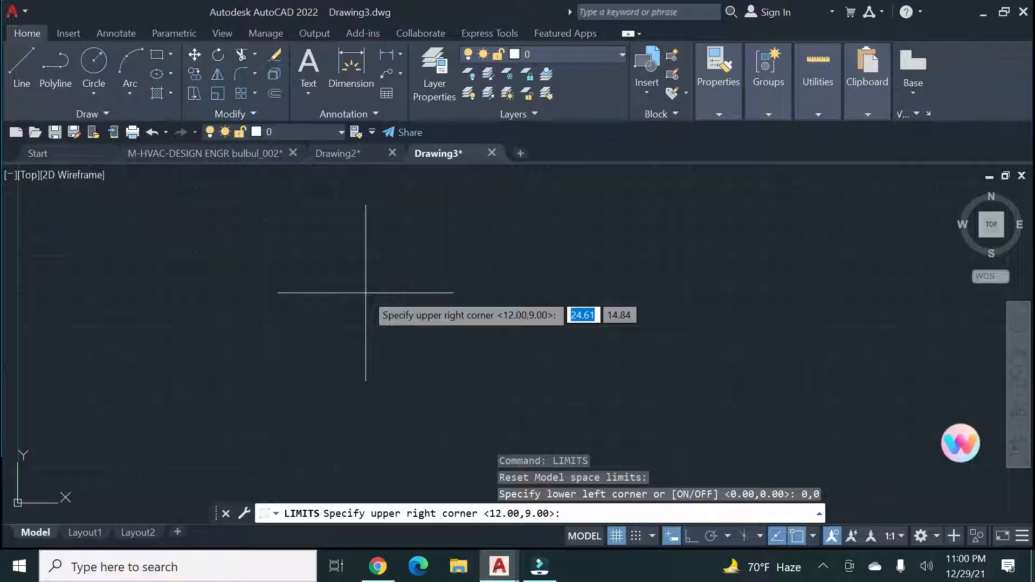
{"action": "type", "text": "500"}
{"action": "key", "text": "Tab"}
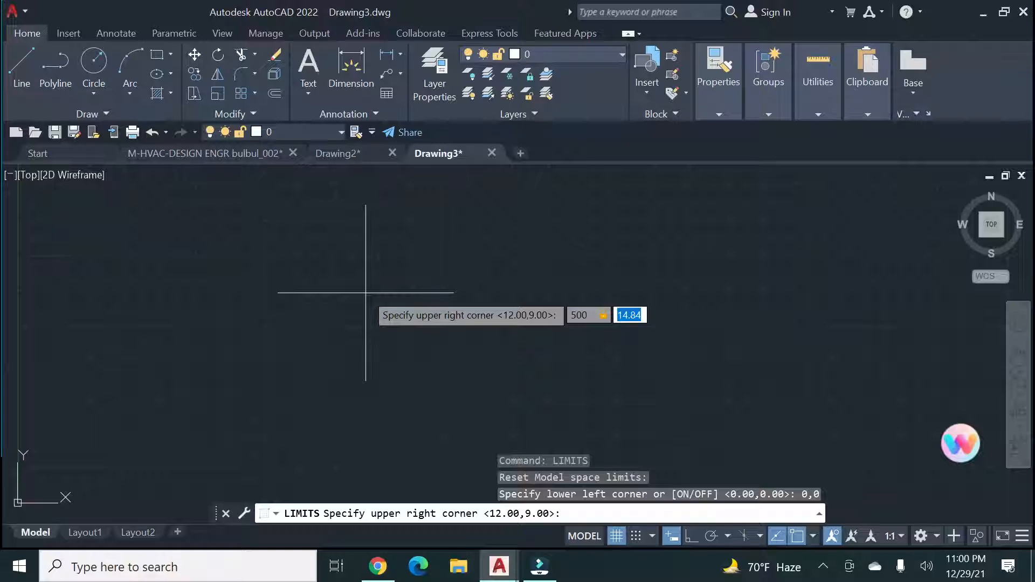
{"action": "type", "text": "500"}
{"action": "key", "text": "Return"}
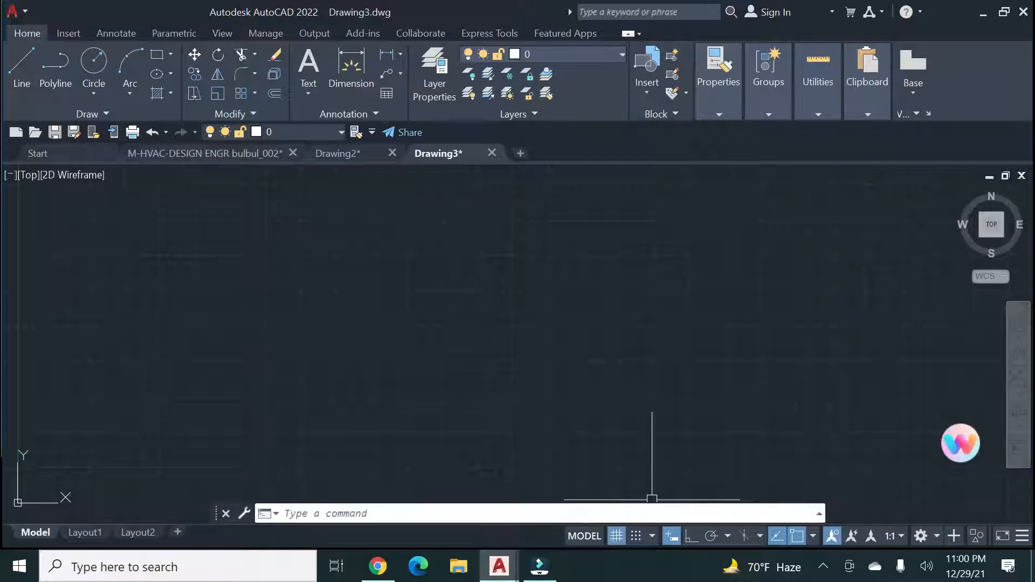
Turn off the grid display and undo it together with the model space limits change.
{"action": "left_click", "coordinate": [616, 535]}
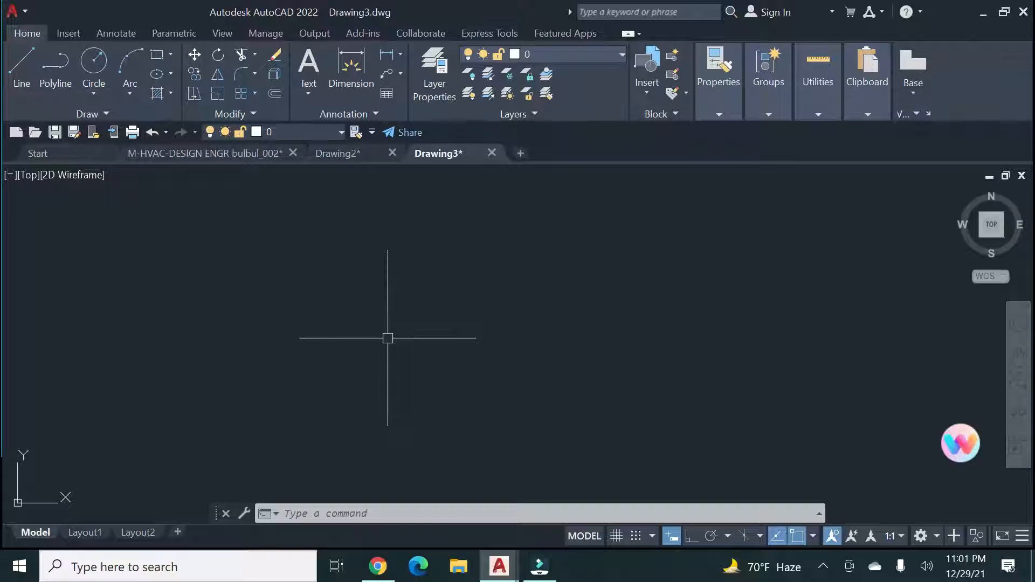
{"action": "key", "text": "ctrl+z"}
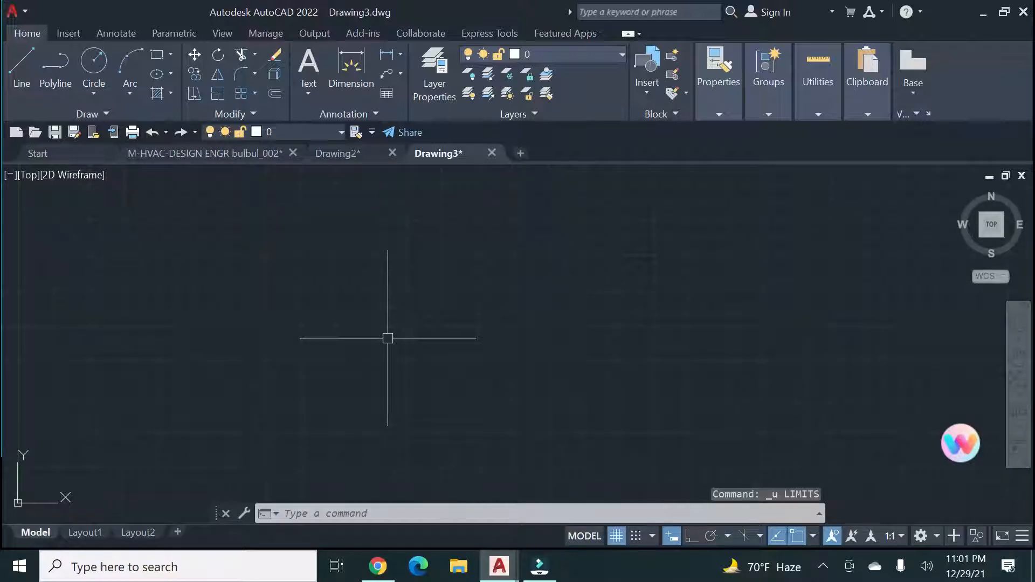
Zoom to the whole drawing area with the All option and turn off the grid display.
{"action": "type", "text": "z"}
{"action": "key", "text": "Return"}
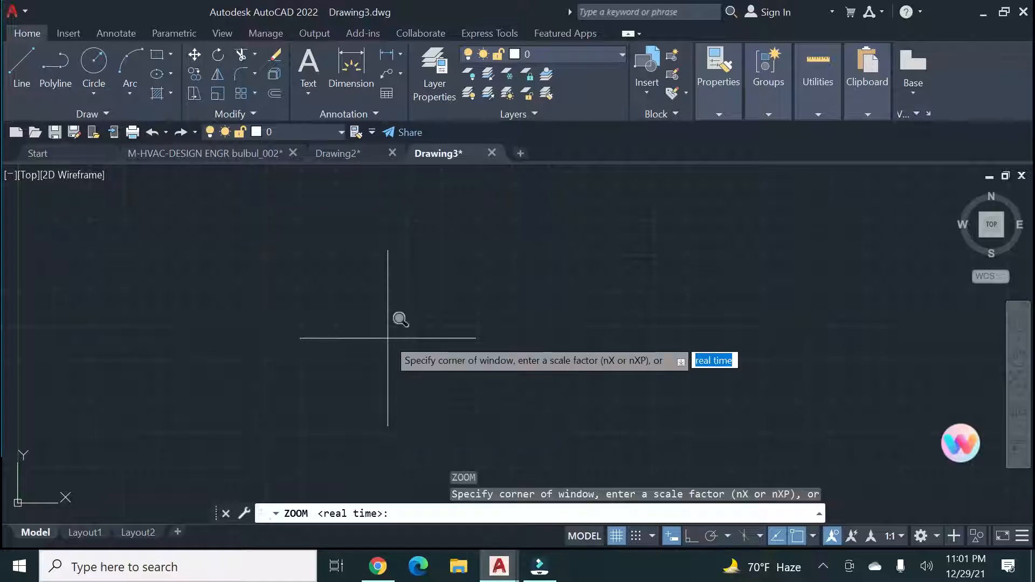
{"action": "type", "text": "a"}
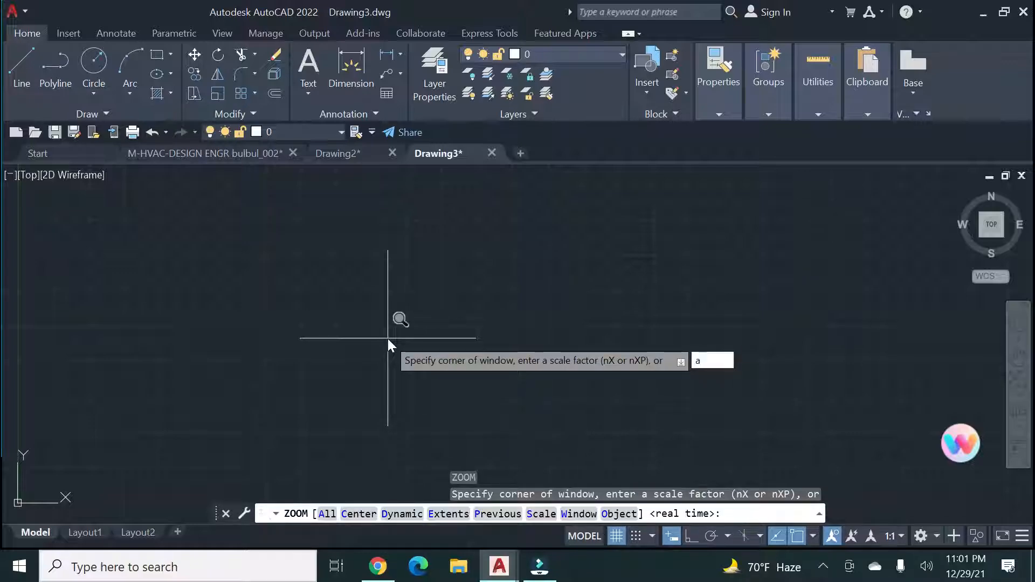
{"action": "key", "text": "Return"}
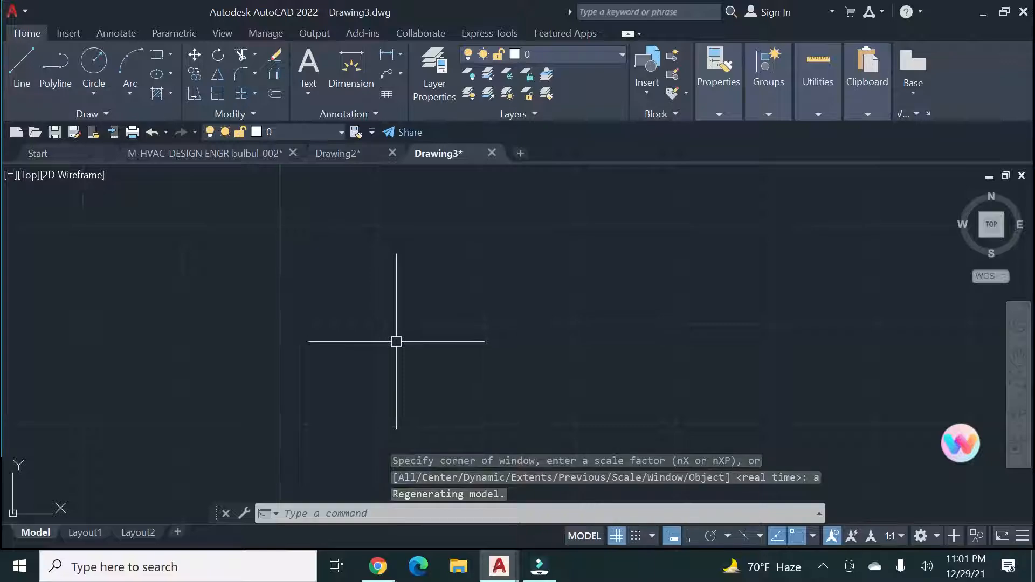
{"action": "left_click", "coordinate": [616, 535]}
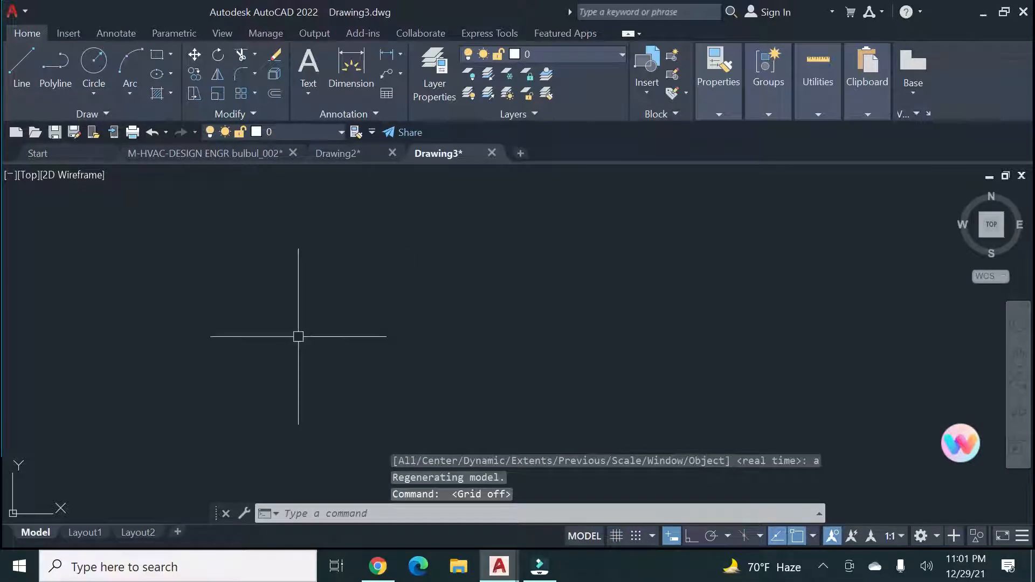
{"action": "left_click", "coordinate": [22, 65]}
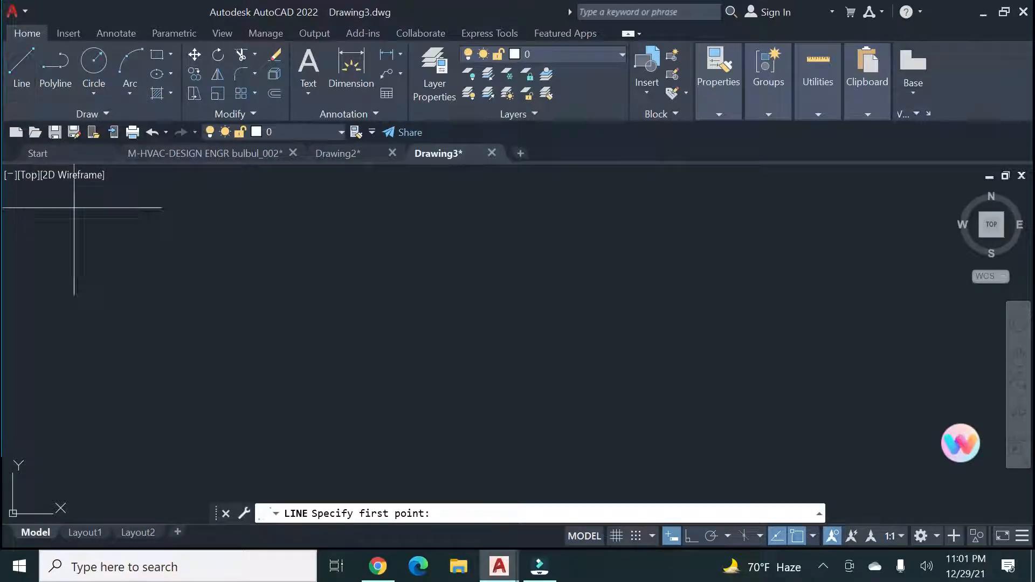
{"action": "left_click", "coordinate": [143, 174]}
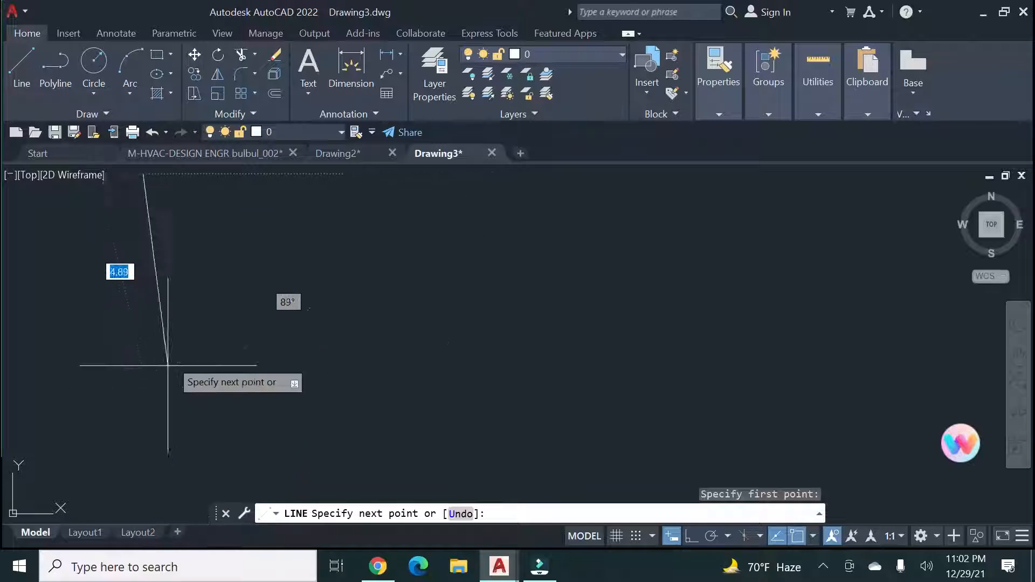
{"action": "key", "text": "Escape"}
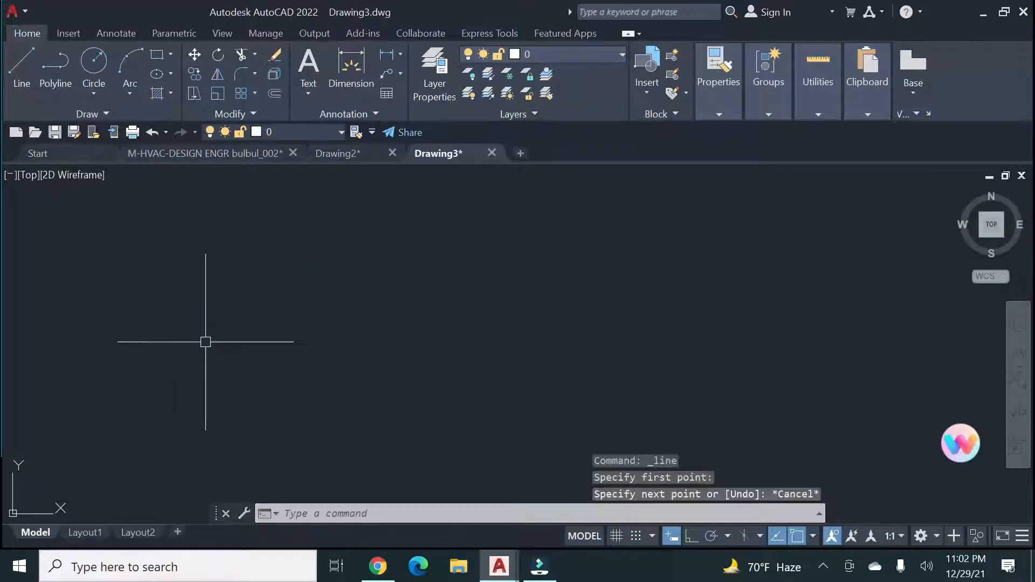
Turn on Ortho mode and try it out on a vertical line in the empty drawing area without keeping the line.
{"action": "type", "text": "z"}
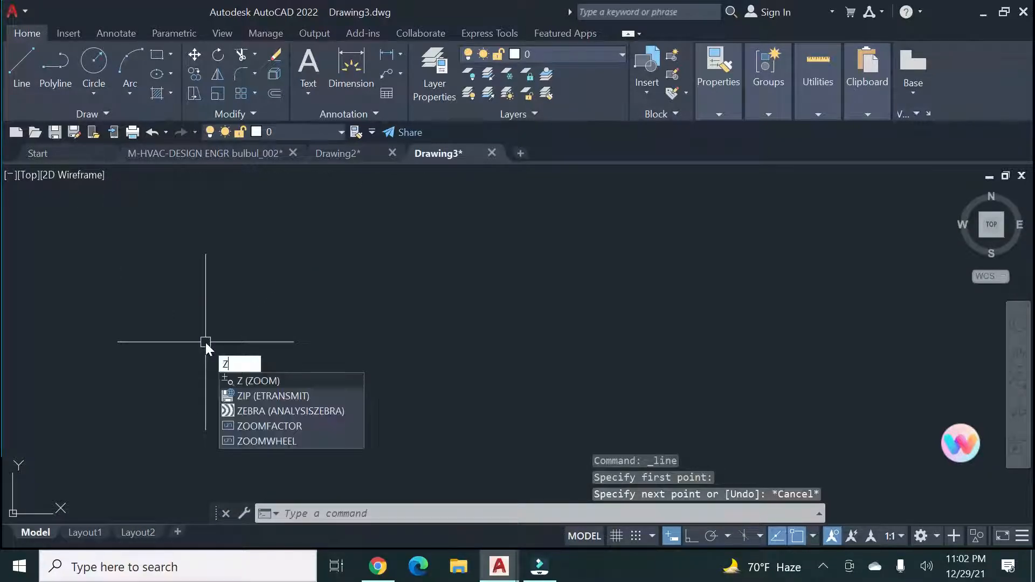
{"action": "key", "text": "Return"}
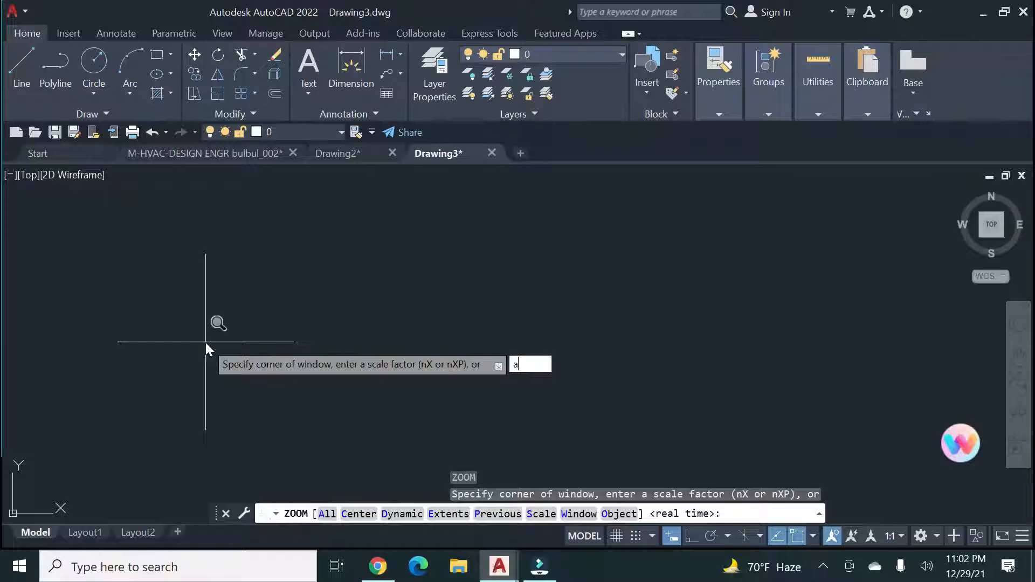
{"action": "key", "text": "Return"}
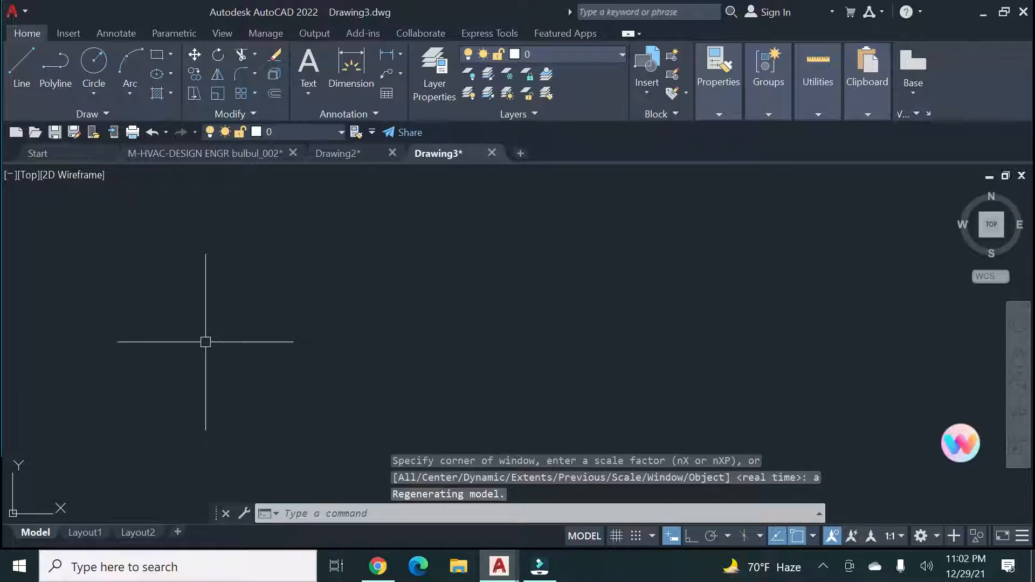
{"action": "left_click", "coordinate": [31, 57]}
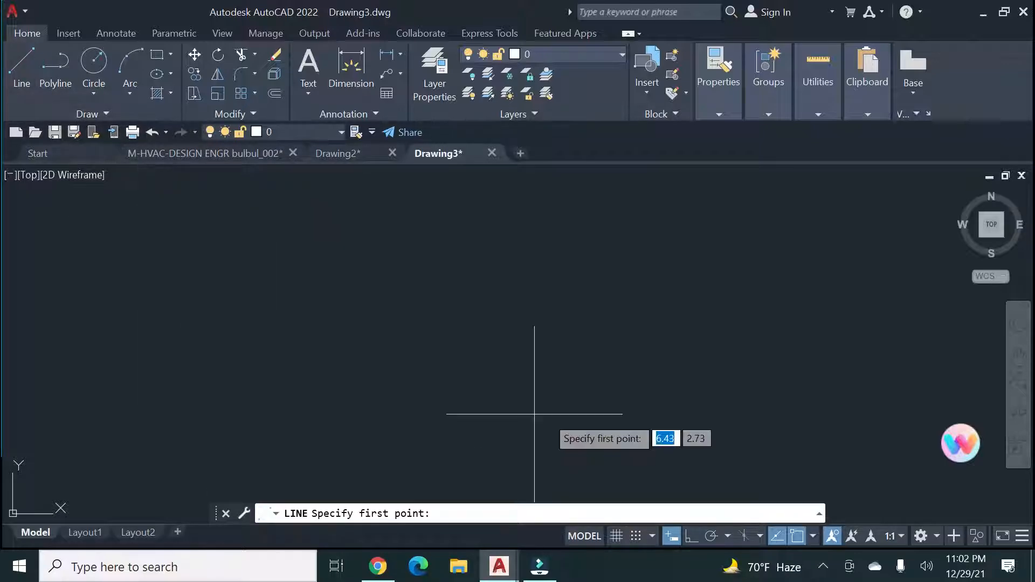
{"action": "left_click", "coordinate": [690, 537]}
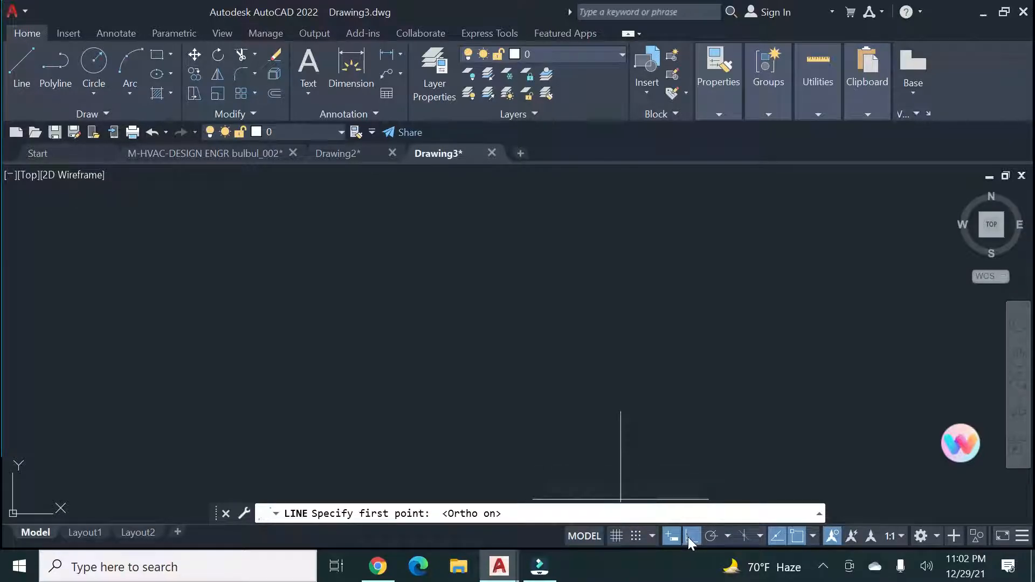
{"action": "left_click", "coordinate": [138, 177]}
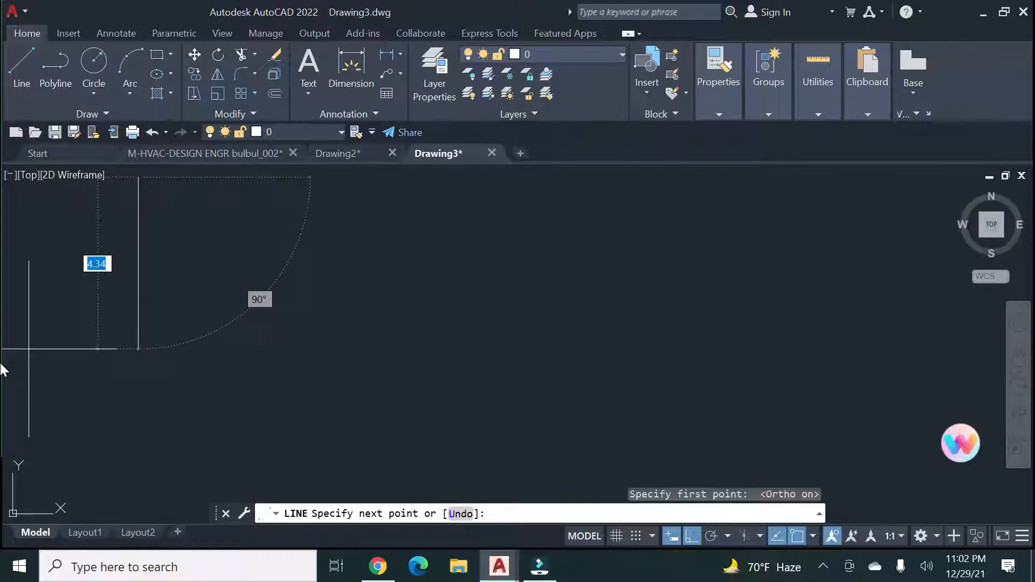
{"action": "key", "text": "Escape"}
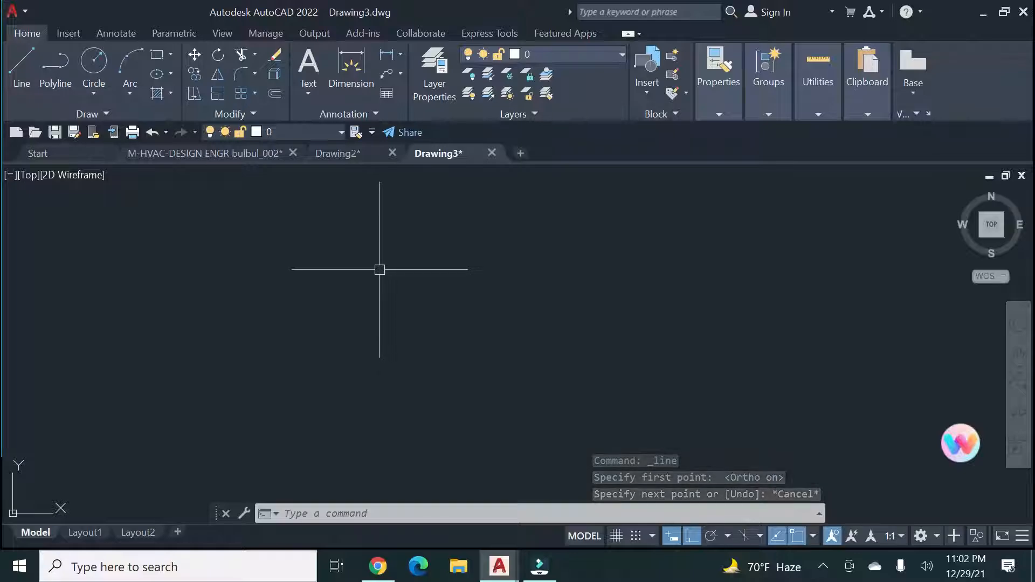
{"action": "type", "text": "t"}
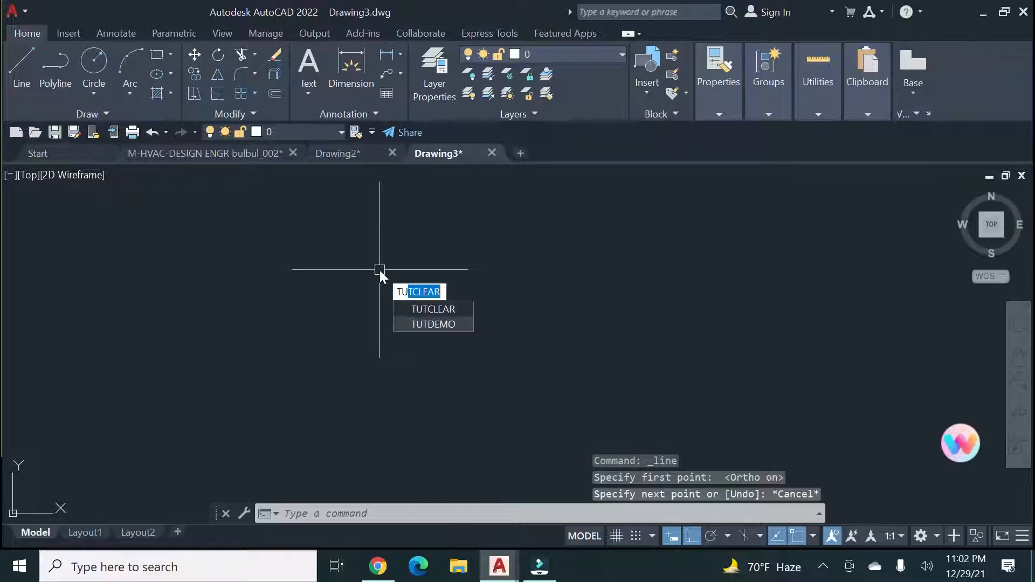
{"action": "key", "text": "BackSpace"}
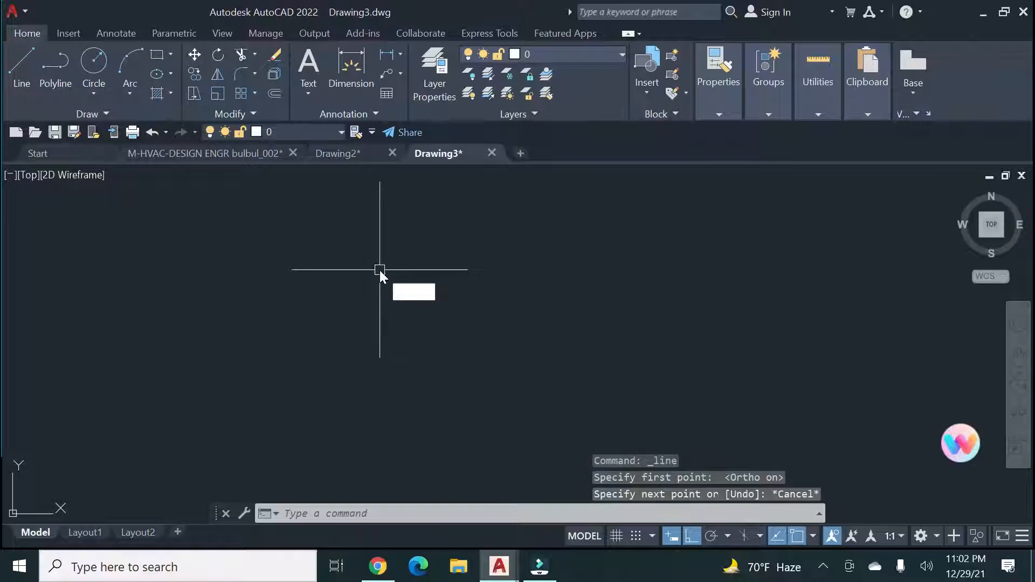
{"action": "left_click", "coordinate": [597, 375]}
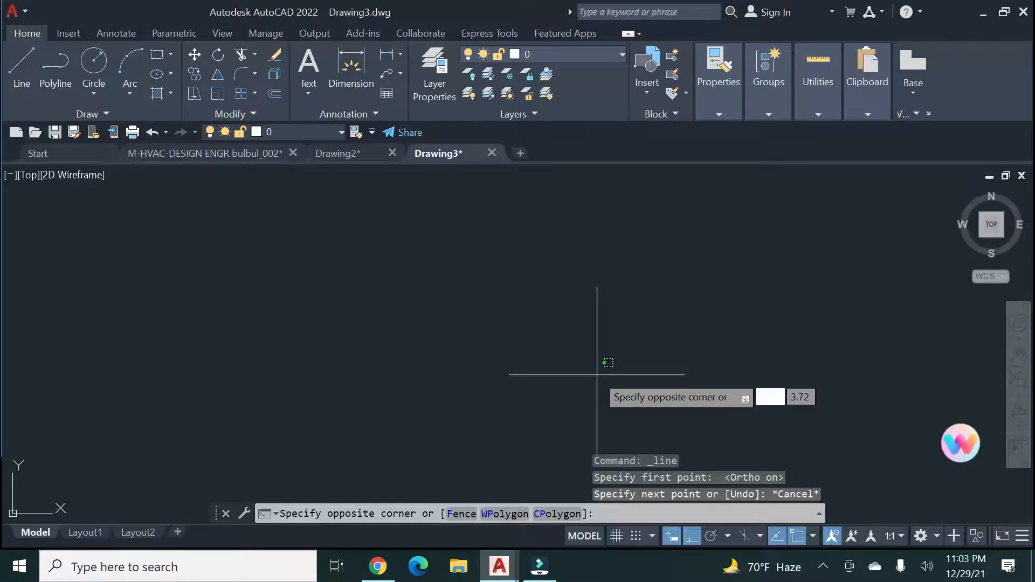
{"action": "left_click", "coordinate": [597, 375]}
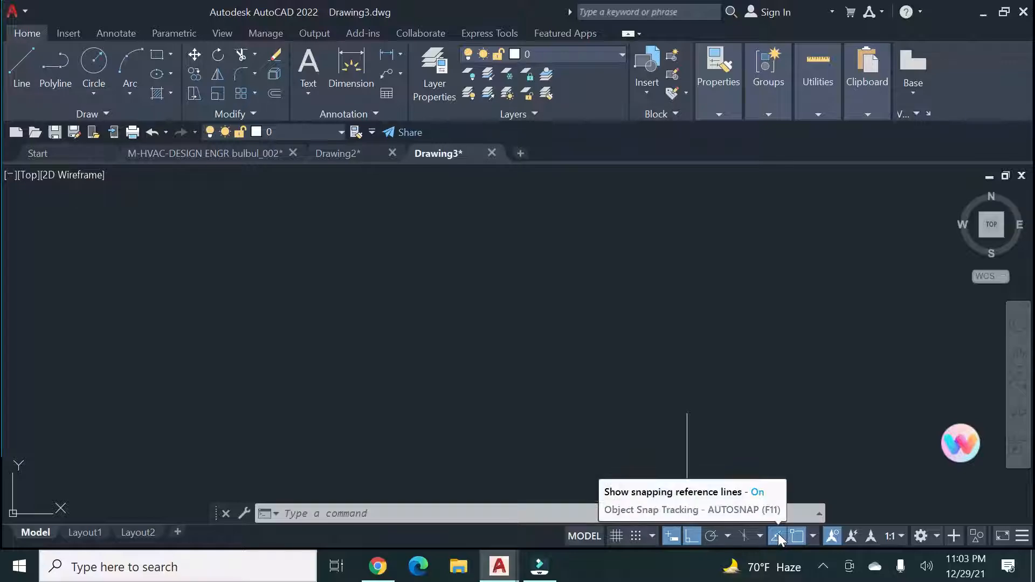
Enable the Insertion object snap in addition to the snaps that are already active.
{"action": "left_click", "coordinate": [812, 534]}
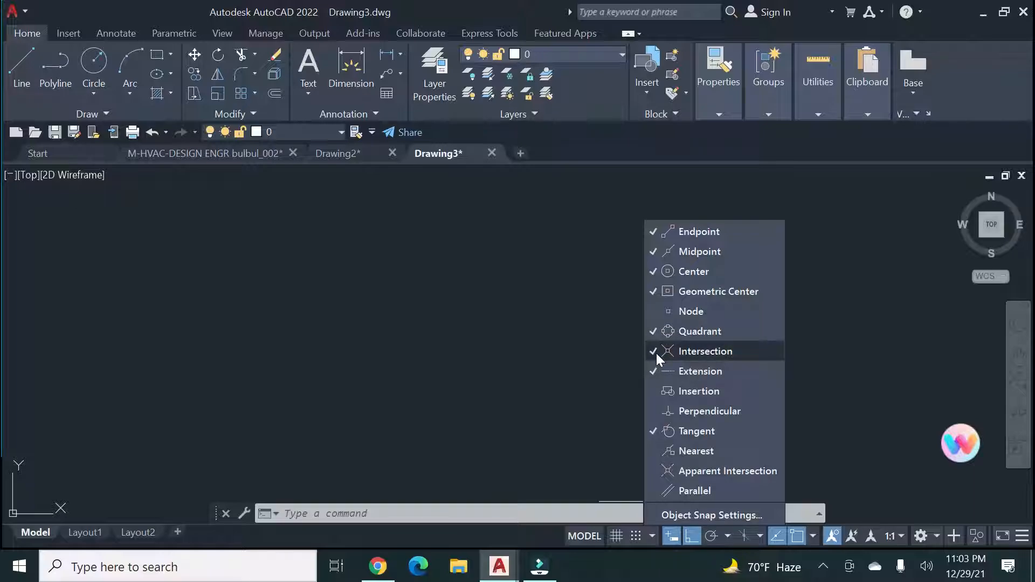
{"action": "left_click", "coordinate": [656, 391]}
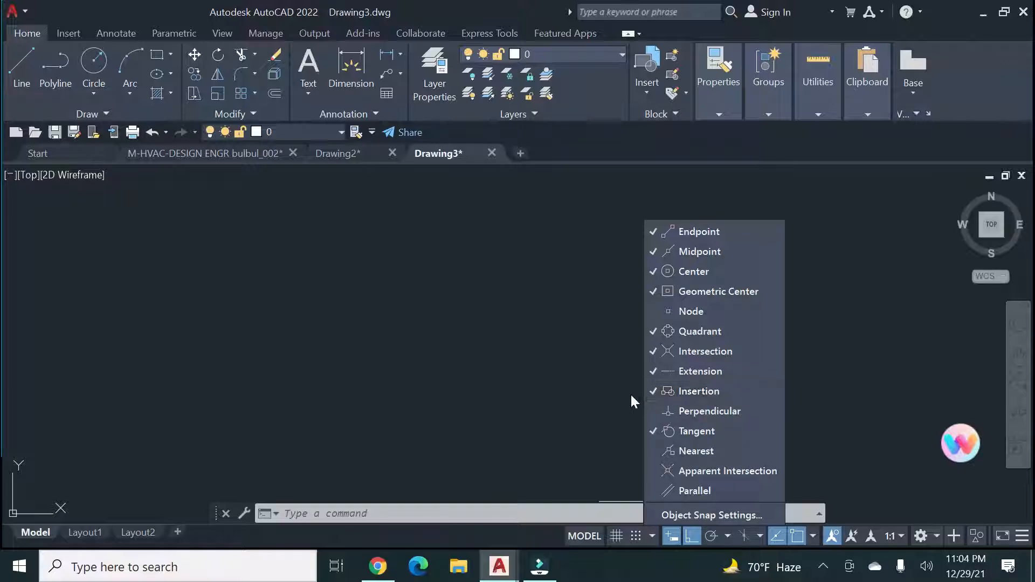
{"action": "left_click", "coordinate": [792, 238]}
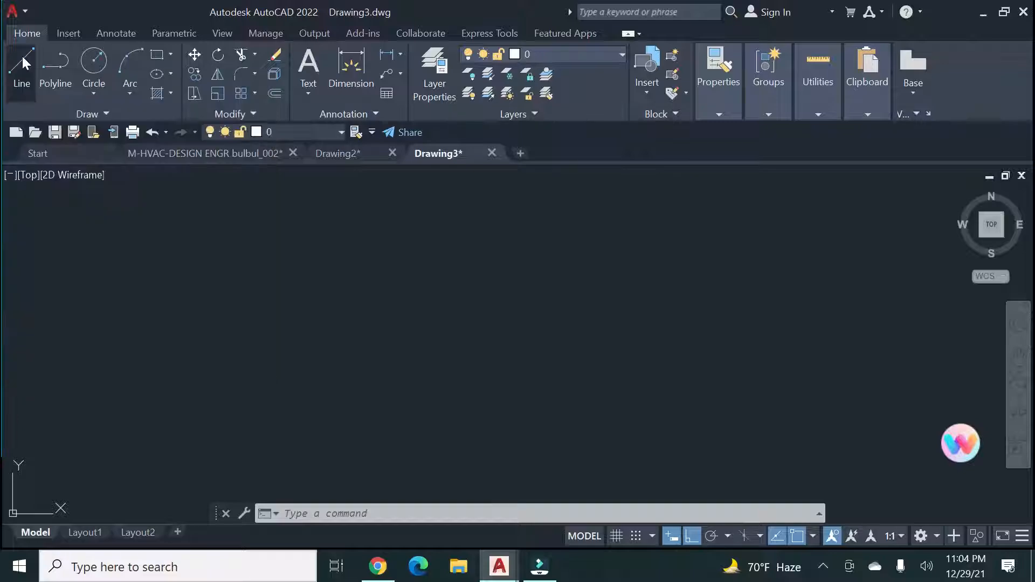
Draw a rectangular outline of connected Ortho lines about 5.7 units high, leaving a gap at the upper-left corner.
{"action": "left_click", "coordinate": [22, 62]}
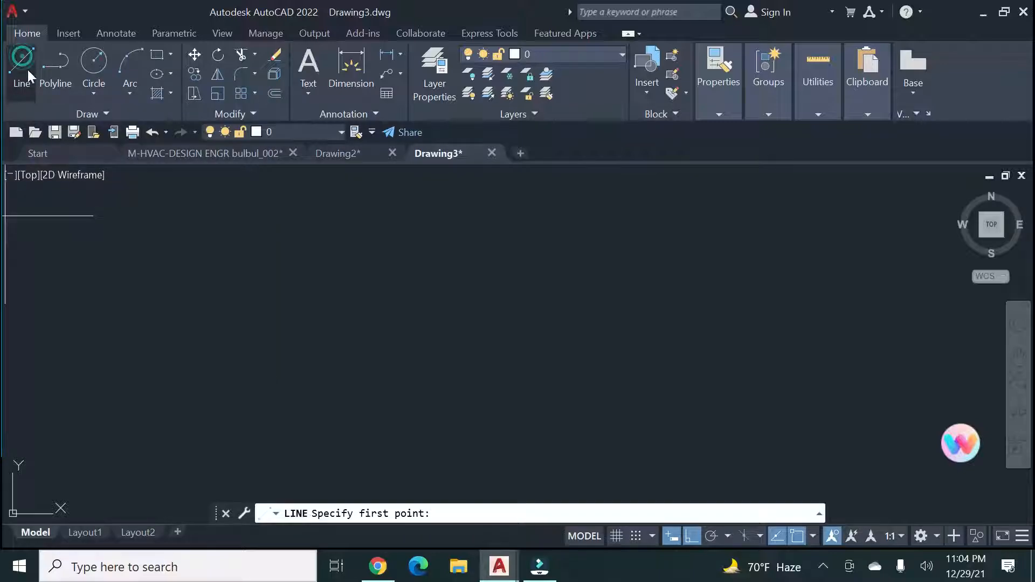
{"action": "left_click", "coordinate": [183, 222]}
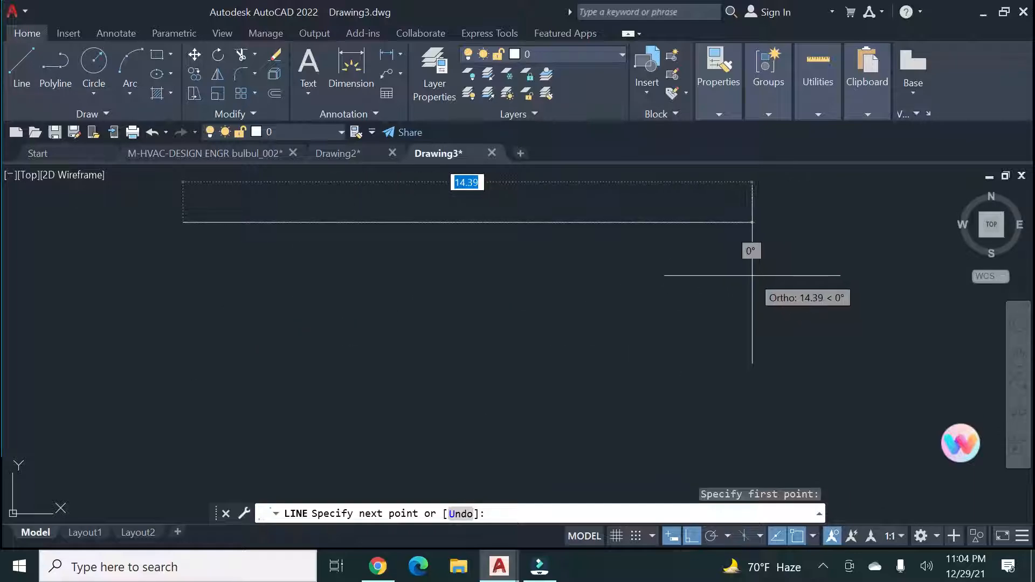
{"action": "left_click", "coordinate": [781, 281]}
{"action": "left_click", "coordinate": [799, 448]}
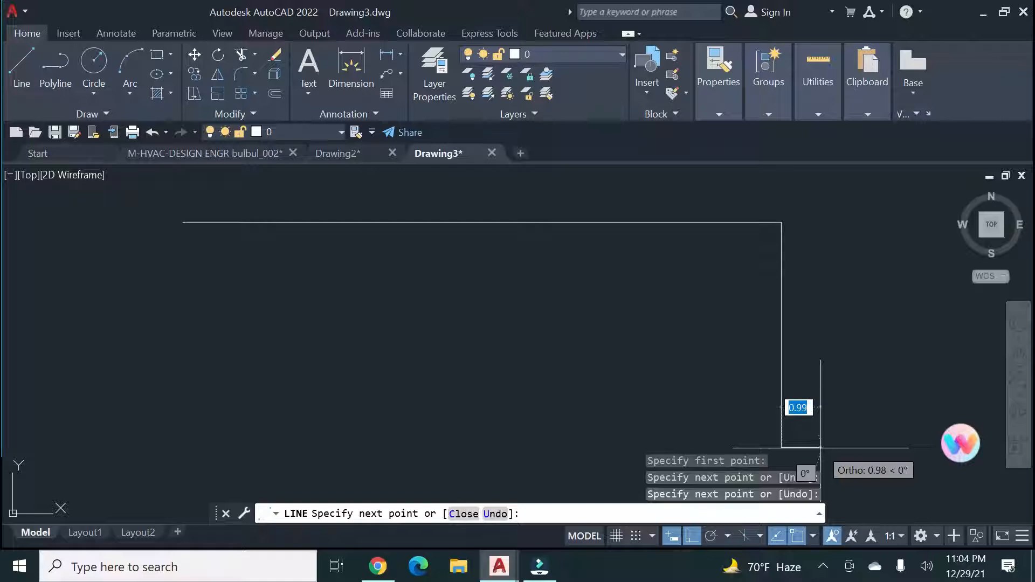
{"action": "left_click", "coordinate": [87, 382]}
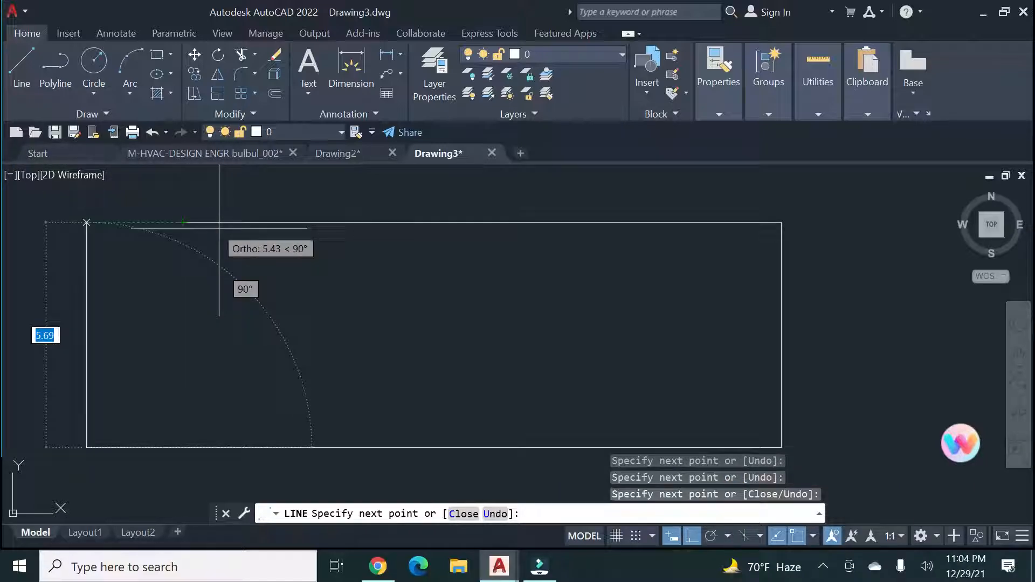
{"action": "left_click", "coordinate": [158, 223]}
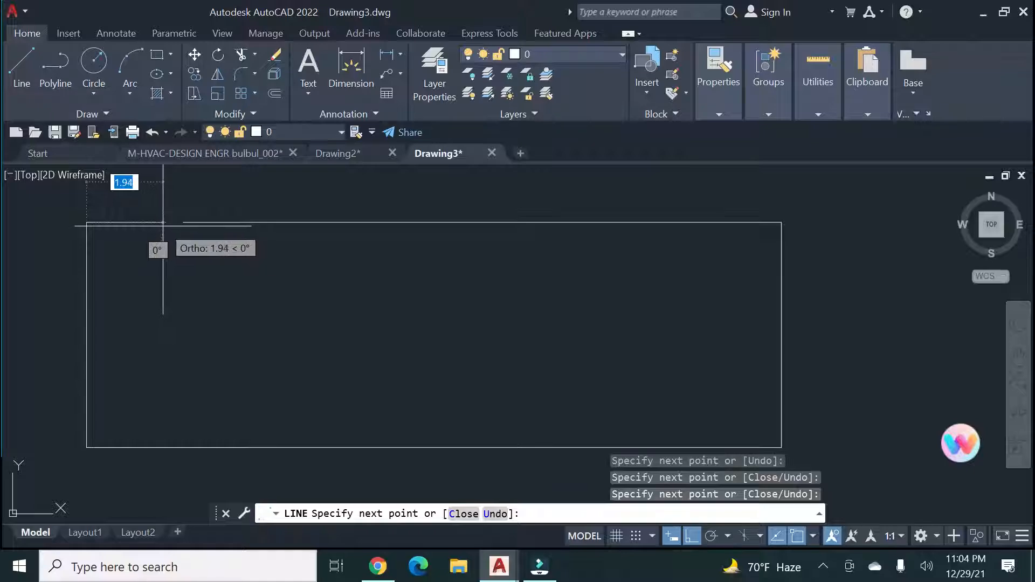
{"action": "key", "text": "Escape"}
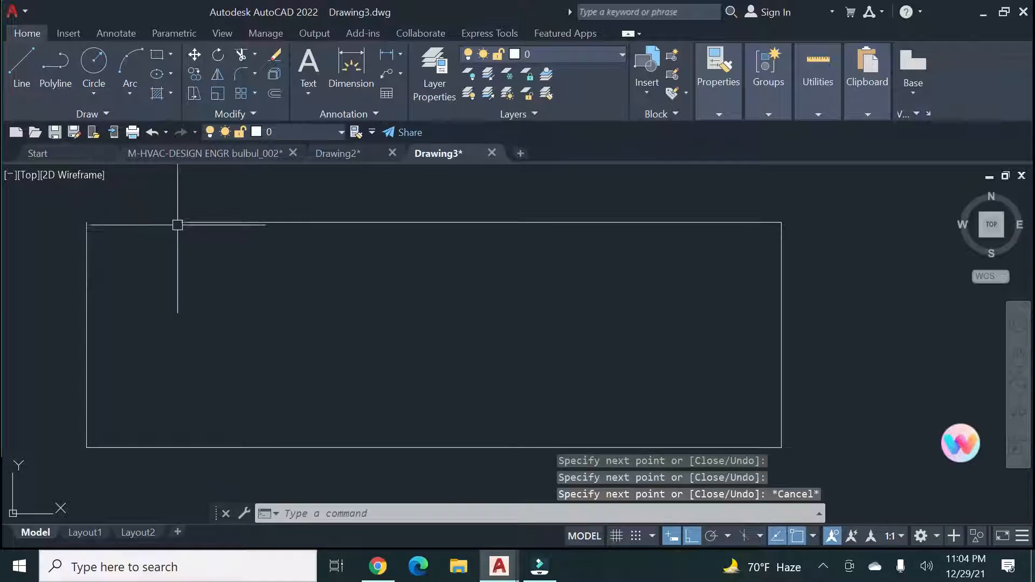
Select all lines of the open rectangular outline with a crossing window and delete them.
{"action": "left_click", "coordinate": [852, 197]}
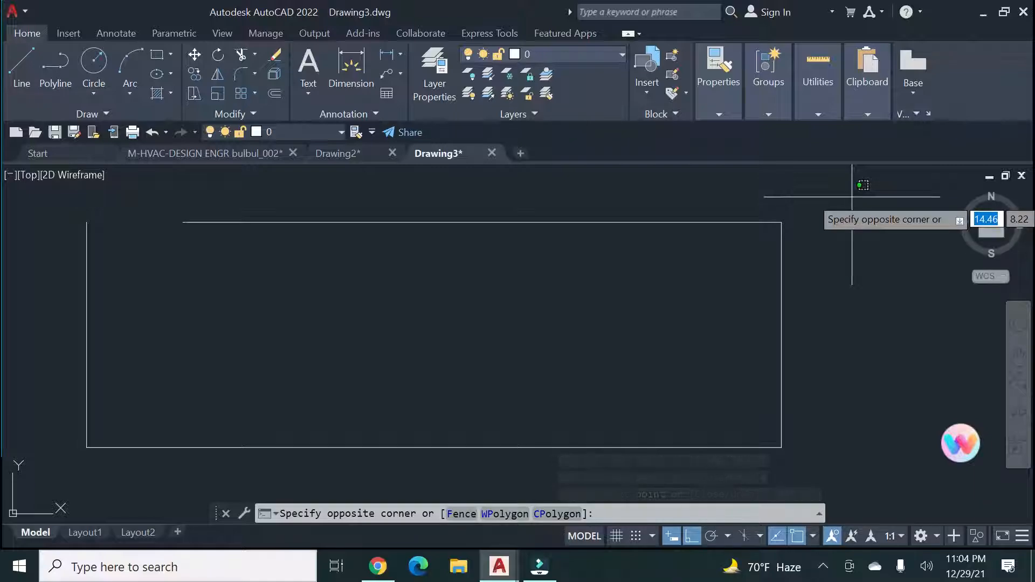
{"action": "key", "text": "Escape"}
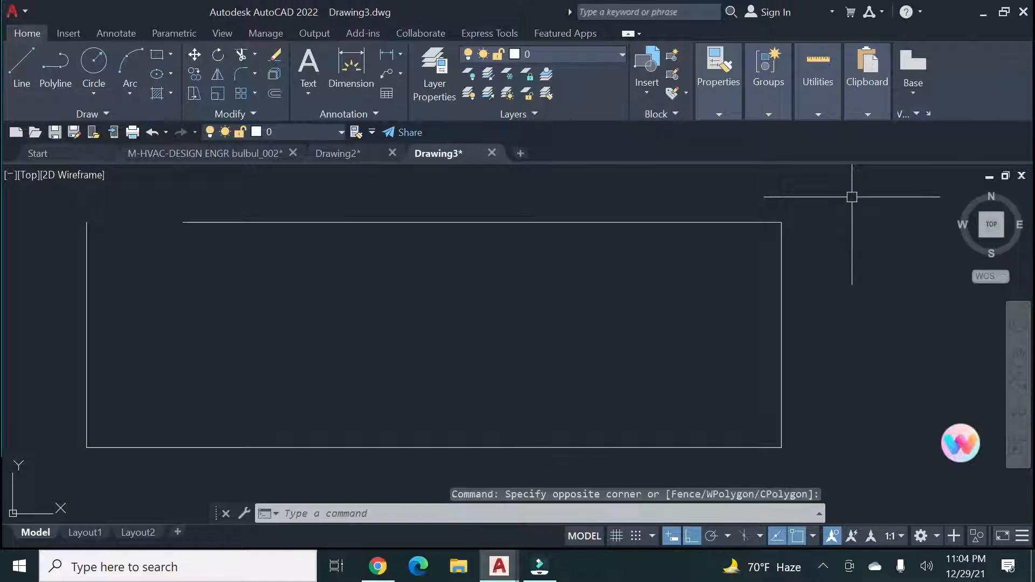
{"action": "left_click", "coordinate": [852, 197]}
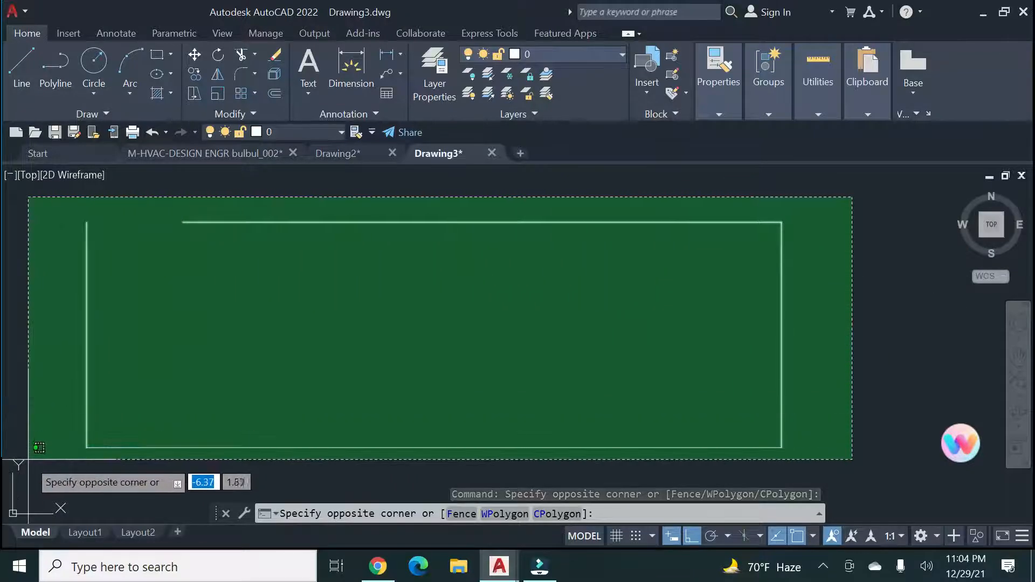
{"action": "left_click", "coordinate": [29, 469]}
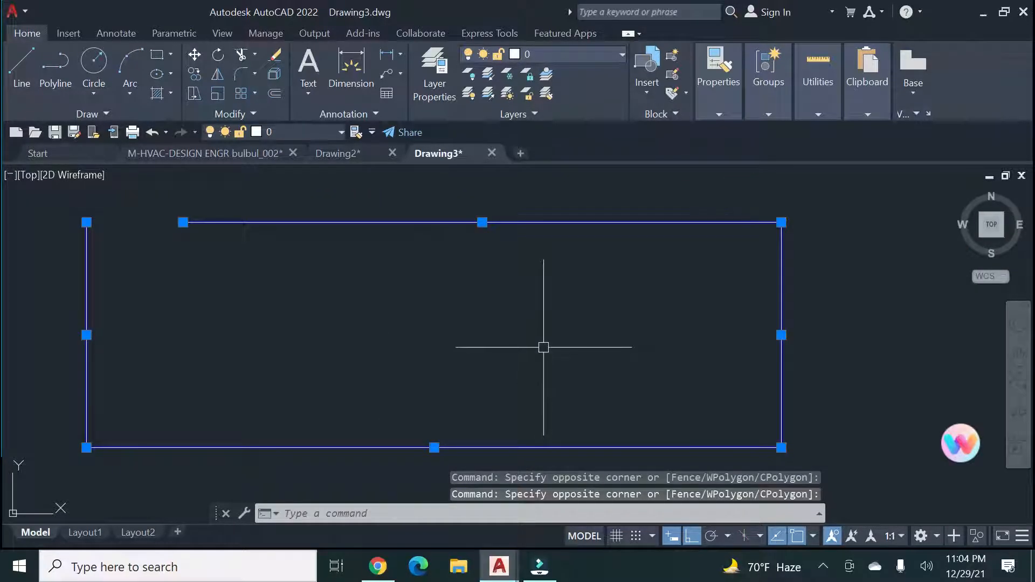
{"action": "key", "text": "Delete"}
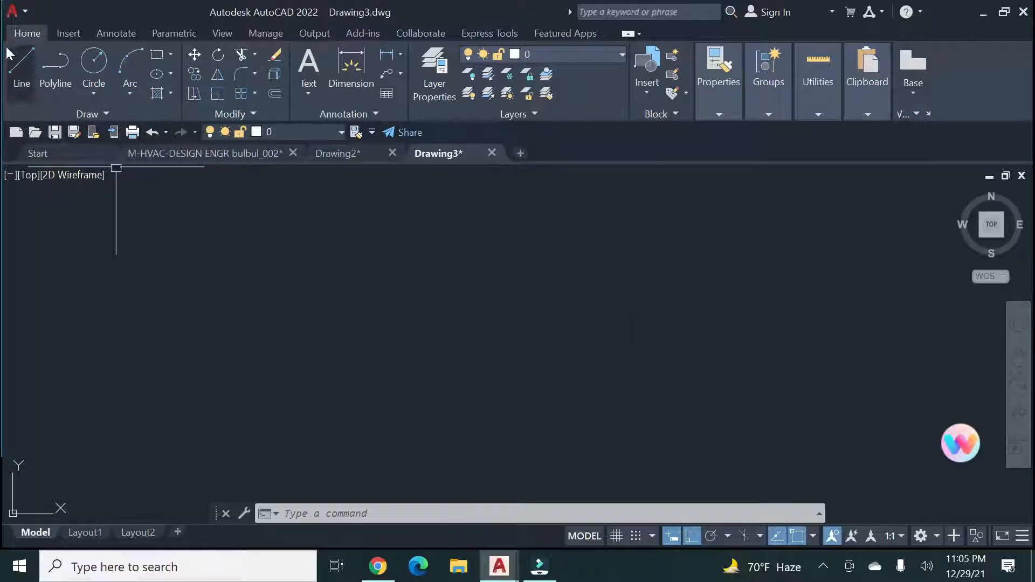
Draw a stepped chain of connected horizontal and vertical lines with Ortho on, running back and forth down the drawing area.
{"action": "left_click", "coordinate": [24, 57]}
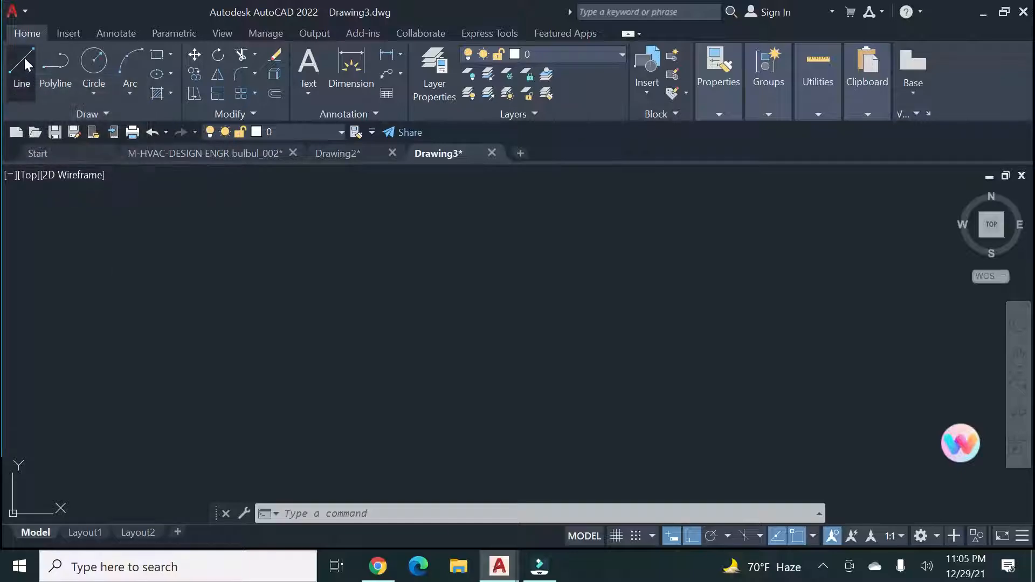
{"action": "left_click", "coordinate": [25, 60]}
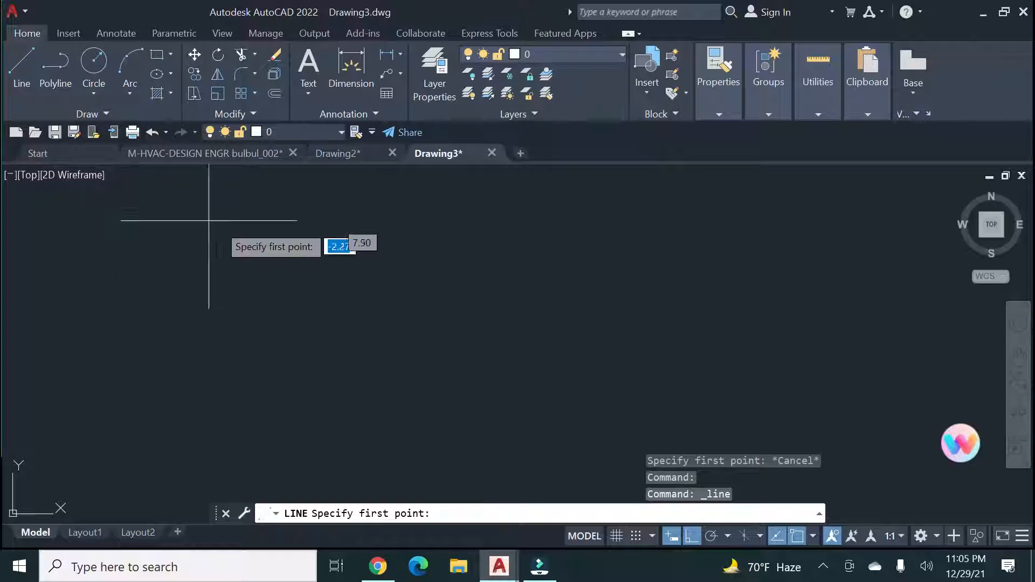
{"action": "left_click", "coordinate": [177, 198]}
{"action": "left_click", "coordinate": [895, 198]}
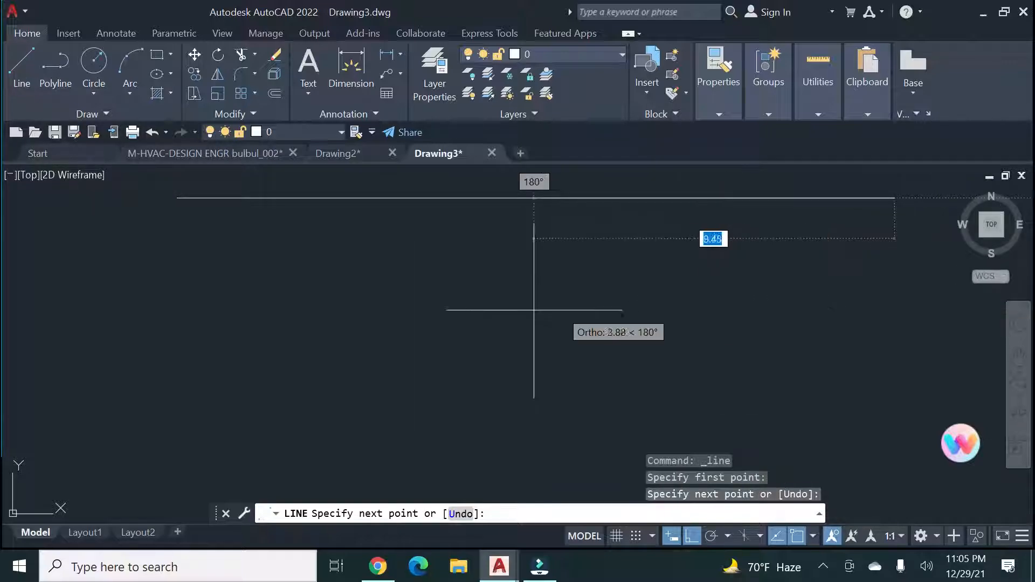
{"action": "left_click", "coordinate": [163, 298]}
{"action": "left_click", "coordinate": [162, 298]}
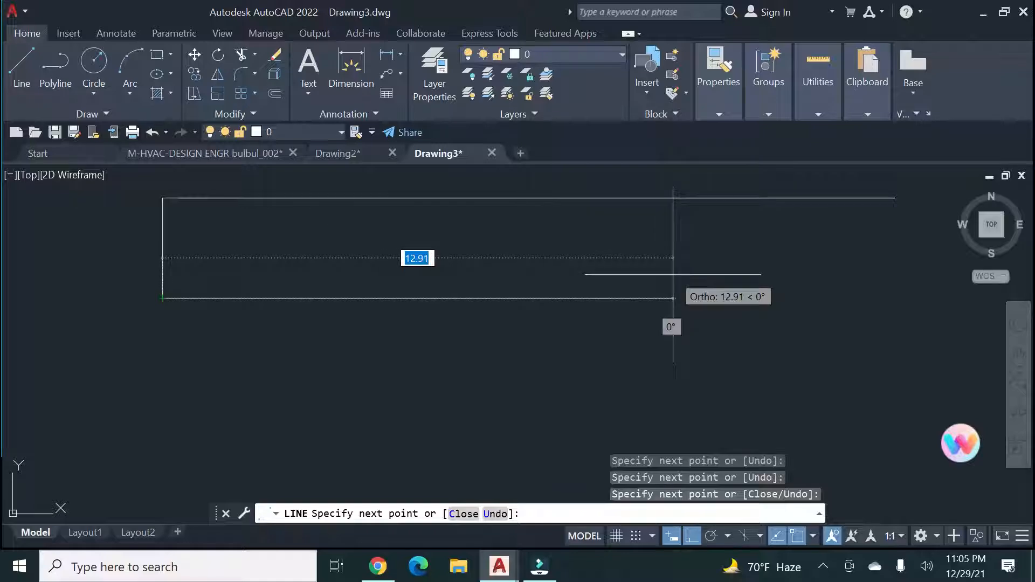
{"action": "left_click", "coordinate": [780, 299]}
{"action": "left_click", "coordinate": [794, 350]}
{"action": "left_click", "coordinate": [281, 350]}
{"action": "left_click", "coordinate": [610, 391]}
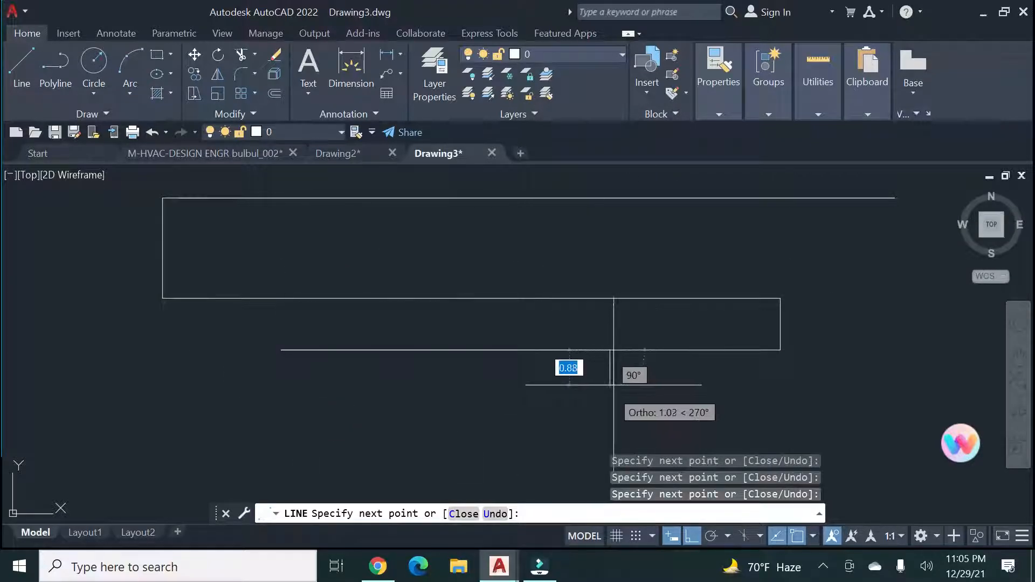
{"action": "key", "text": "Escape"}
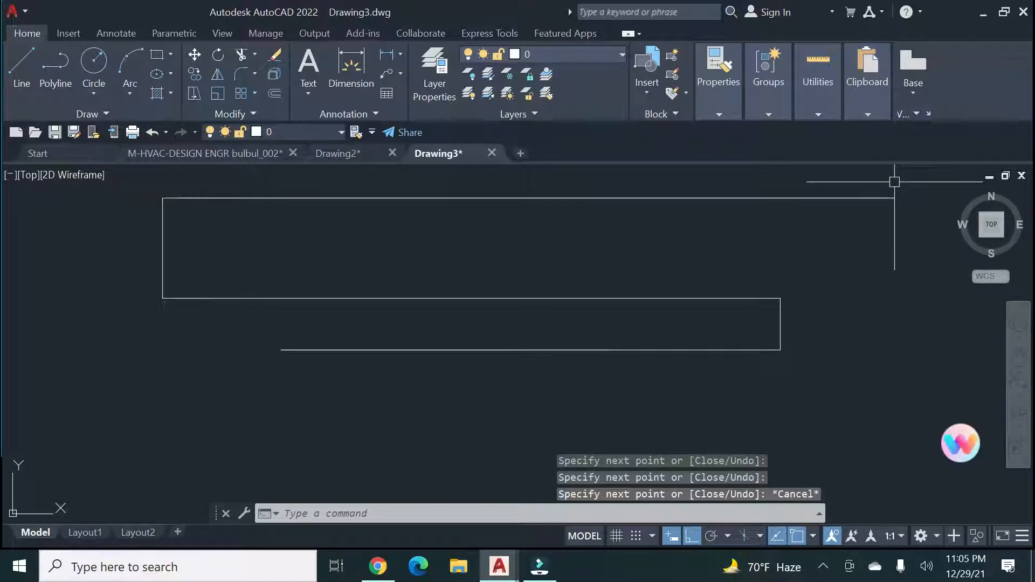
Delete the two overlapping top lines of the stepped chain and all of its remaining lines.
{"action": "left_click", "coordinate": [483, 198]}
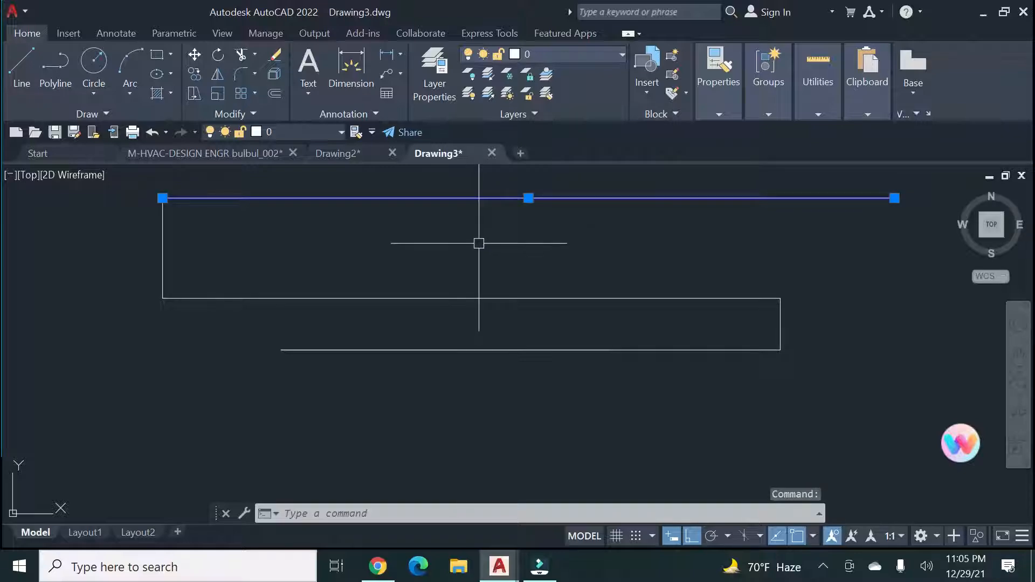
{"action": "key", "text": "Delete"}
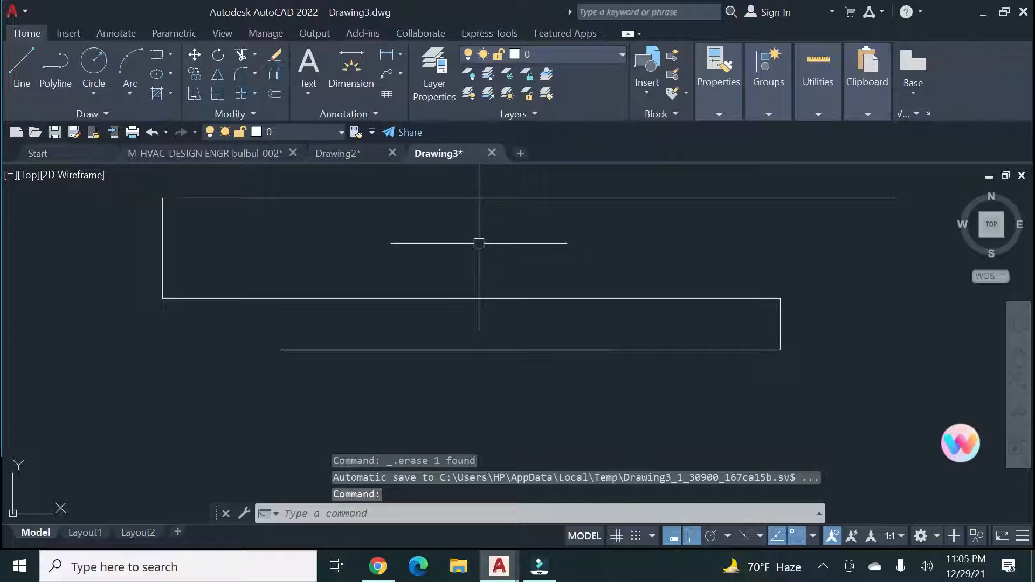
{"action": "left_click", "coordinate": [490, 198]}
{"action": "key", "text": "Delete"}
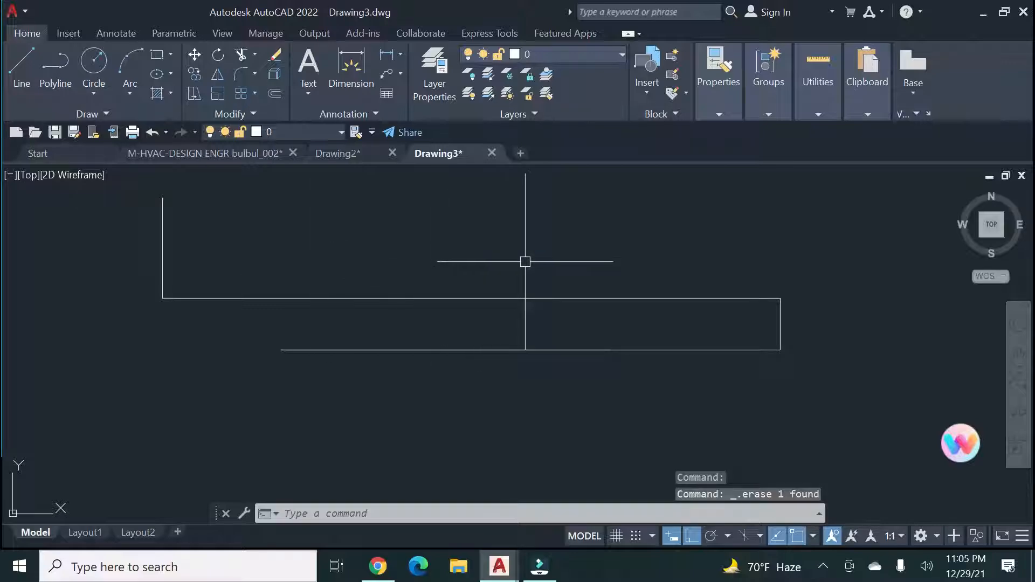
{"action": "left_click", "coordinate": [787, 207]}
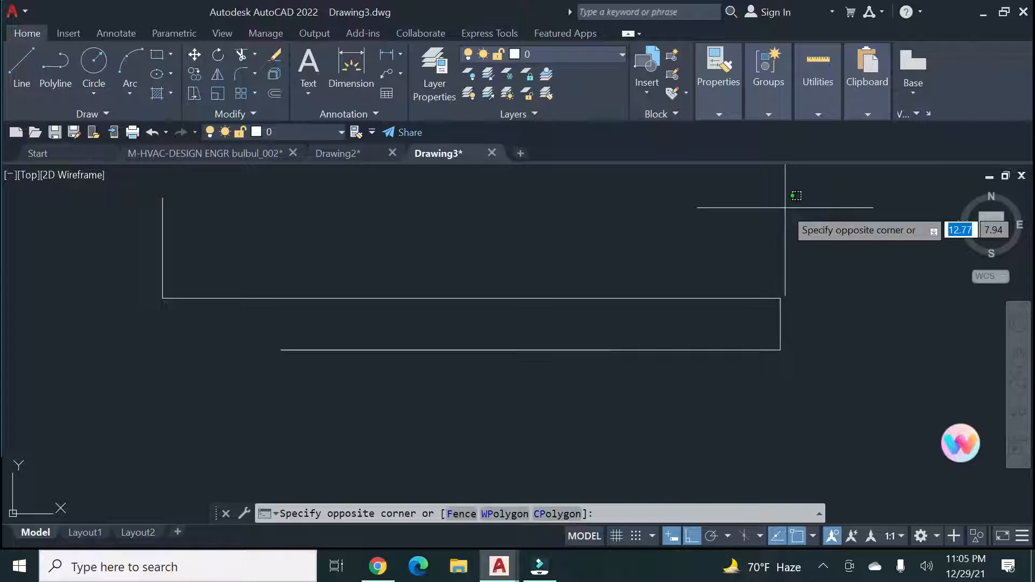
{"action": "left_click", "coordinate": [122, 371]}
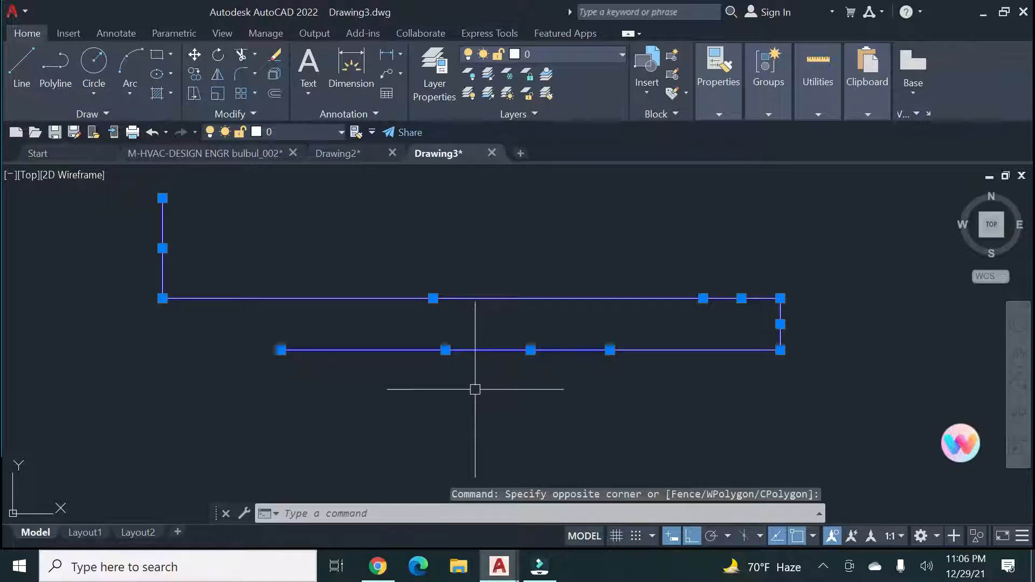
{"action": "key", "text": "Delete"}
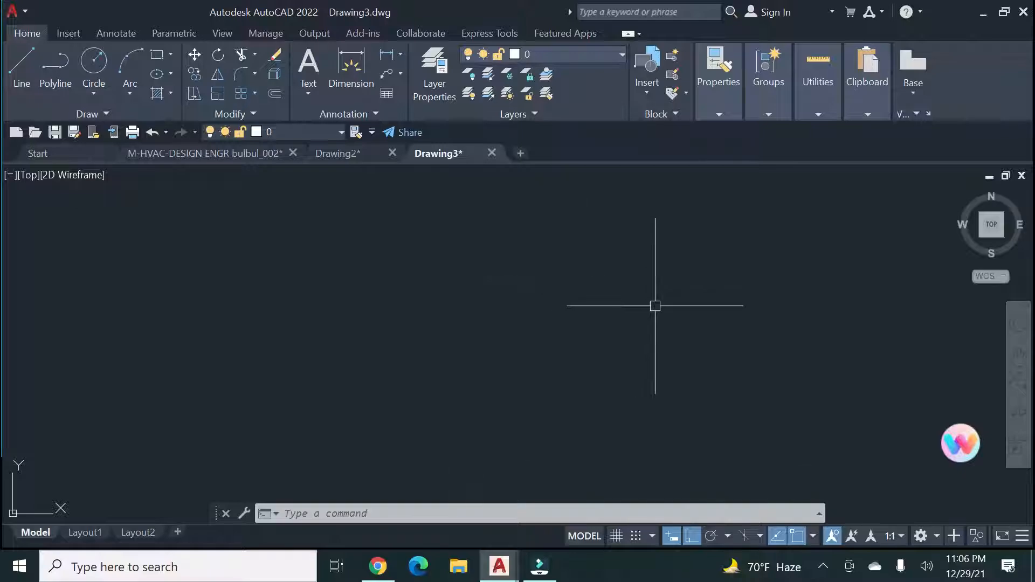
Turn on polar tracking and draw a single slanted line from the upper-left area to the relative point 40,45.
{"action": "left_click", "coordinate": [712, 536]}
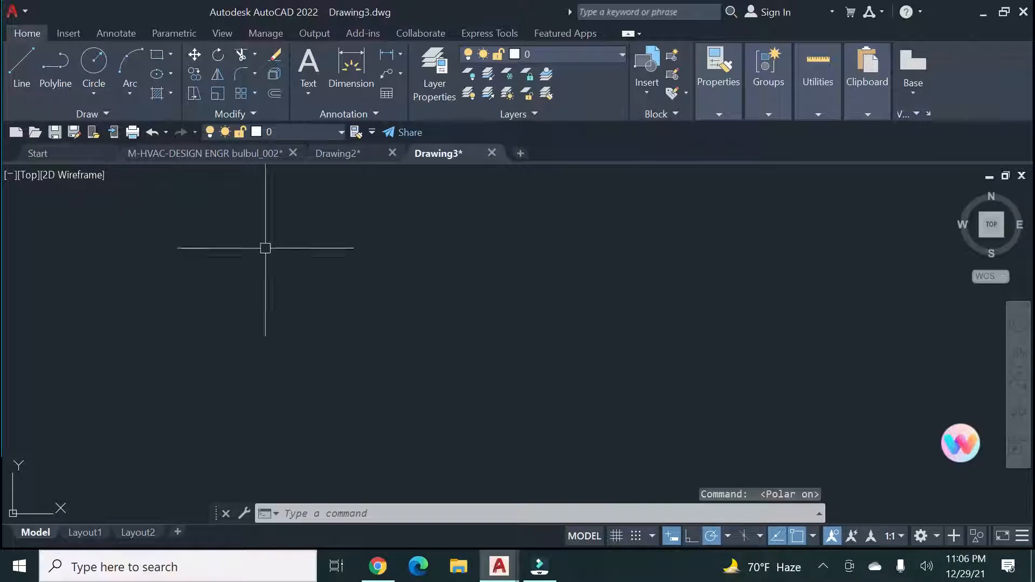
{"action": "left_click", "coordinate": [23, 67]}
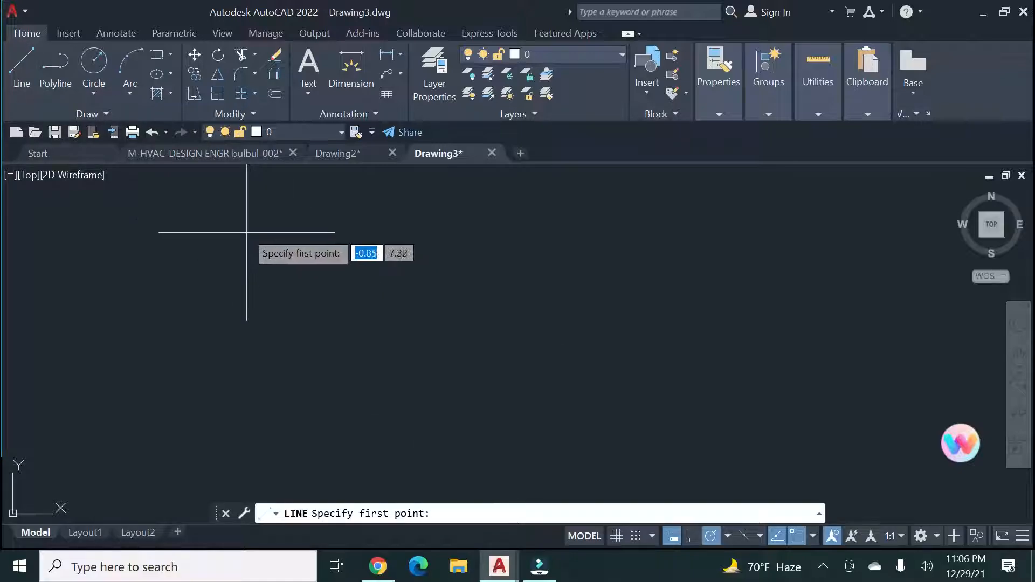
{"action": "left_click", "coordinate": [225, 218]}
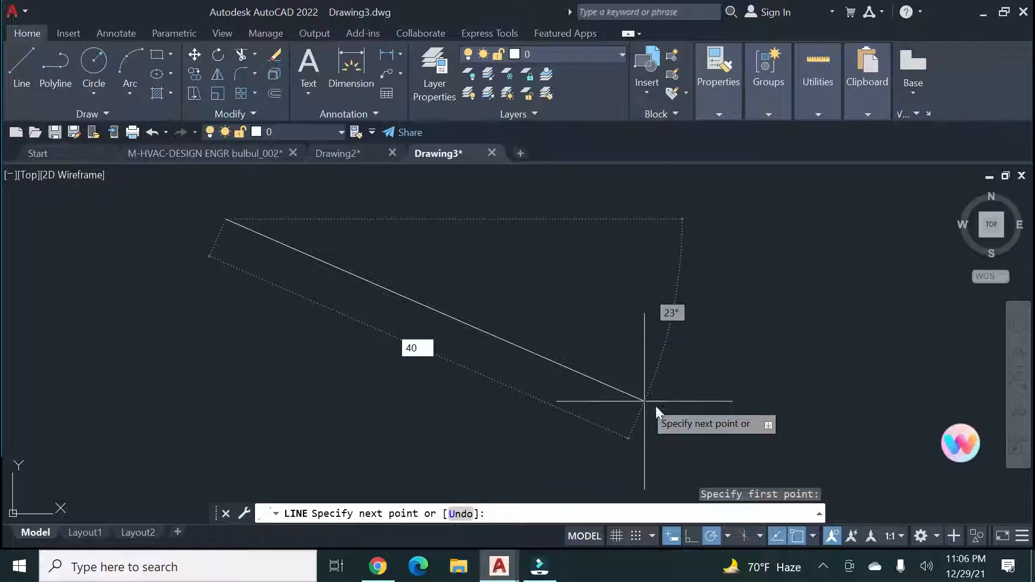
{"action": "key", "text": "Tab"}
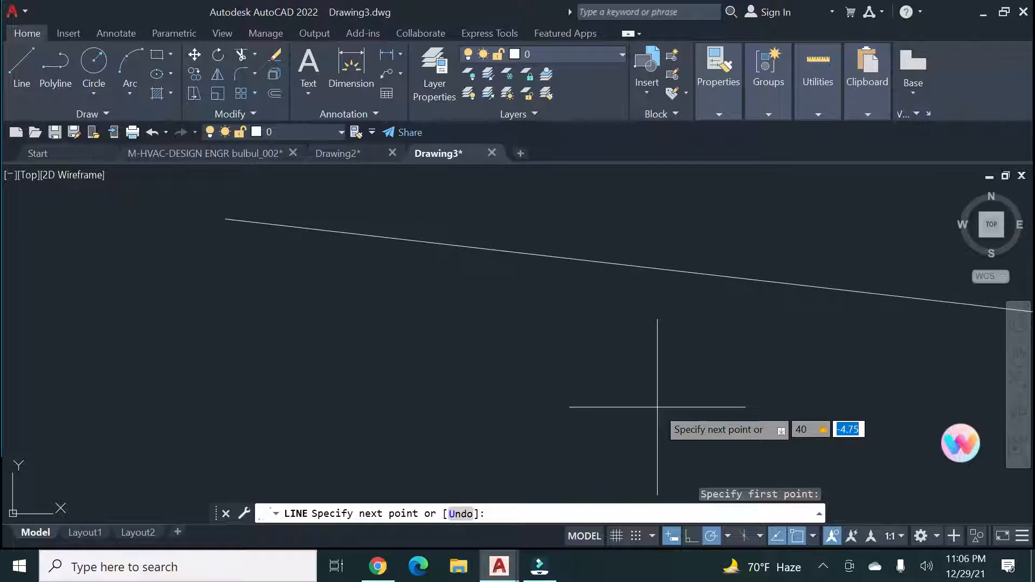
{"action": "type", "text": "45"}
{"action": "key", "text": "Return"}
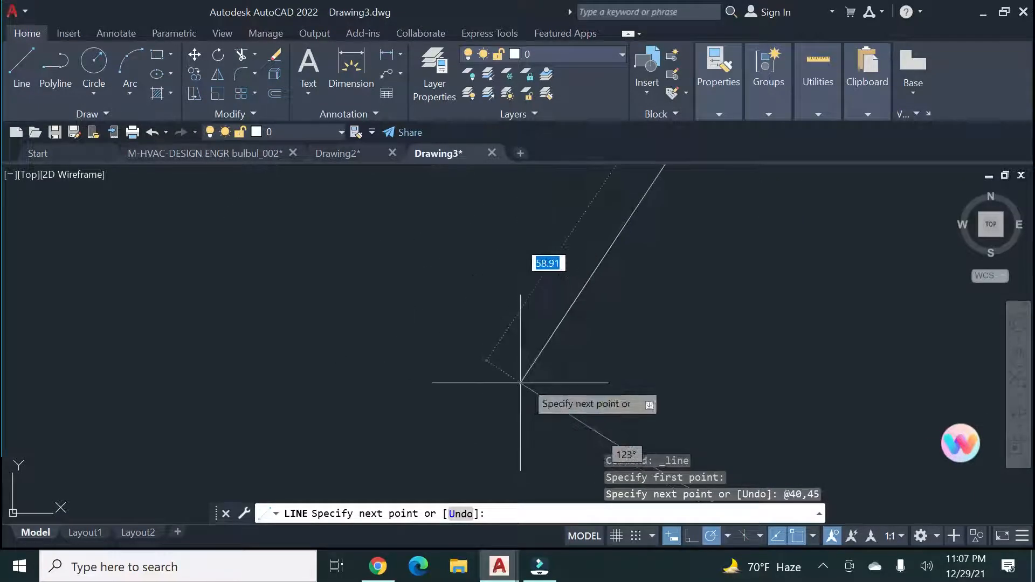
{"action": "middle_click_drag", "start_coordinate": [523, 367], "coordinate": [531, 327]}
{"action": "scroll", "coordinate": [531, 326], "scroll_direction": "down", "scroll_amount": 6}
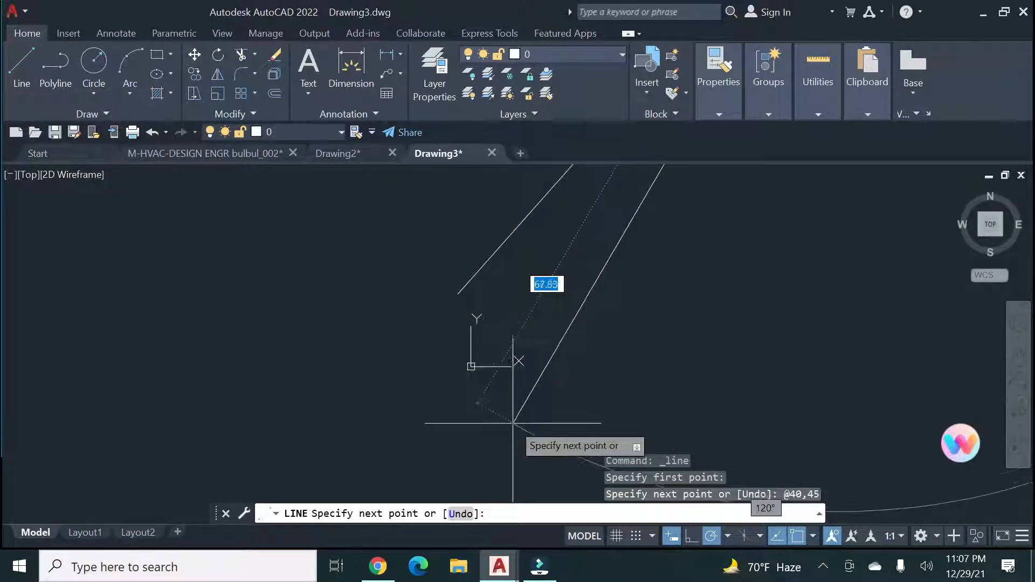
{"action": "scroll", "coordinate": [620, 331], "scroll_direction": "up", "scroll_amount": 6}
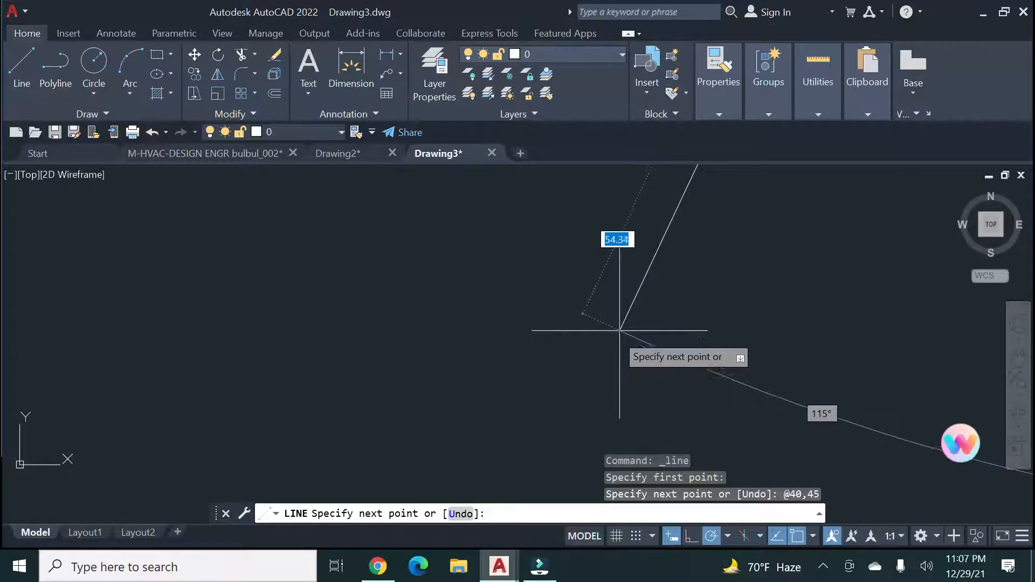
{"action": "scroll", "coordinate": [620, 330], "scroll_direction": "down", "scroll_amount": 4}
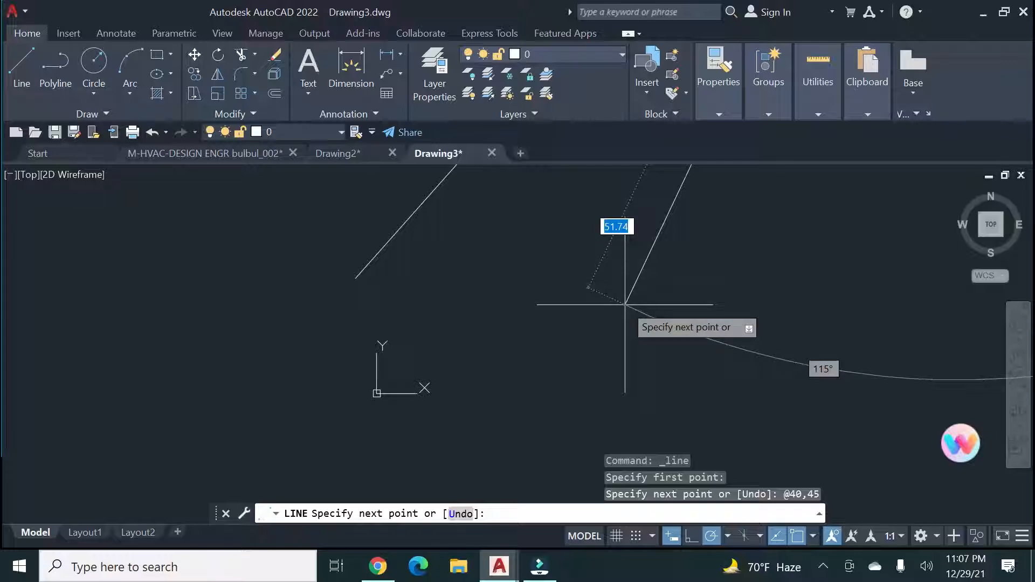
{"action": "key", "text": "Escape"}
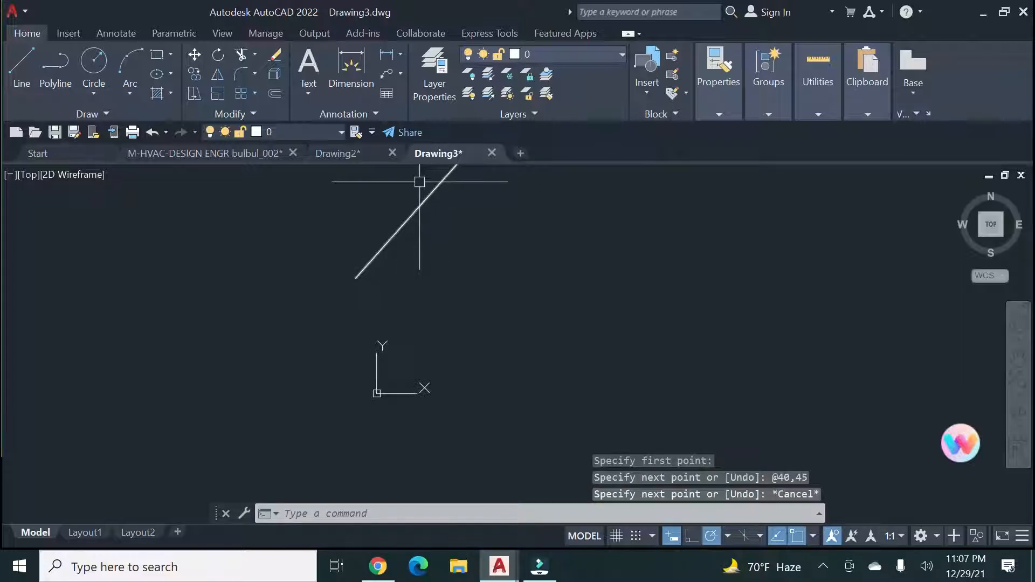
Delete the slanted line from the drawing area.
{"action": "left_click", "coordinate": [421, 205]}
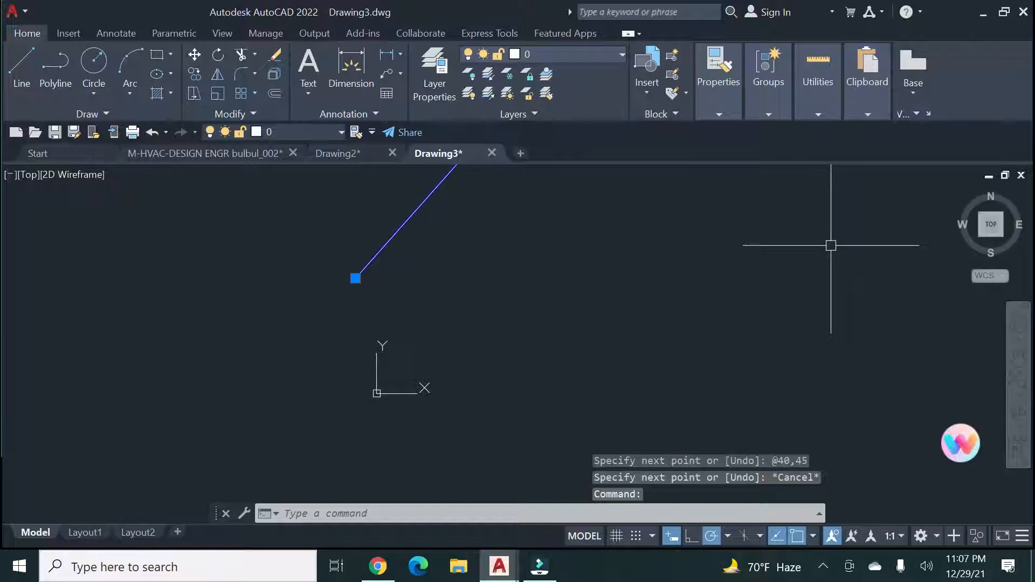
{"action": "key", "text": "Delete"}
{"action": "scroll", "coordinate": [647, 289], "scroll_direction": "up", "scroll_amount": 3}
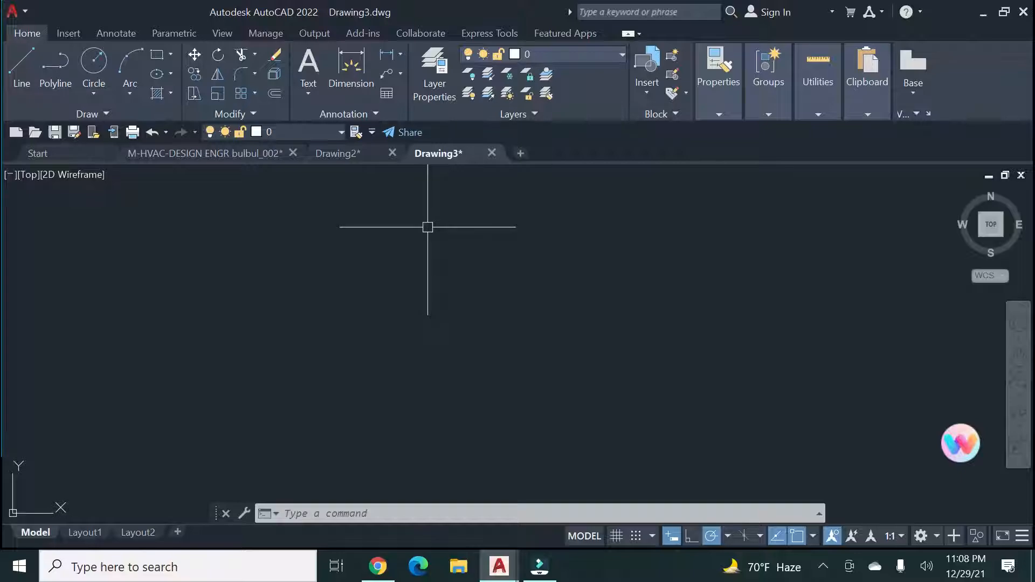
Create a new layer named M_HVAC_SCD in the layer manager.
{"action": "type", "text": "LA"}
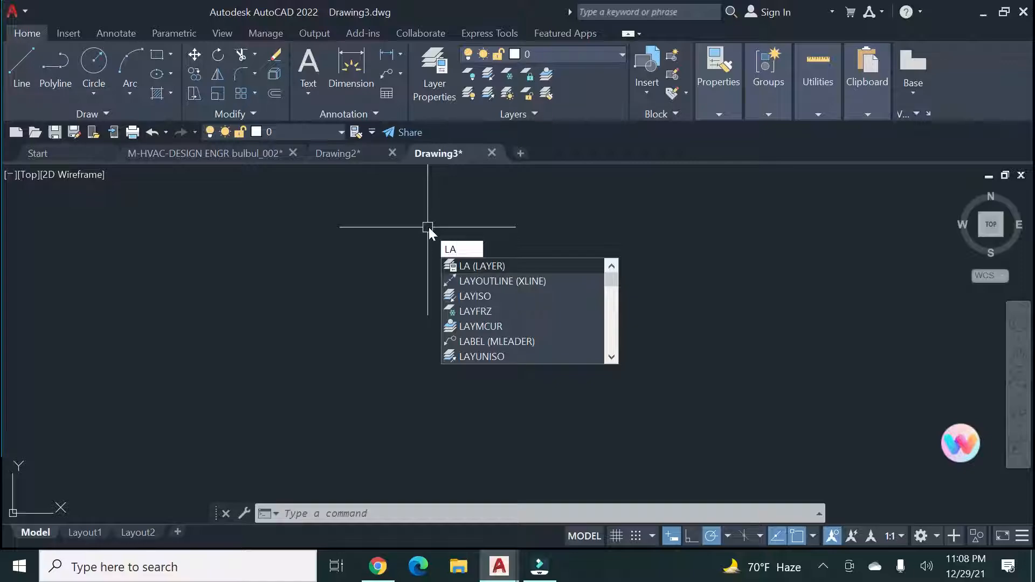
{"action": "key", "text": "Return"}
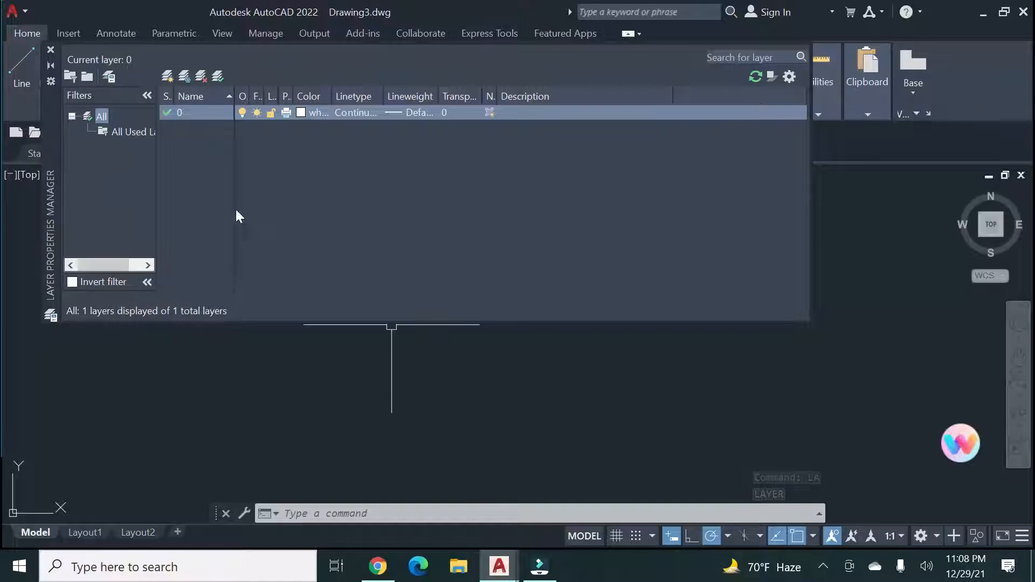
{"action": "left_click", "coordinate": [184, 76]}
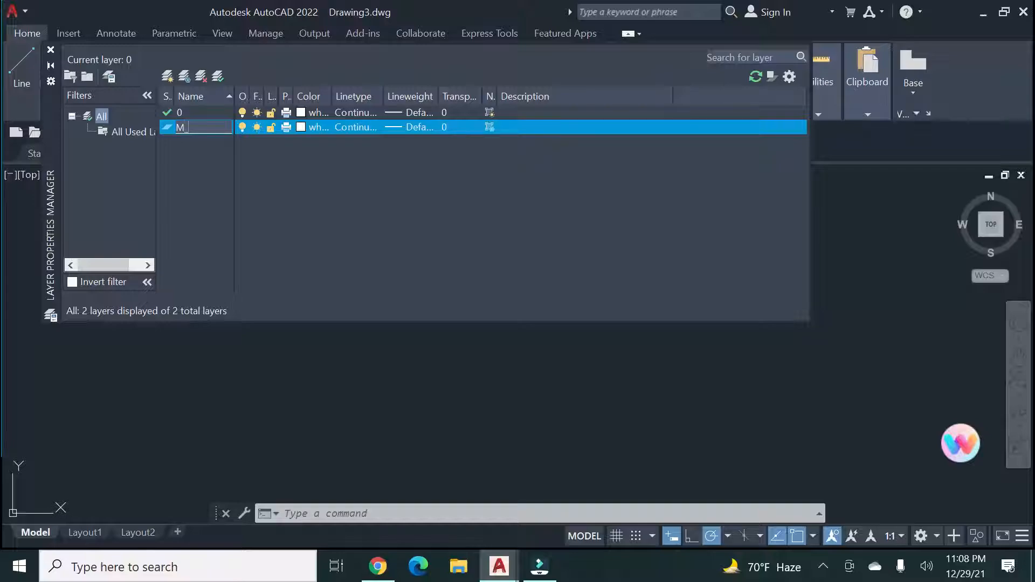
{"action": "type", "text": "HVAC_SCD"}
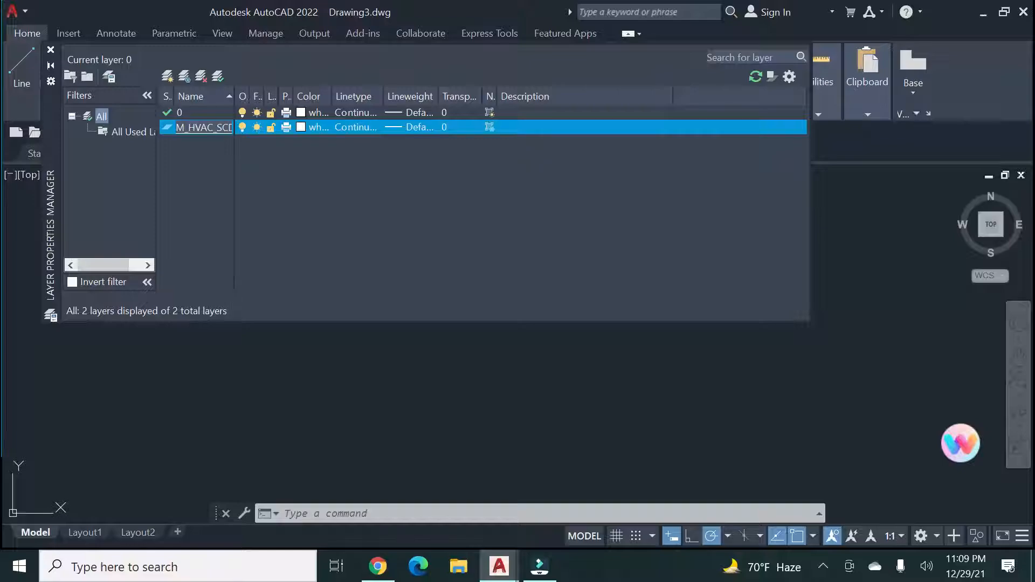
Set the M_HVAC_SCD layer's color to green, make it the current layer and close the layer manager.
{"action": "left_click", "coordinate": [302, 125]}
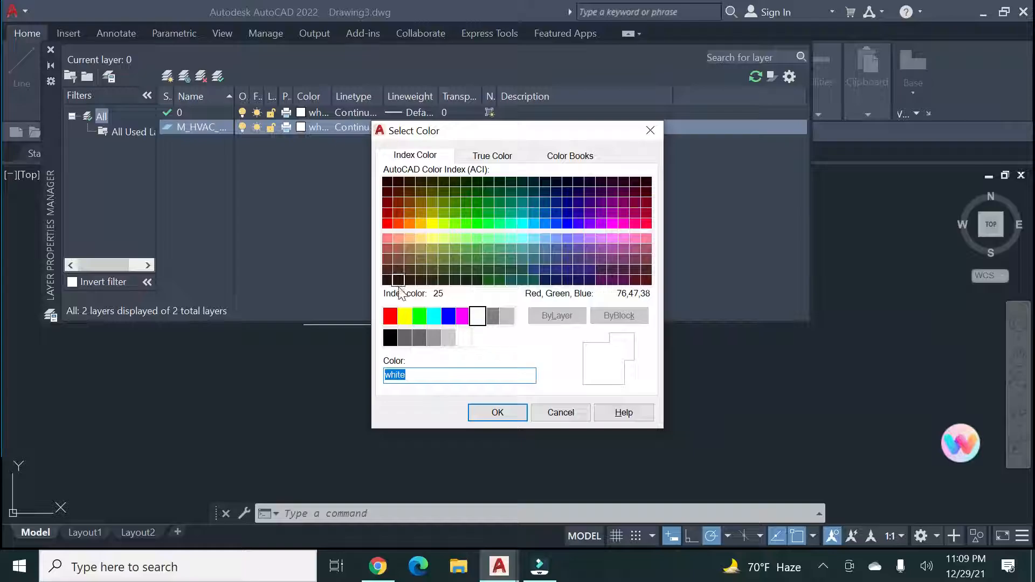
{"action": "left_click", "coordinate": [420, 316]}
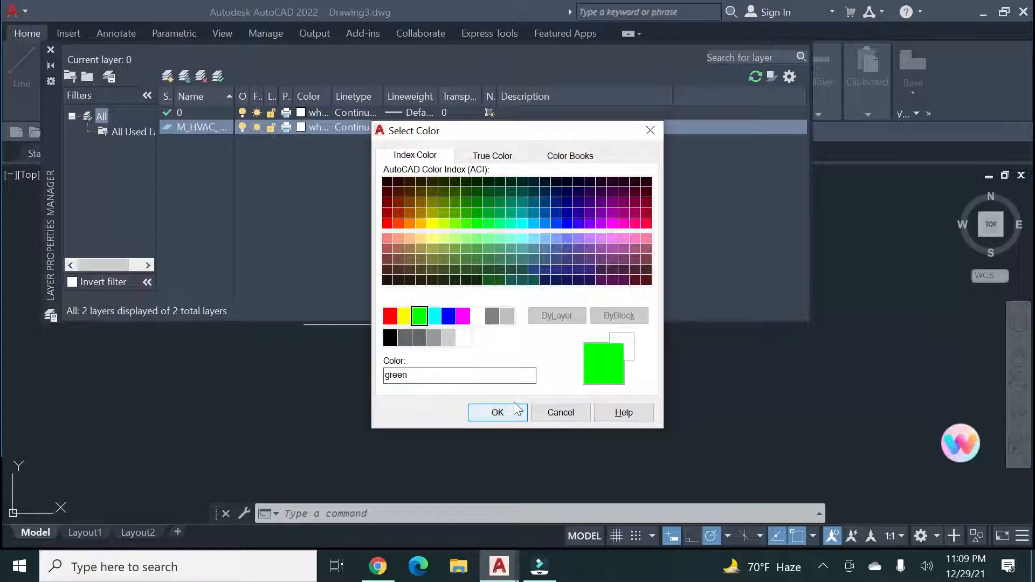
{"action": "left_click", "coordinate": [498, 413]}
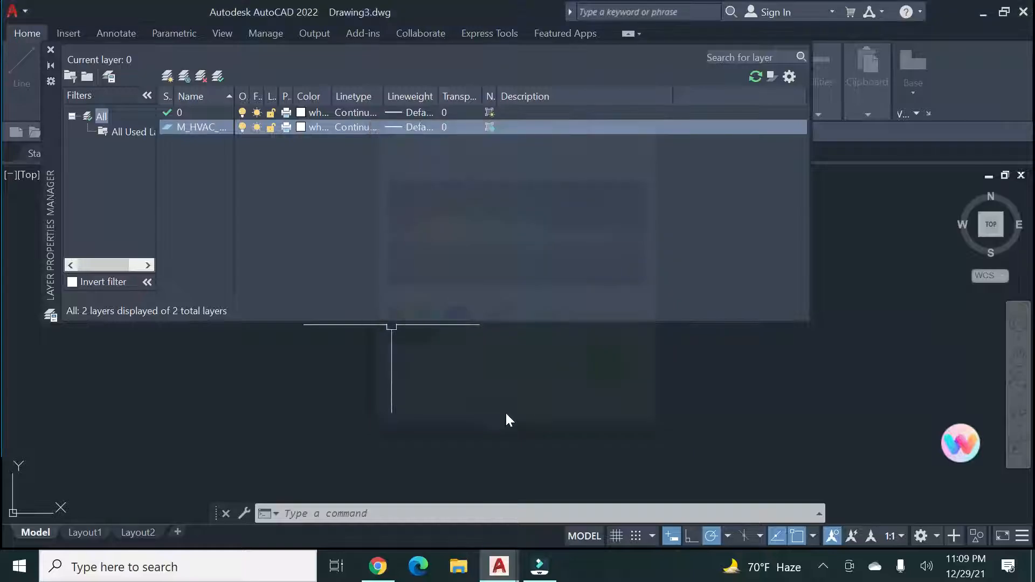
{"action": "left_click", "coordinate": [217, 77]}
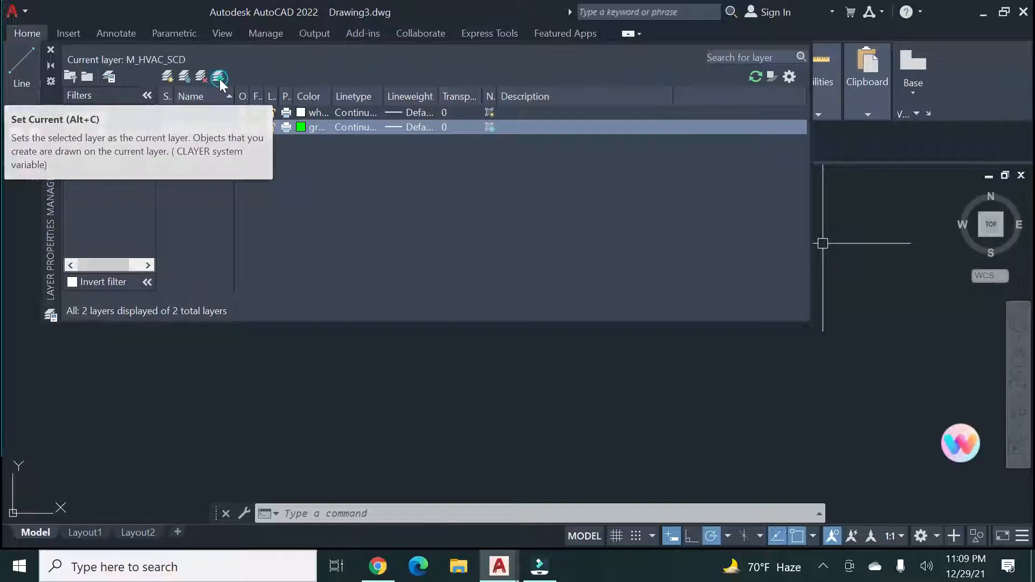
{"action": "left_click", "coordinate": [51, 51]}
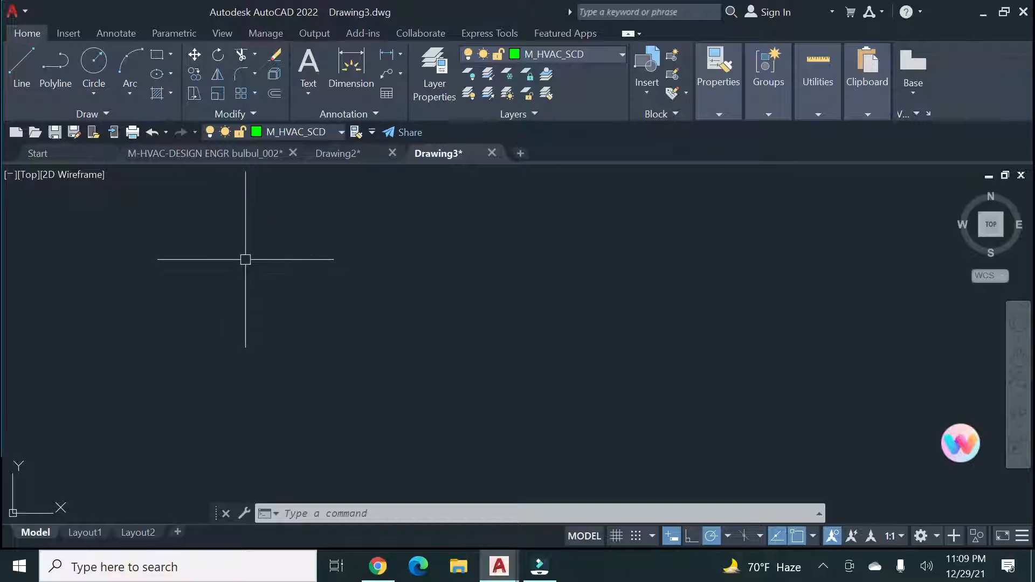
Draw a trial rectangle freehand on the green layer and delete it again.
{"action": "left_click", "coordinate": [159, 53]}
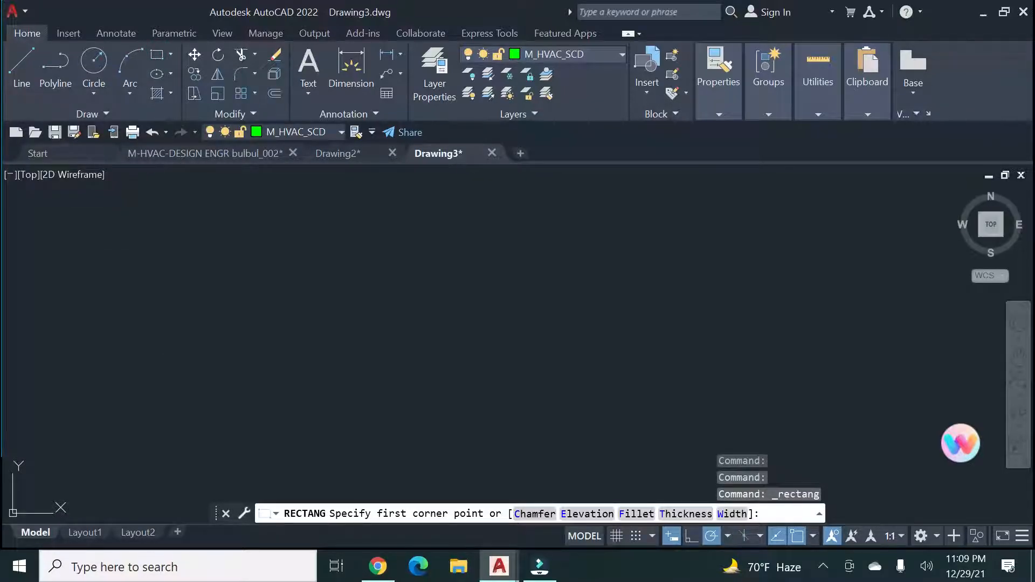
{"action": "left_click", "coordinate": [162, 254]}
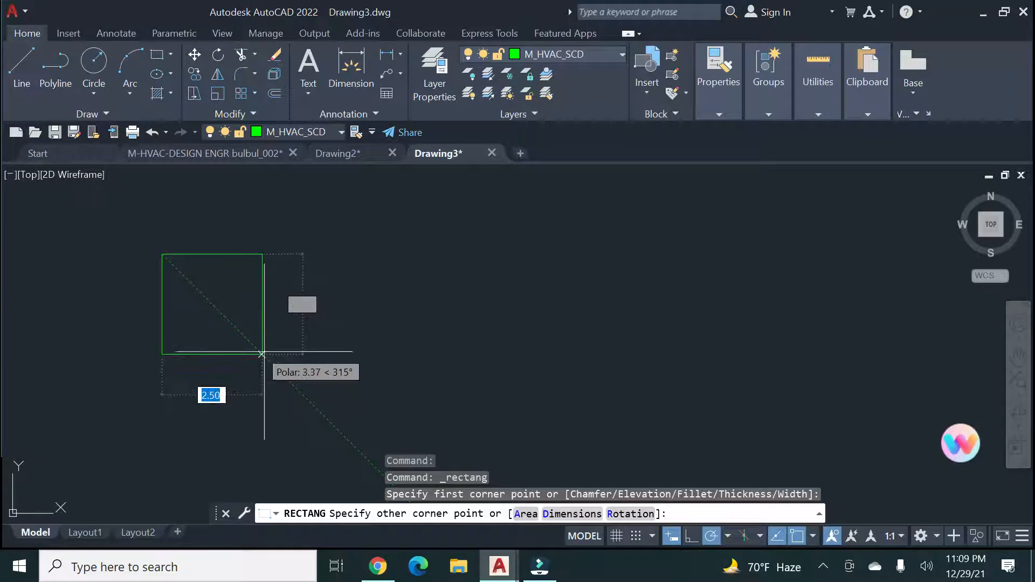
{"action": "left_click", "coordinate": [314, 376]}
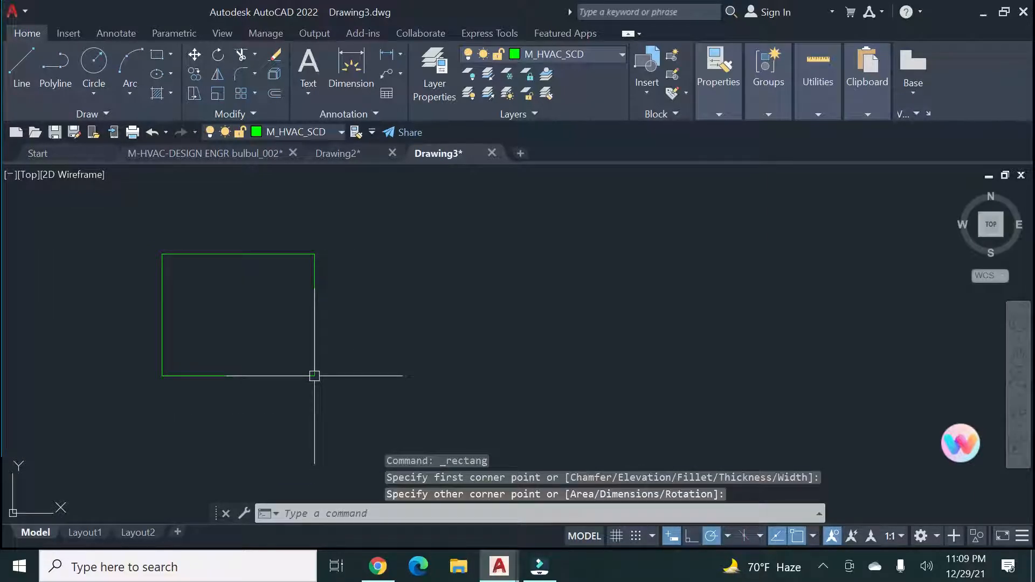
{"action": "left_click", "coordinate": [311, 336]}
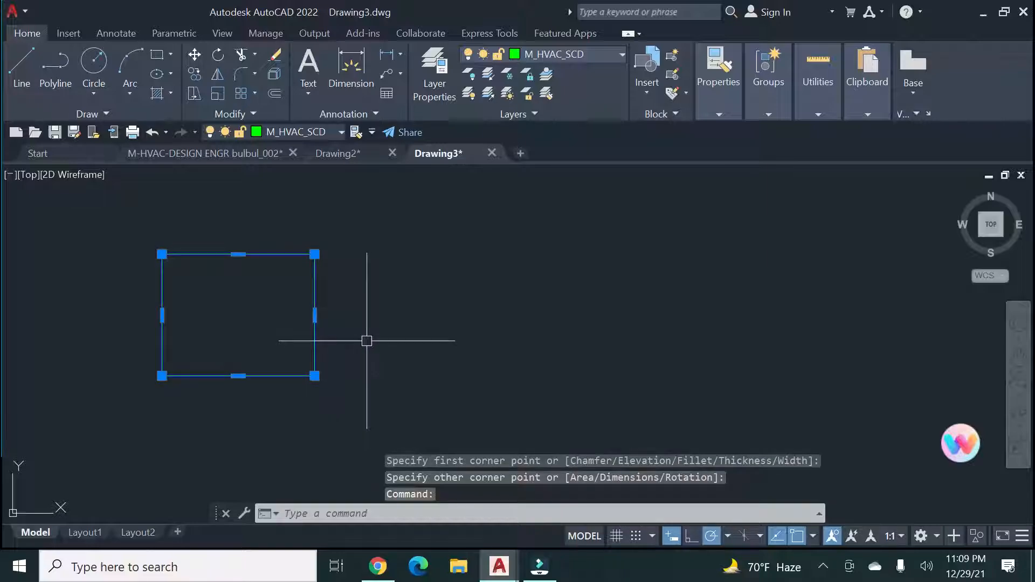
{"action": "key", "text": "Delete"}
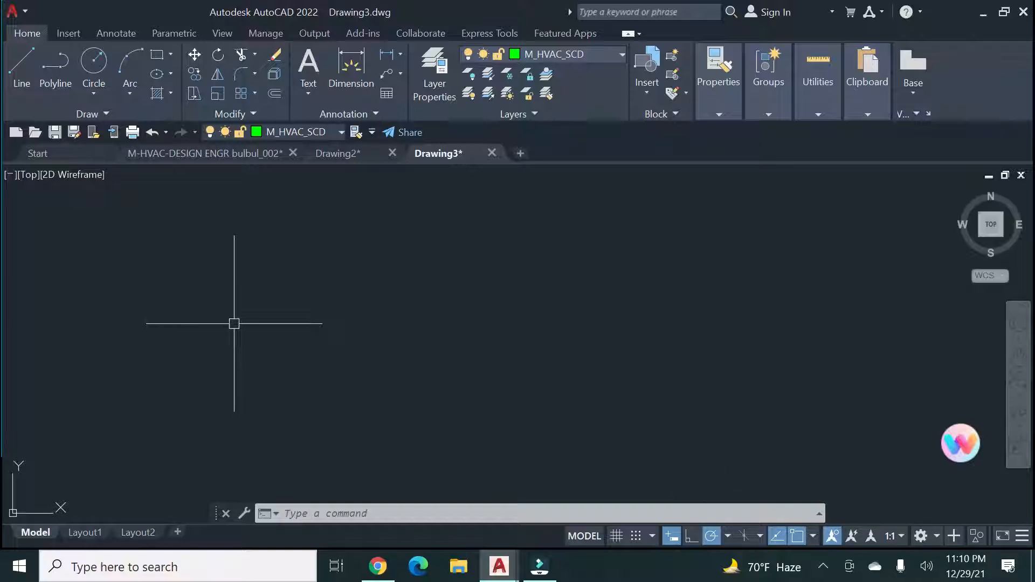
{"action": "key", "text": "Delete"}
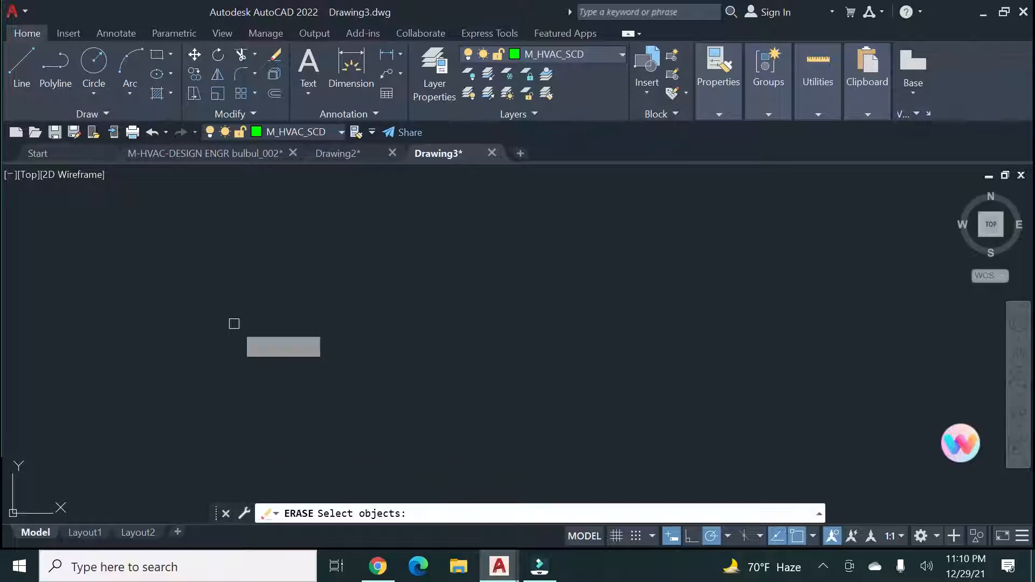
{"action": "key", "text": "Return"}
{"action": "key", "text": "Return"}
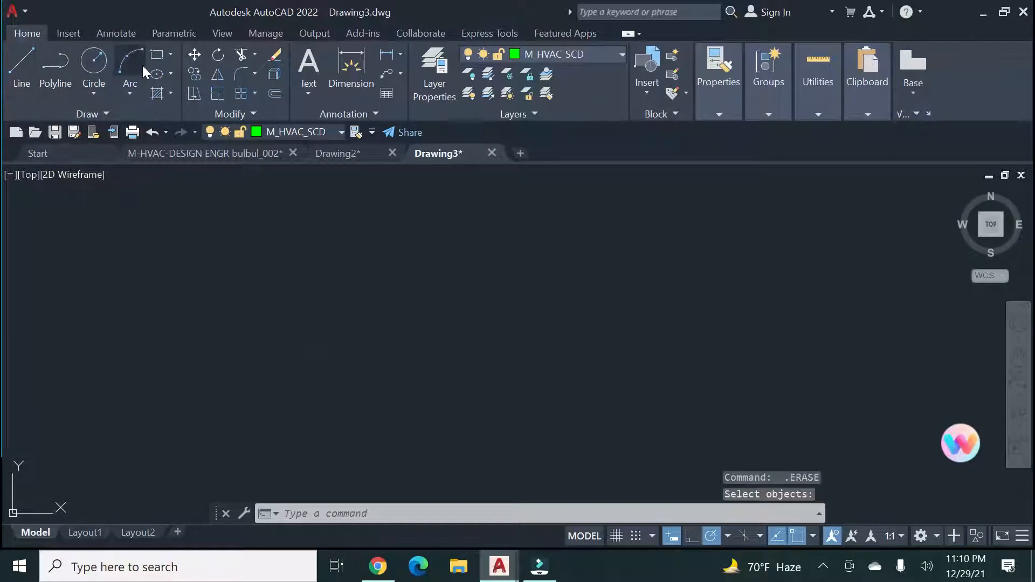
Draw a 300 by 300 square with the Rectangle command, starting near the coordinate origin.
{"action": "left_click", "coordinate": [157, 54]}
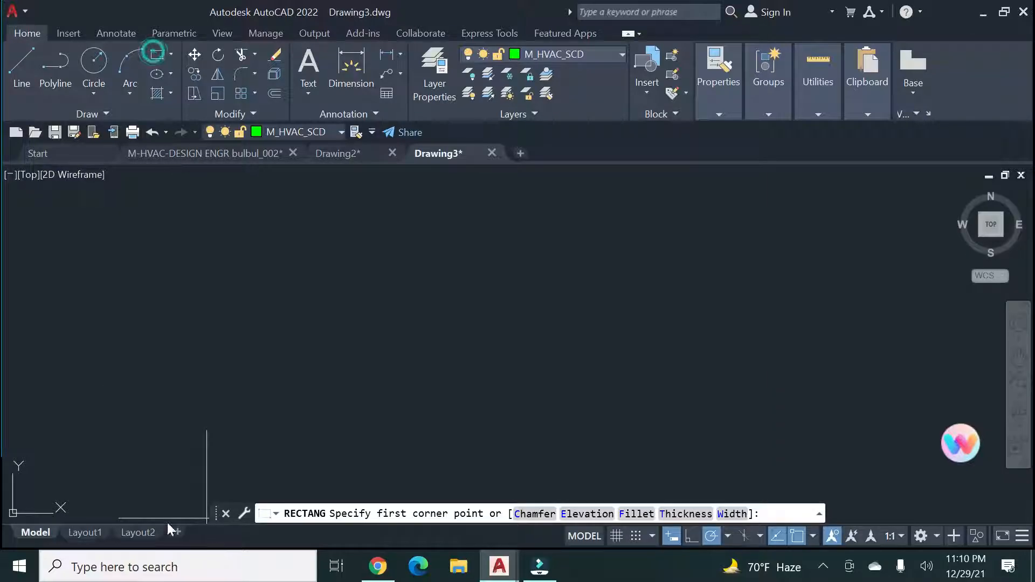
{"action": "left_click", "coordinate": [133, 214]}
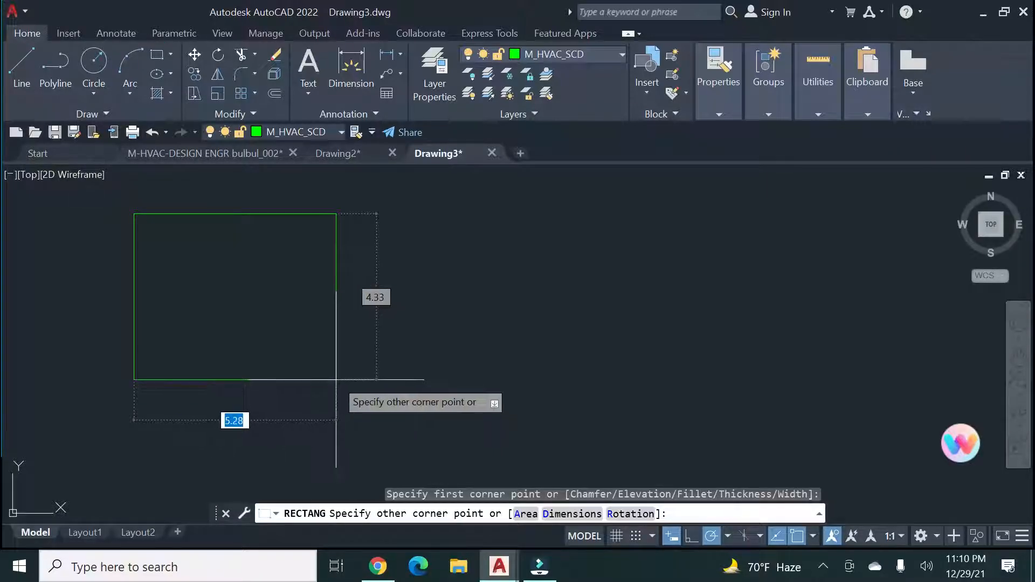
{"action": "type", "text": "300"}
{"action": "key", "text": "Tab"}
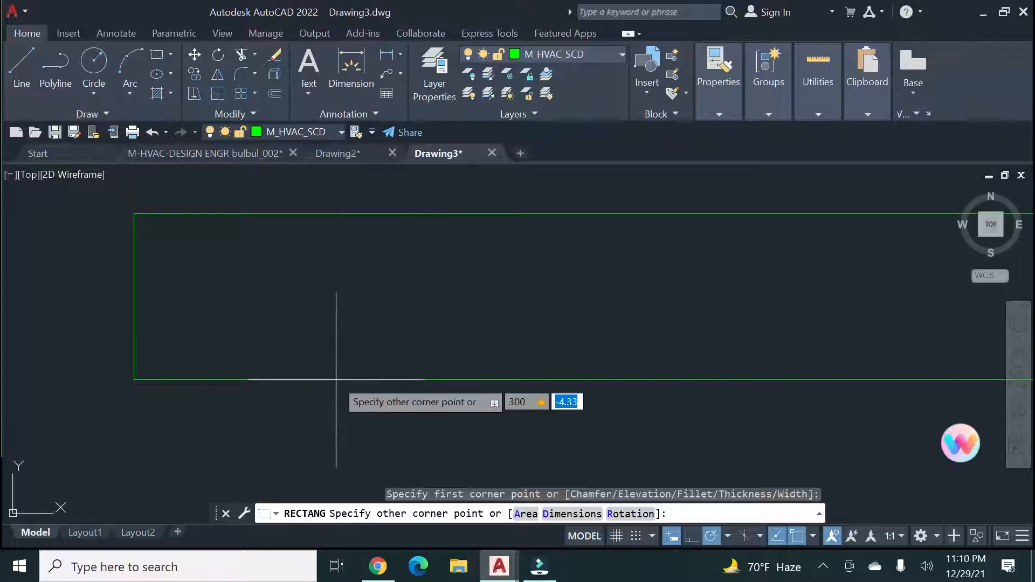
{"action": "type", "text": "300"}
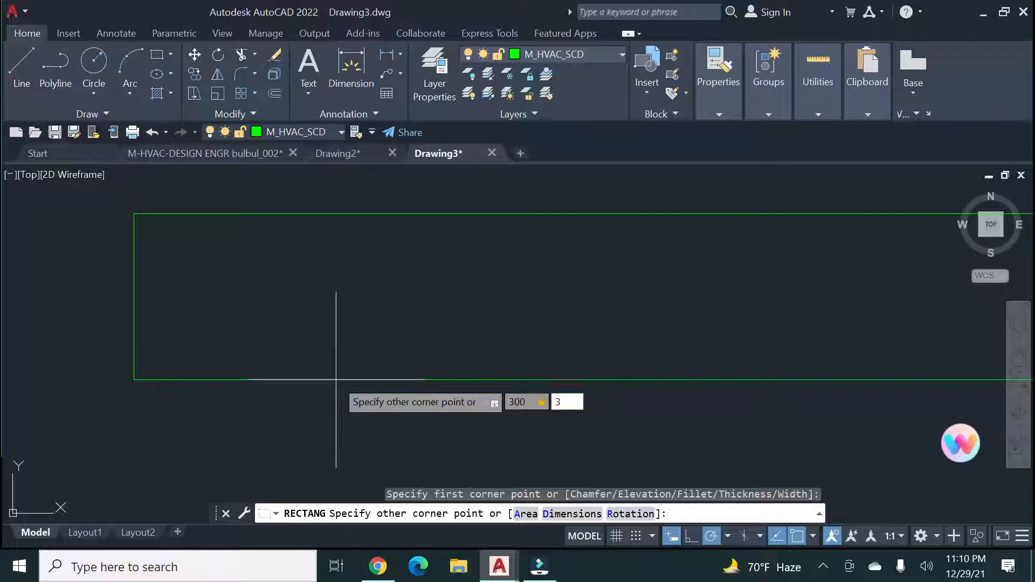
{"action": "key", "text": "Return"}
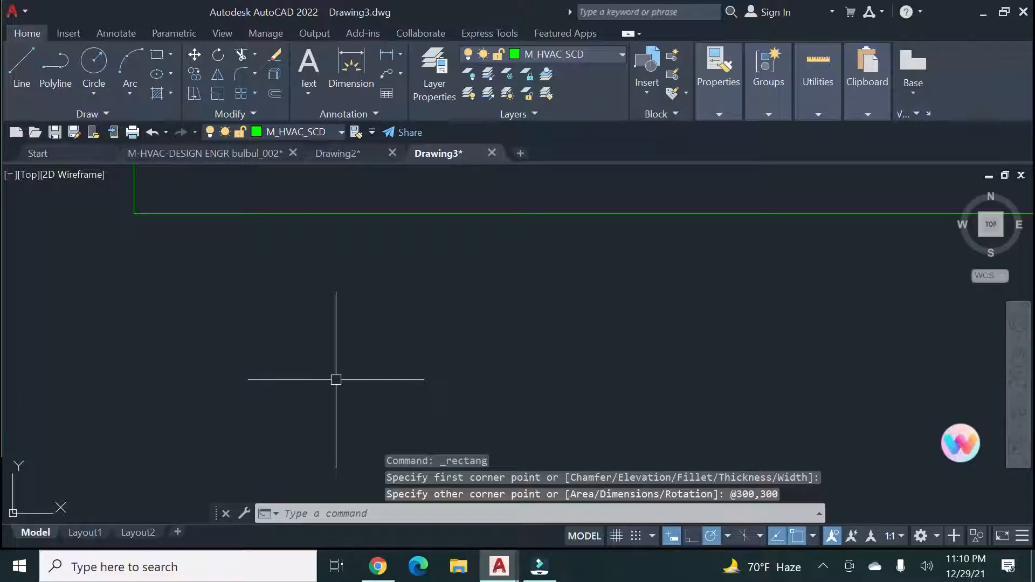
Move the 300 by 300 square freehand up and to the right, clear of the coordinate origin, and deselect it.
{"action": "scroll", "coordinate": [656, 313], "scroll_direction": "down", "scroll_amount": 1}
{"action": "scroll", "coordinate": [655, 313], "scroll_direction": "down", "scroll_amount": 10}
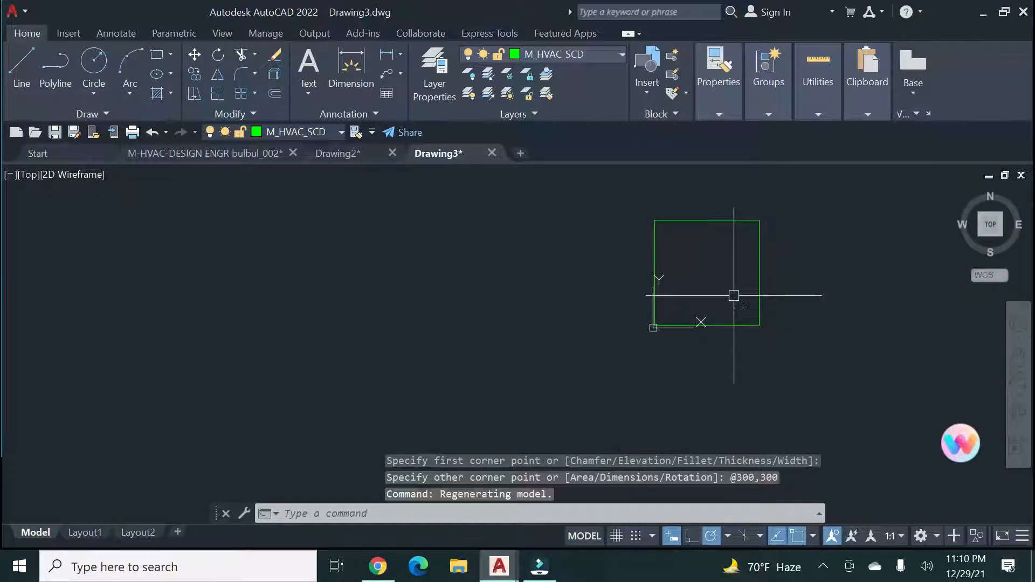
{"action": "left_click", "coordinate": [1019, 357]}
{"action": "left_click_drag", "start_coordinate": [767, 287], "coordinate": [92, 426]}
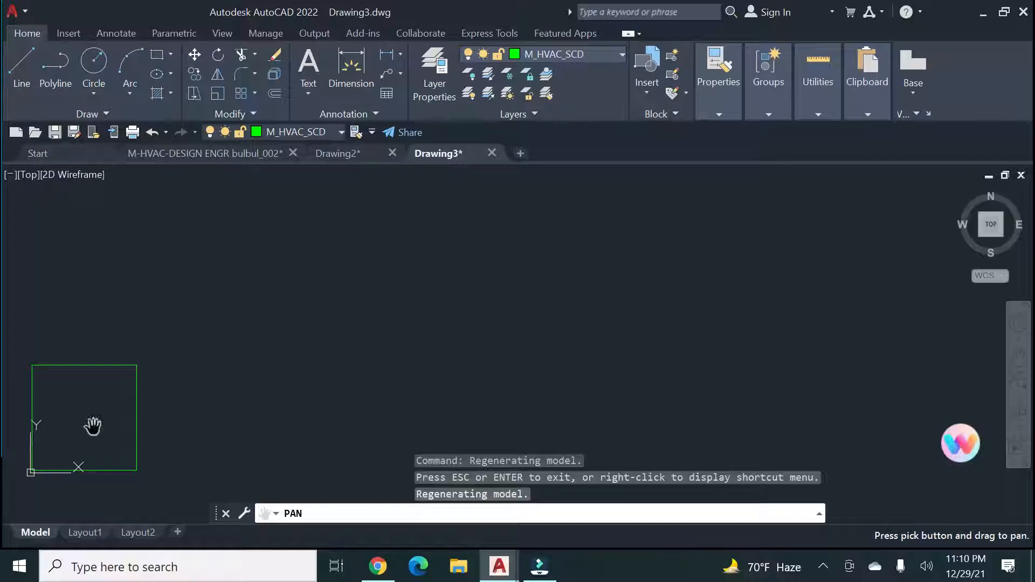
{"action": "key", "text": "Escape"}
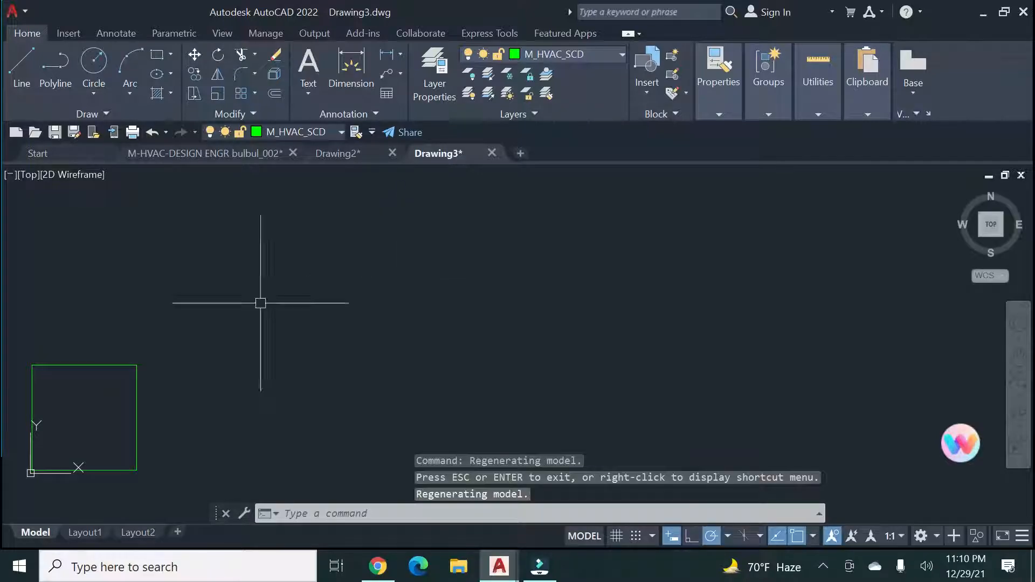
{"action": "left_click", "coordinate": [136, 396]}
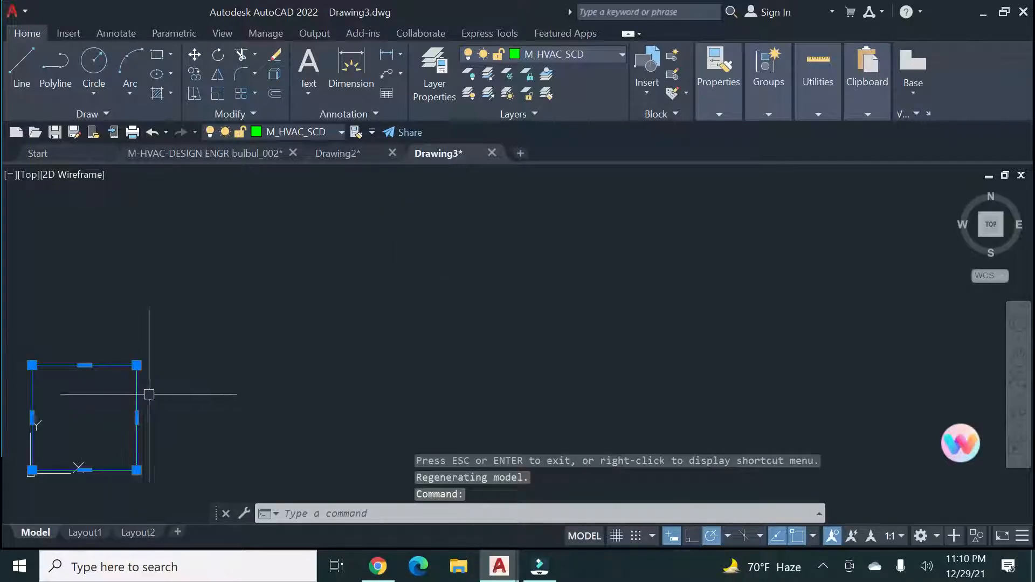
{"action": "left_click_drag", "start_coordinate": [138, 387], "coordinate": [334, 299]}
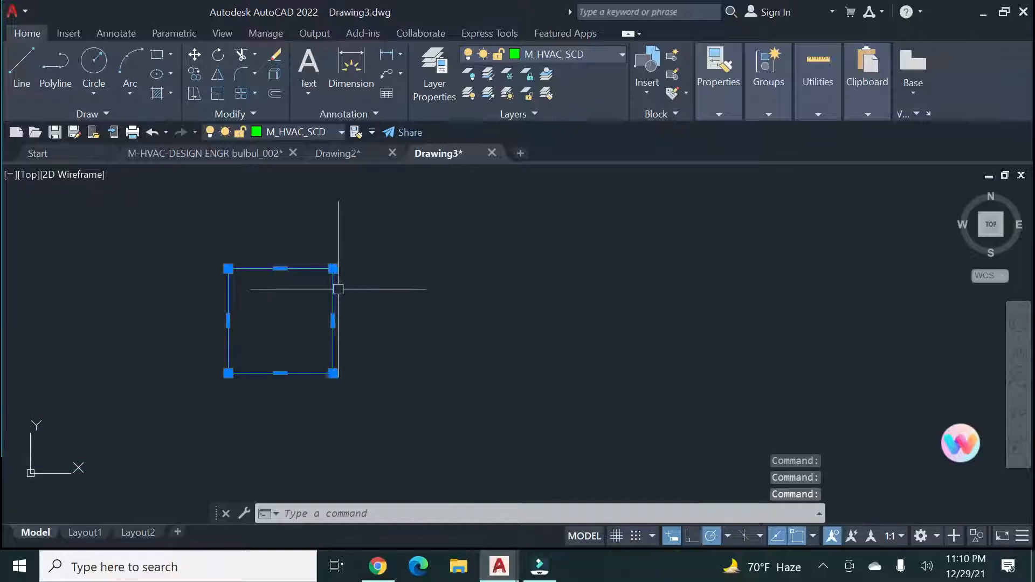
{"action": "left_click_drag", "start_coordinate": [333, 294], "coordinate": [364, 283]}
{"action": "key", "text": "Escape"}
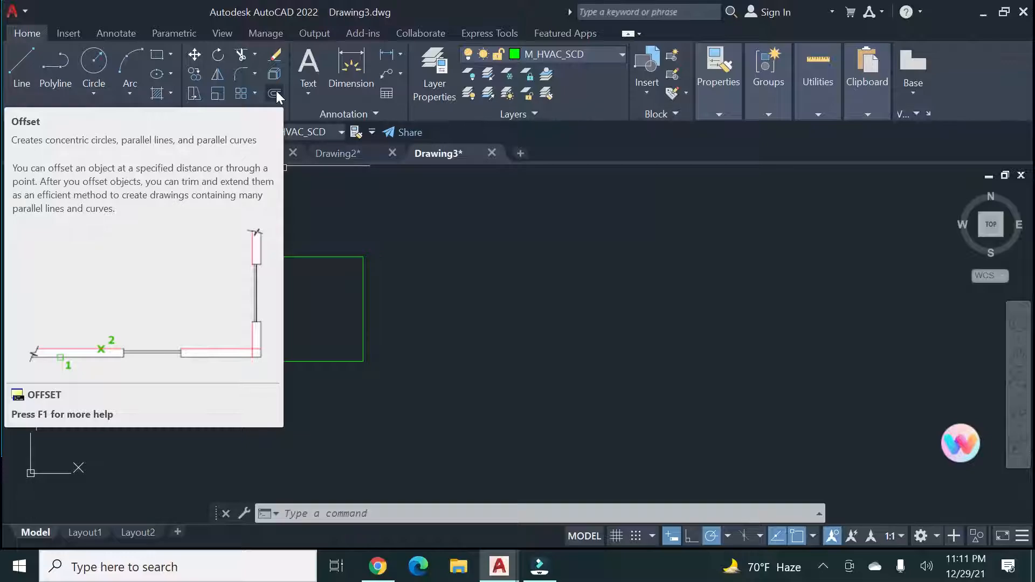
Offset the square inward by 50, and offset the resulting inner square inward by 50 again.
{"action": "left_click", "coordinate": [277, 91]}
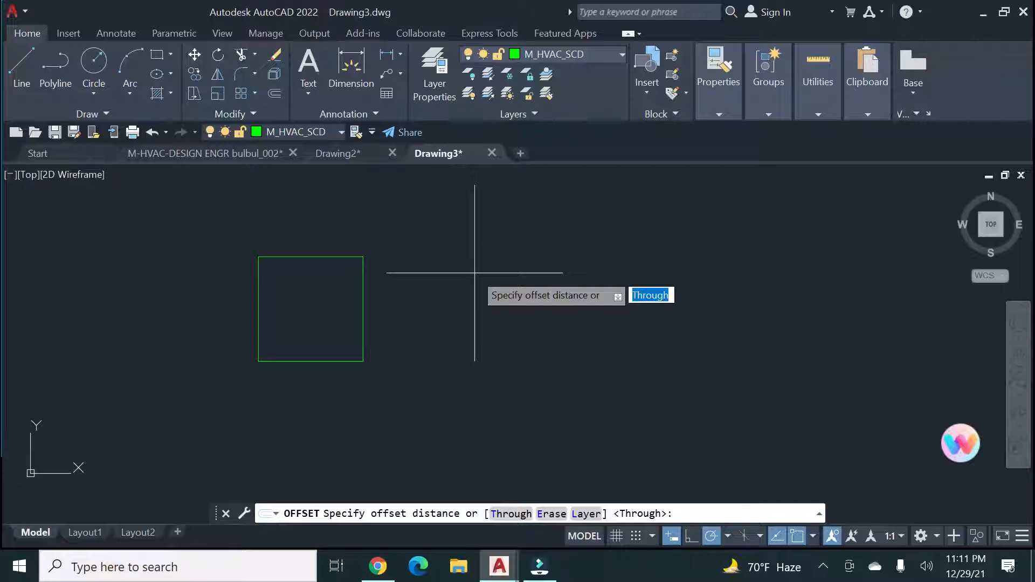
{"action": "type", "text": "500"}
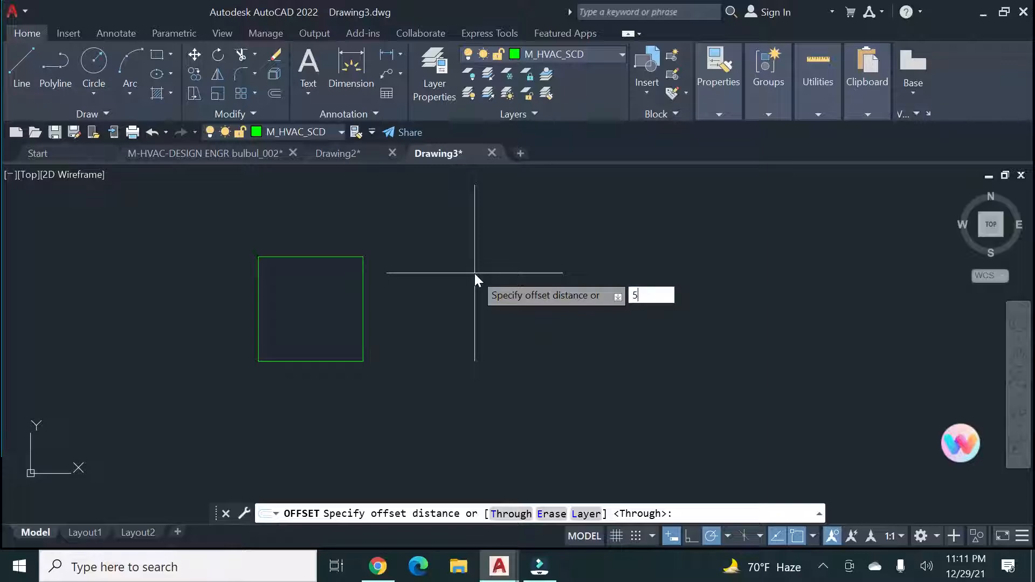
{"action": "key", "text": "BackSpace"}
{"action": "key", "text": "Return"}
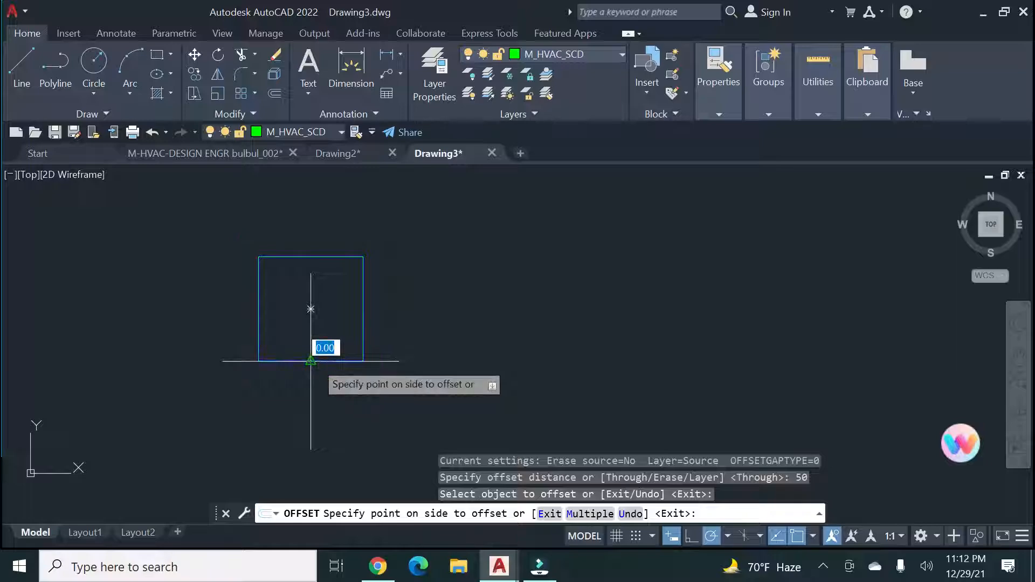
{"action": "left_click", "coordinate": [316, 333]}
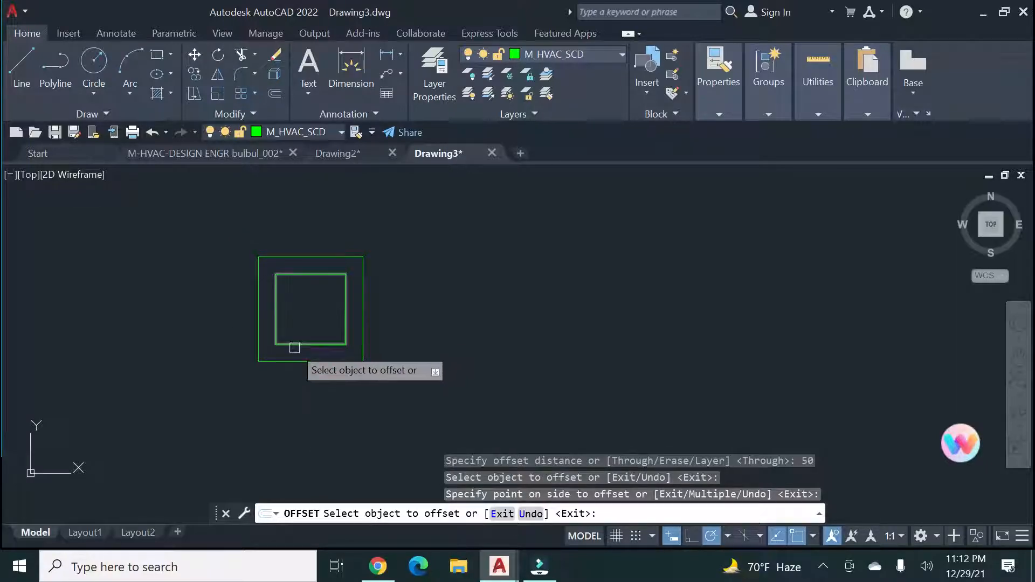
{"action": "left_click", "coordinate": [295, 346]}
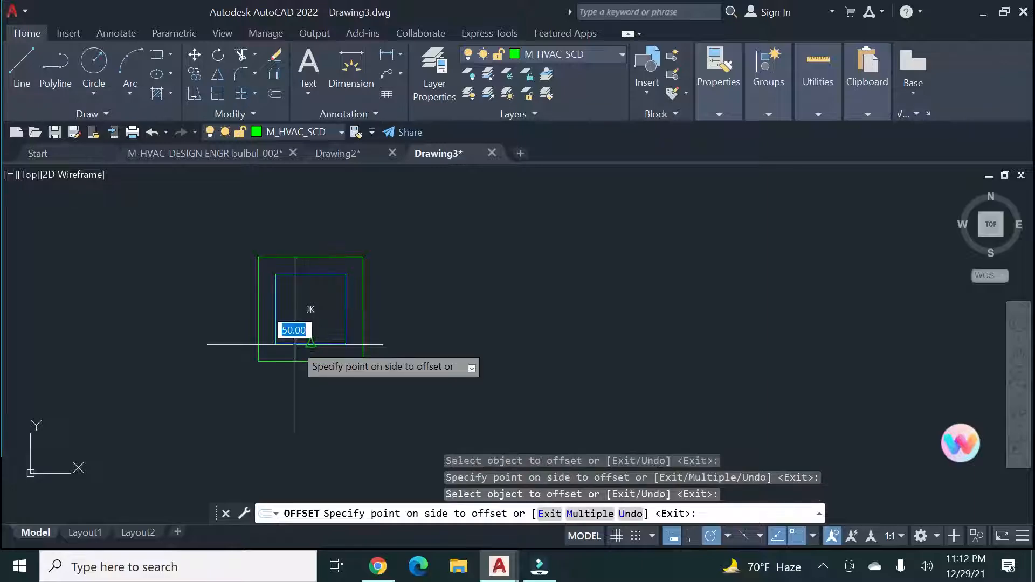
{"action": "left_click", "coordinate": [300, 317]}
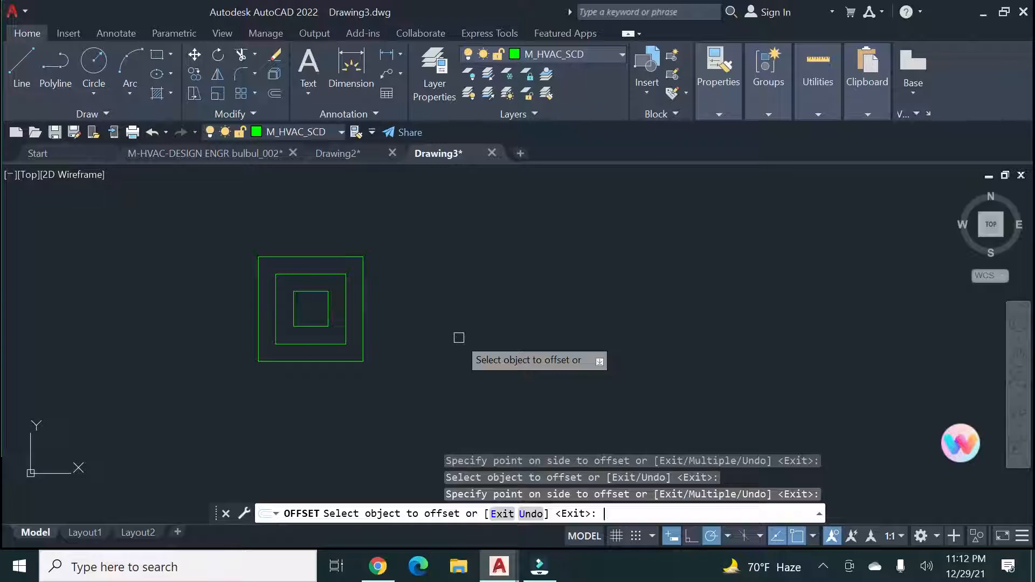
Draw a diagonal line from the outer square's upper-left corner to its lower-right corner.
{"action": "key", "text": "Return"}
{"action": "type", "text": "L"}
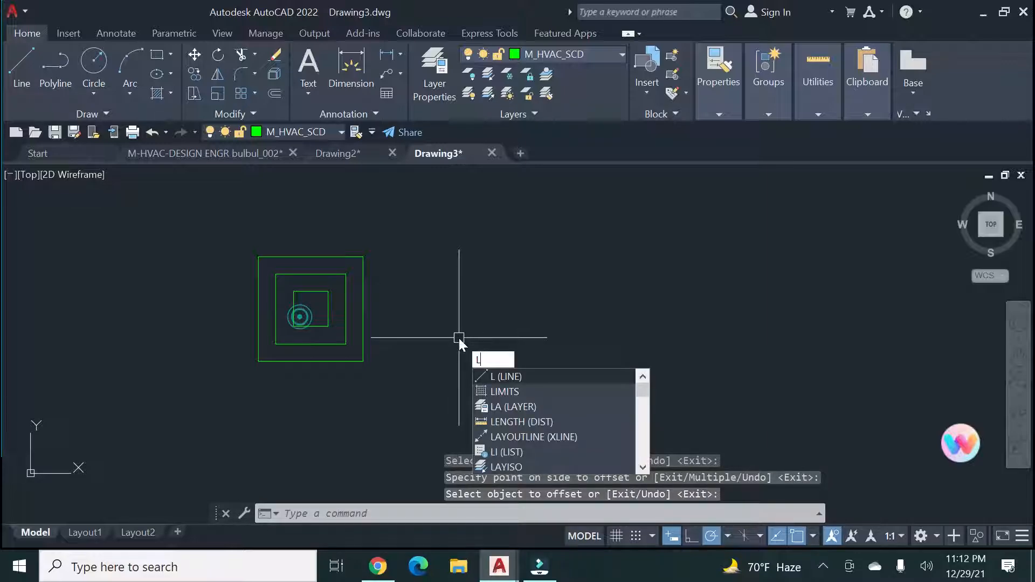
{"action": "key", "text": "Return"}
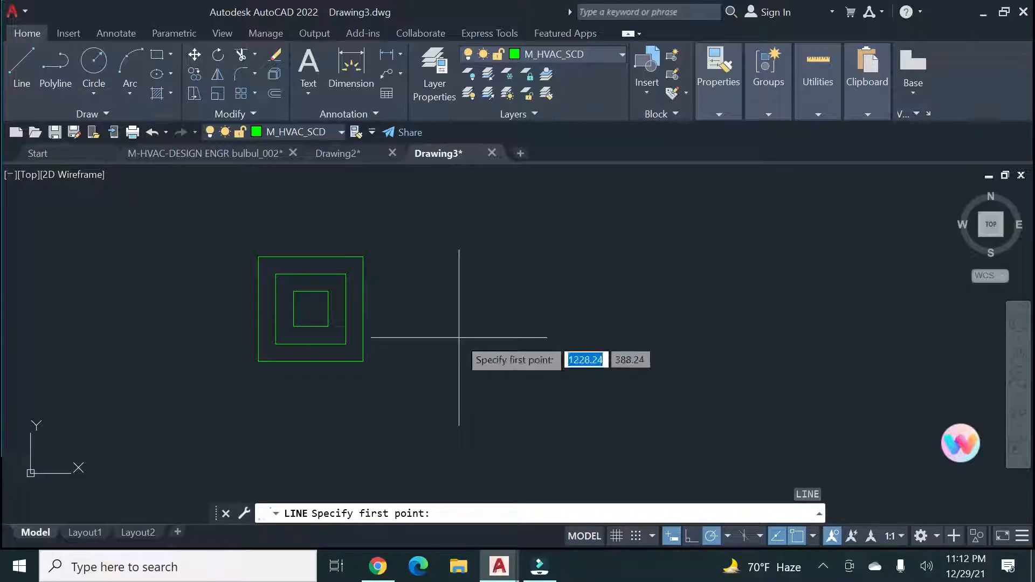
{"action": "left_click", "coordinate": [259, 256]}
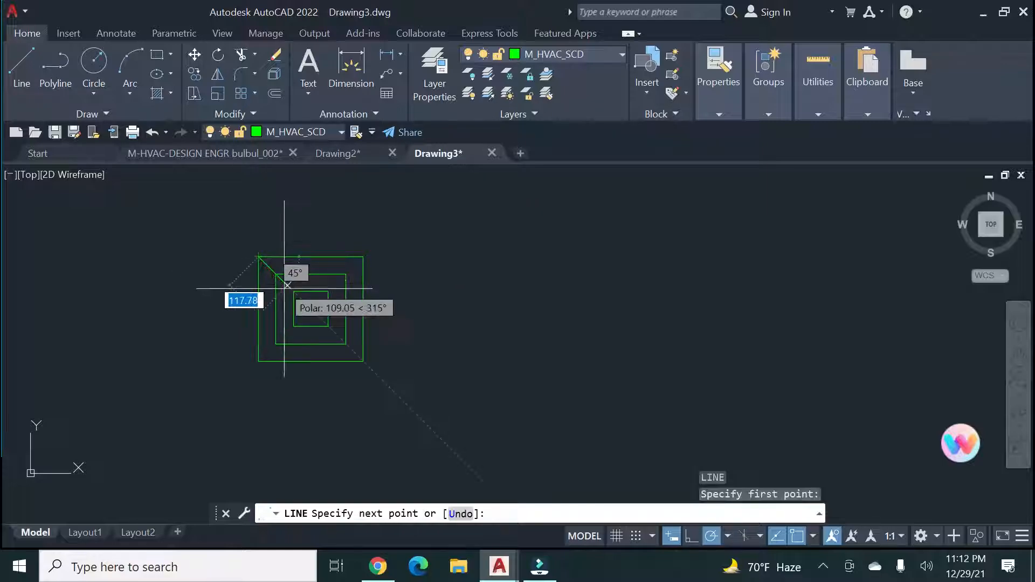
{"action": "left_click", "coordinate": [363, 361]}
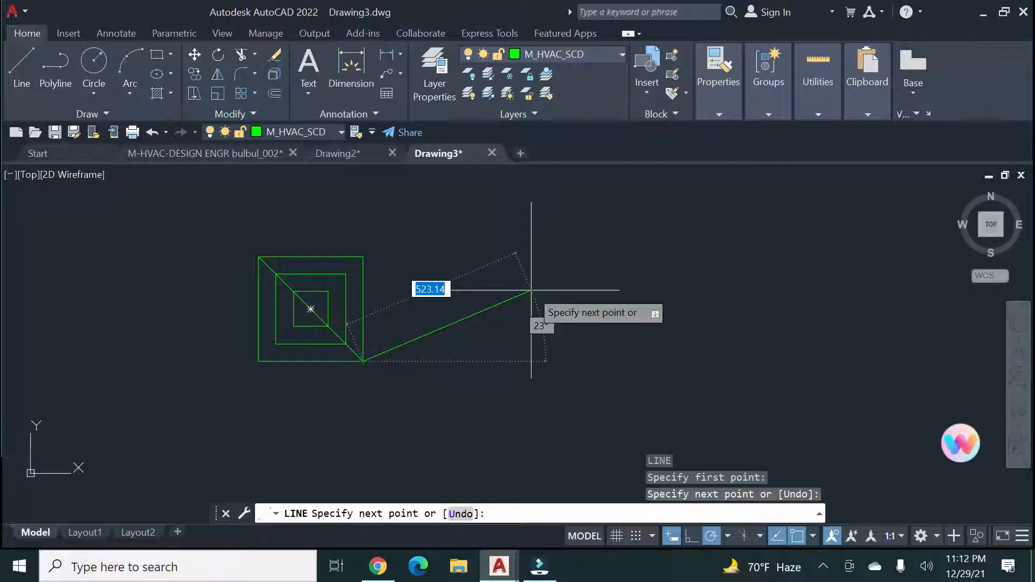
{"action": "key", "text": "Escape"}
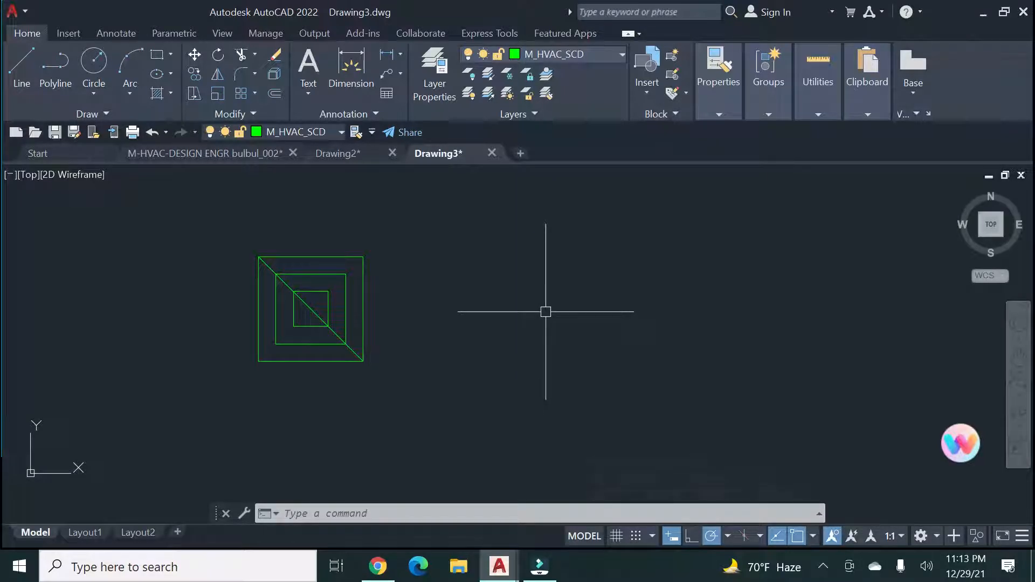
Draw the second diagonal from the outer square's upper-right corner to its lower-left corner.
{"action": "type", "text": "l"}
{"action": "key", "text": "Return"}
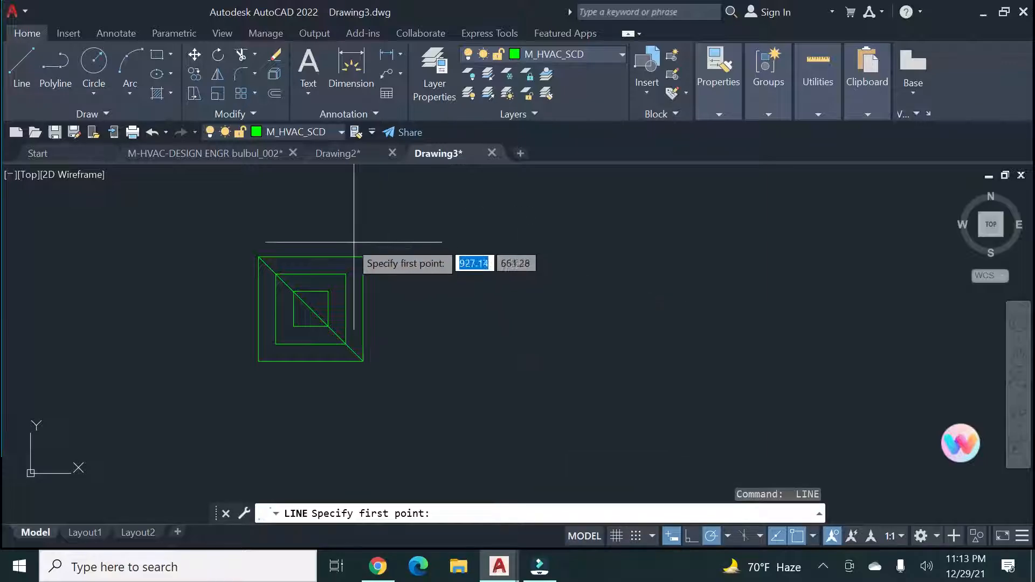
{"action": "left_click", "coordinate": [364, 257]}
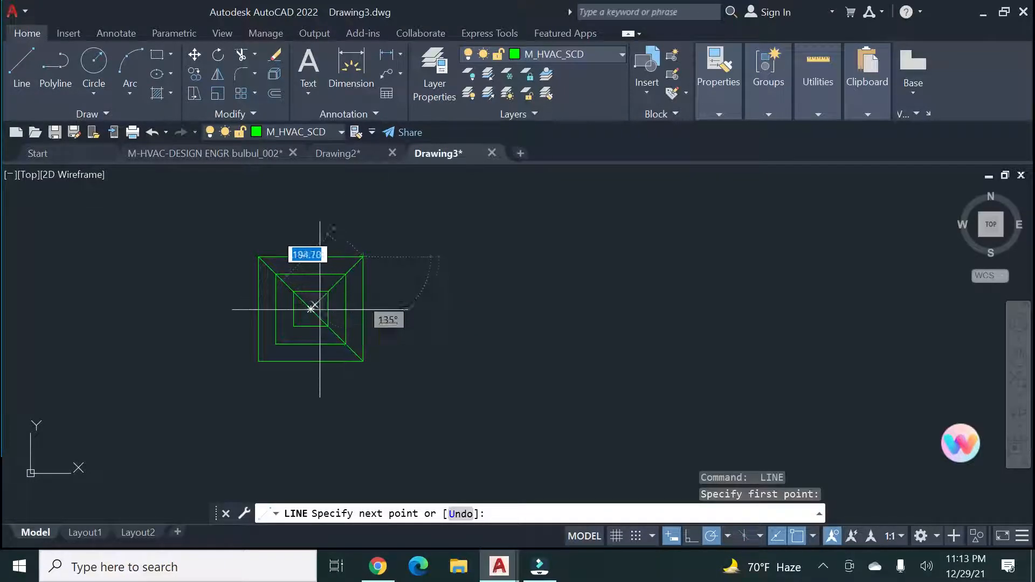
{"action": "left_click", "coordinate": [259, 361]}
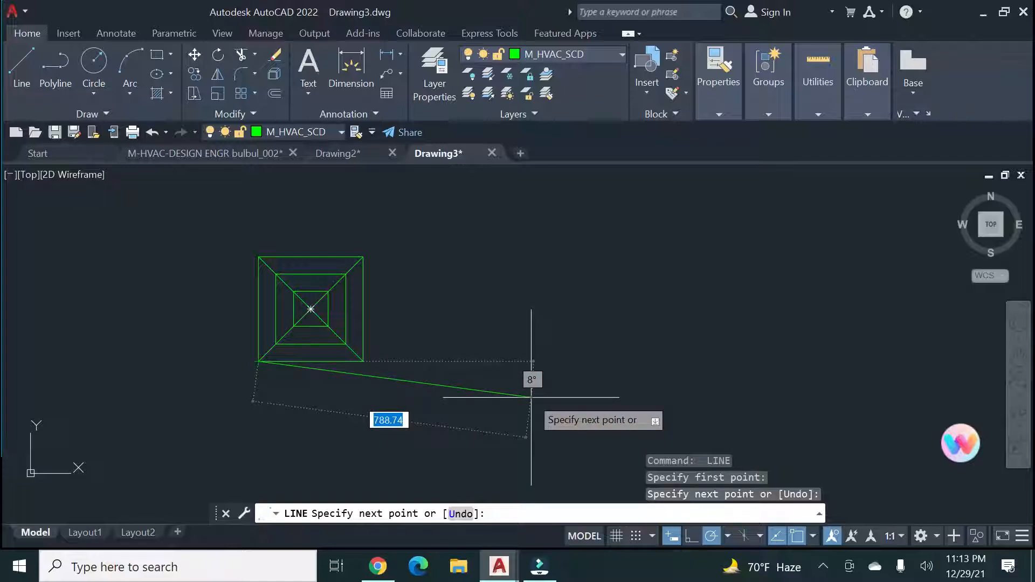
{"action": "key", "text": "Escape"}
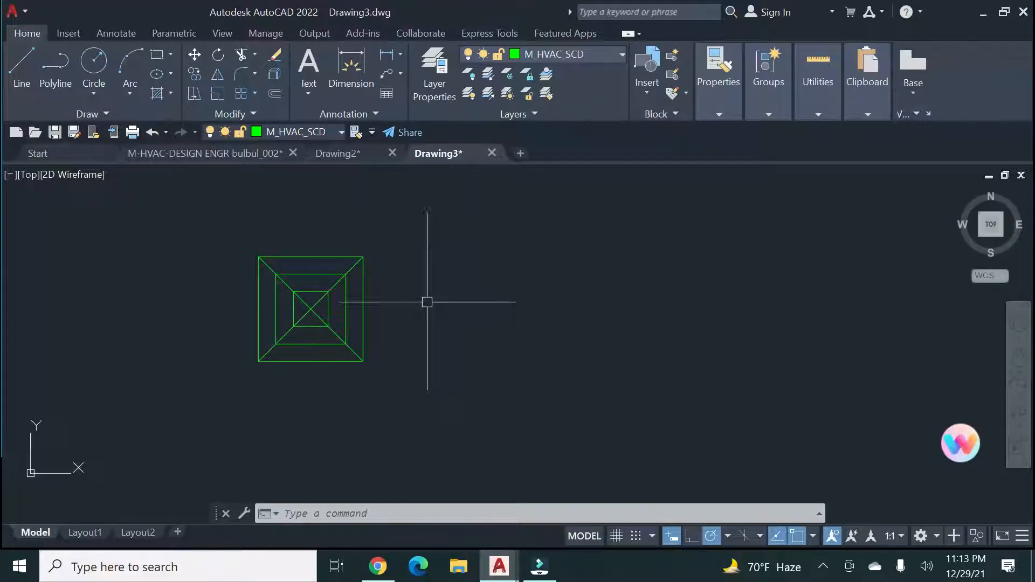
Delete the outer square and undo the deletion, two times in a row.
{"action": "left_click", "coordinate": [319, 259]}
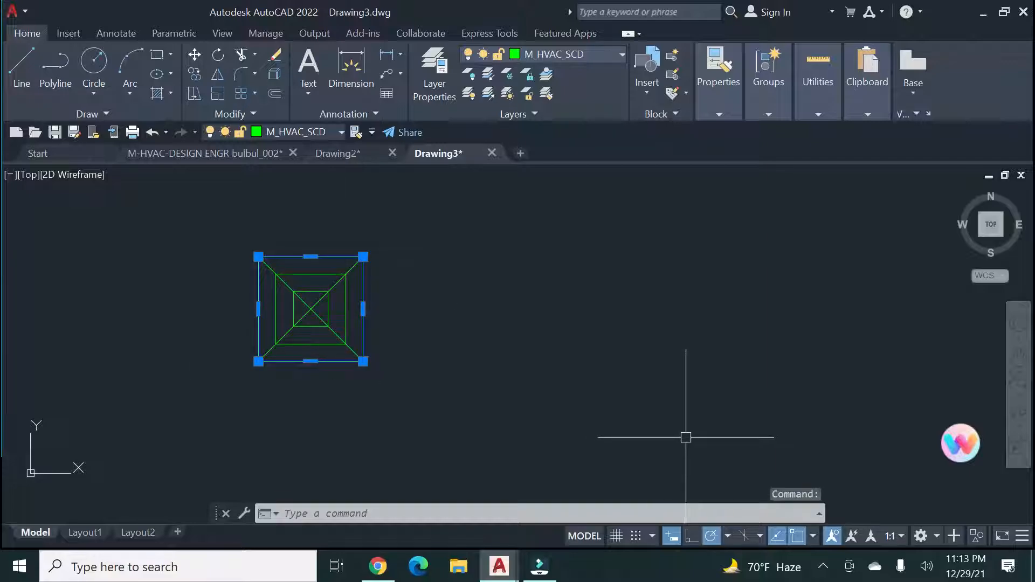
{"action": "key", "text": "Delete"}
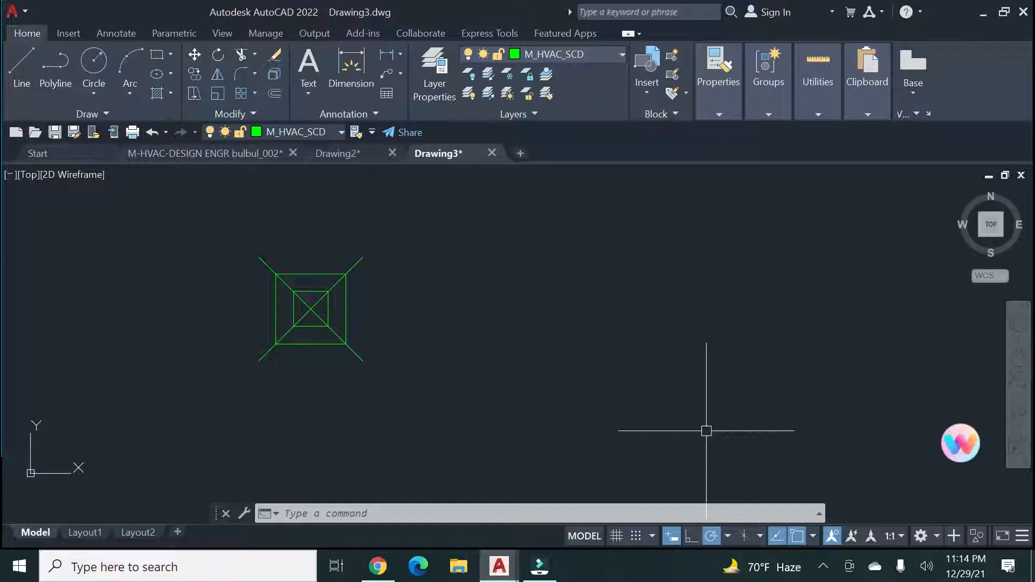
{"action": "key", "text": "ctrl+z"}
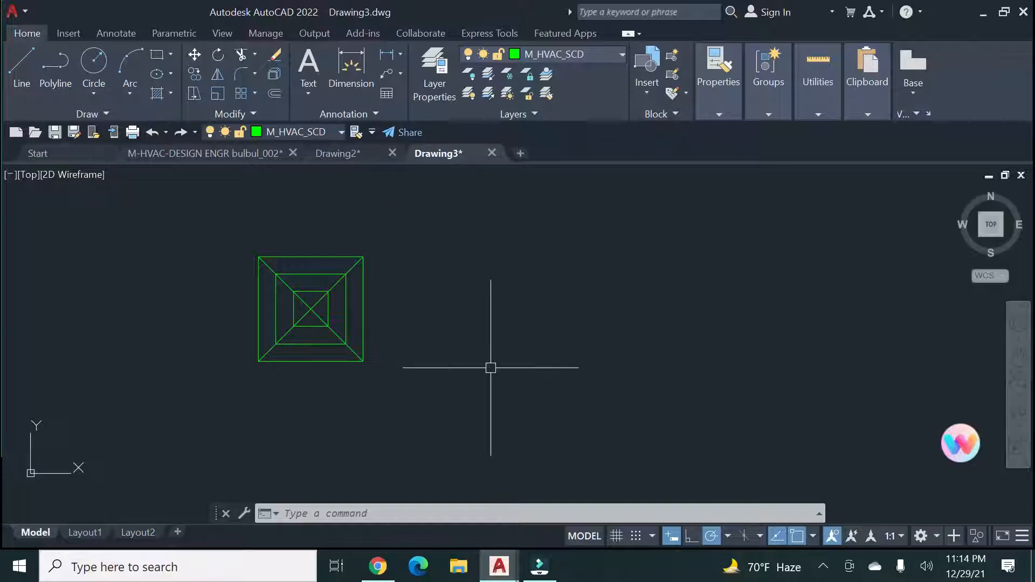
{"action": "left_click", "coordinate": [319, 260]}
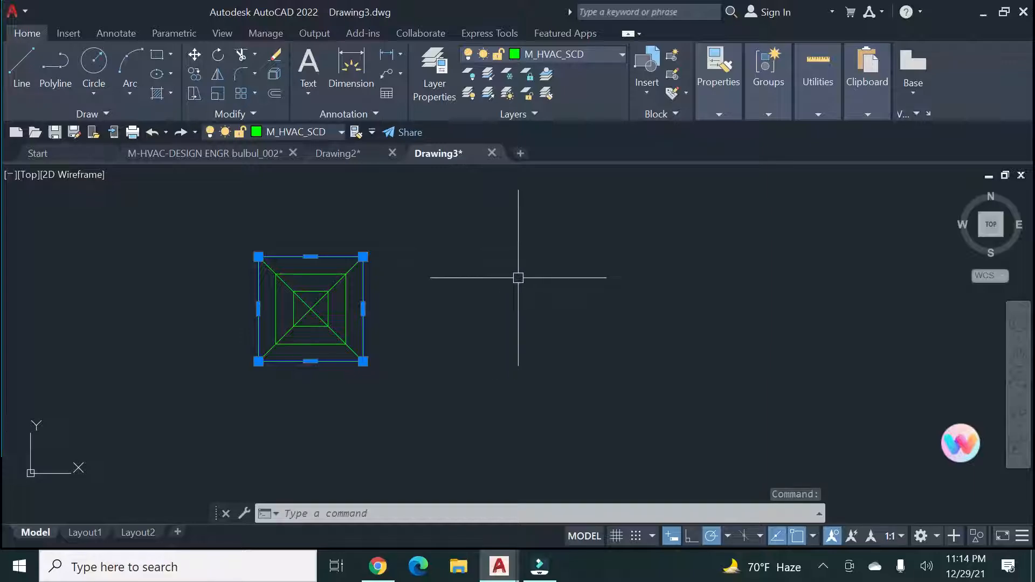
{"action": "key", "text": "Delete"}
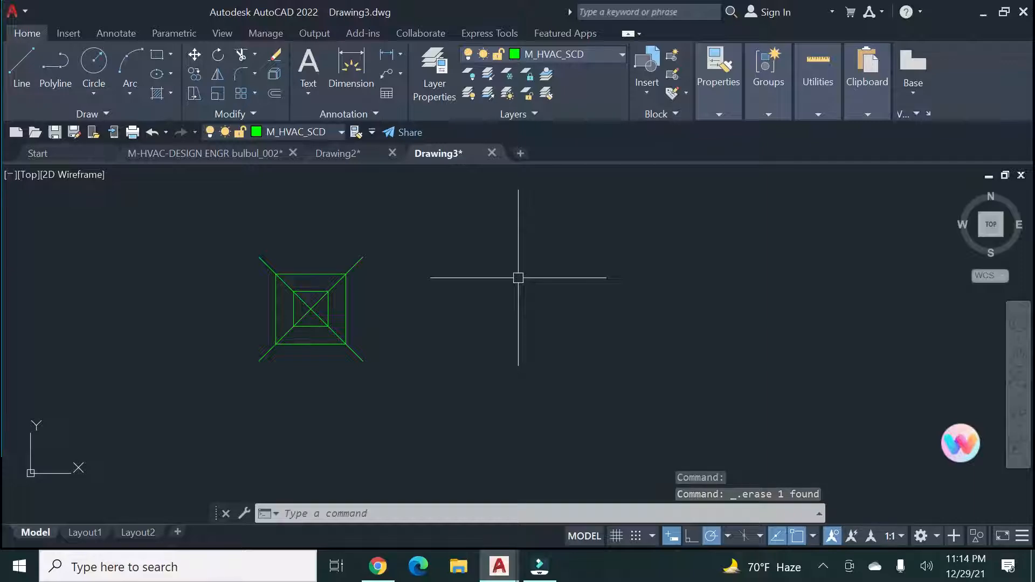
{"action": "key", "text": "ctrl+z"}
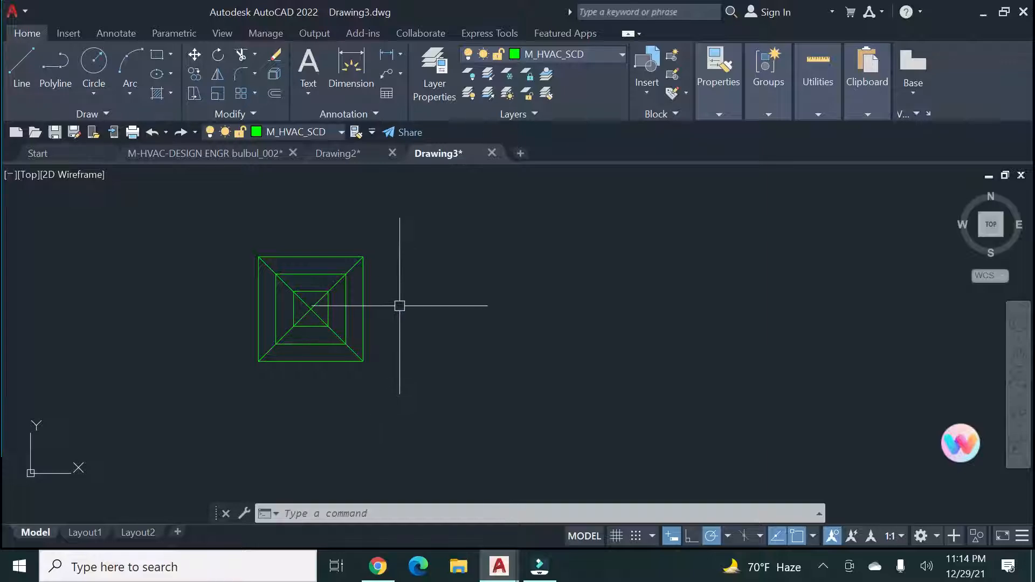
Start a polyline about 218 to the right of the diffuser's centre, level with it, and draw a short horizontal segment to the right.
{"action": "left_click", "coordinate": [64, 68]}
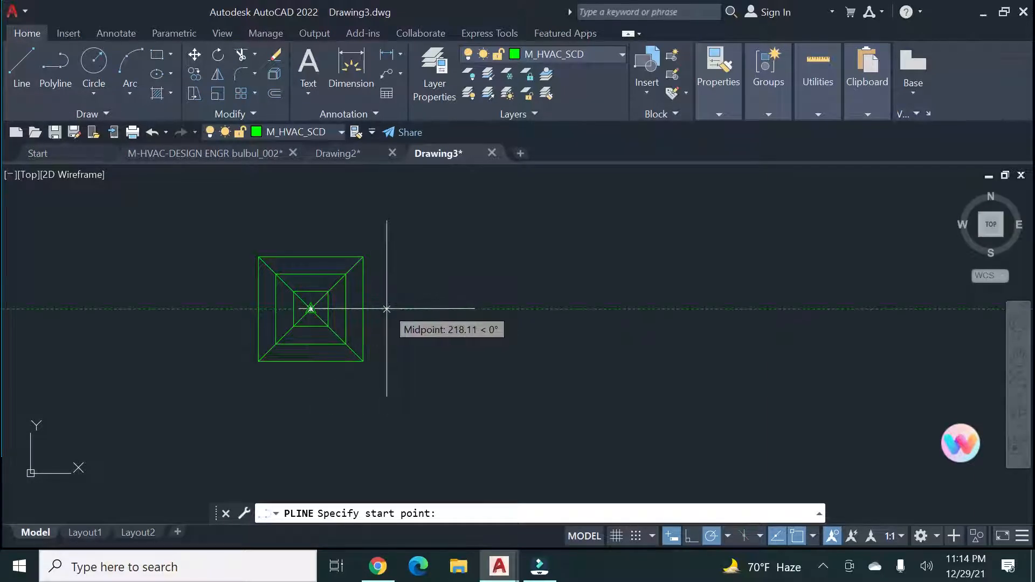
{"action": "left_click", "coordinate": [310, 309]}
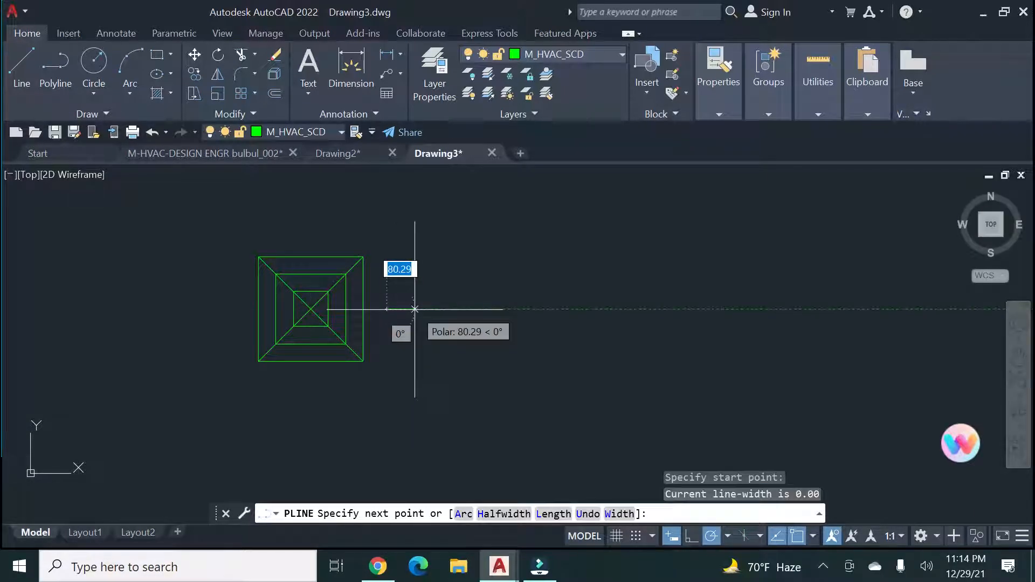
{"action": "left_click", "coordinate": [408, 309]}
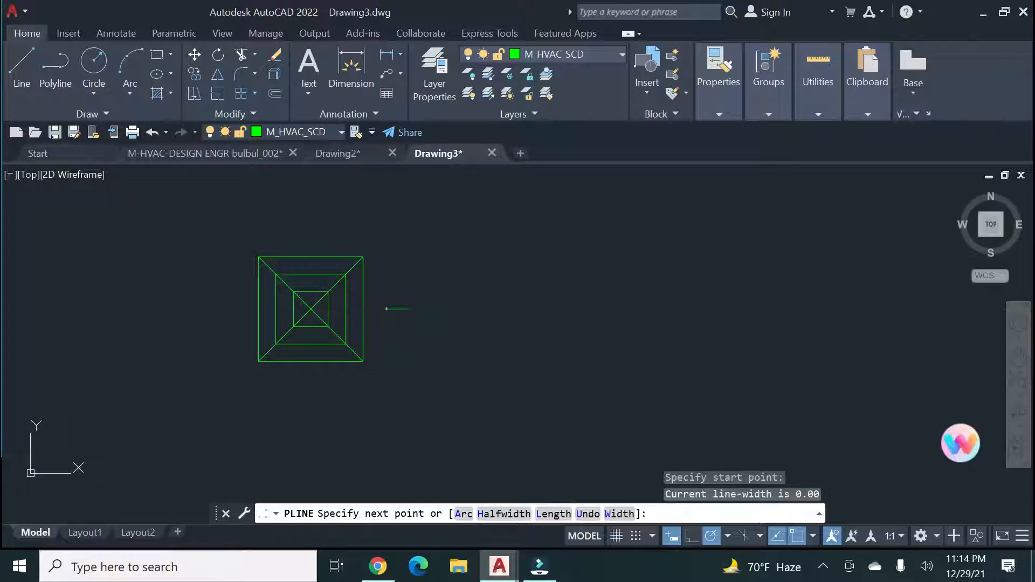
Extend the polyline to the right with a 150 long arrowhead, starting width 60 and ending width 0, and finish it.
{"action": "right_click", "coordinate": [408, 311]}
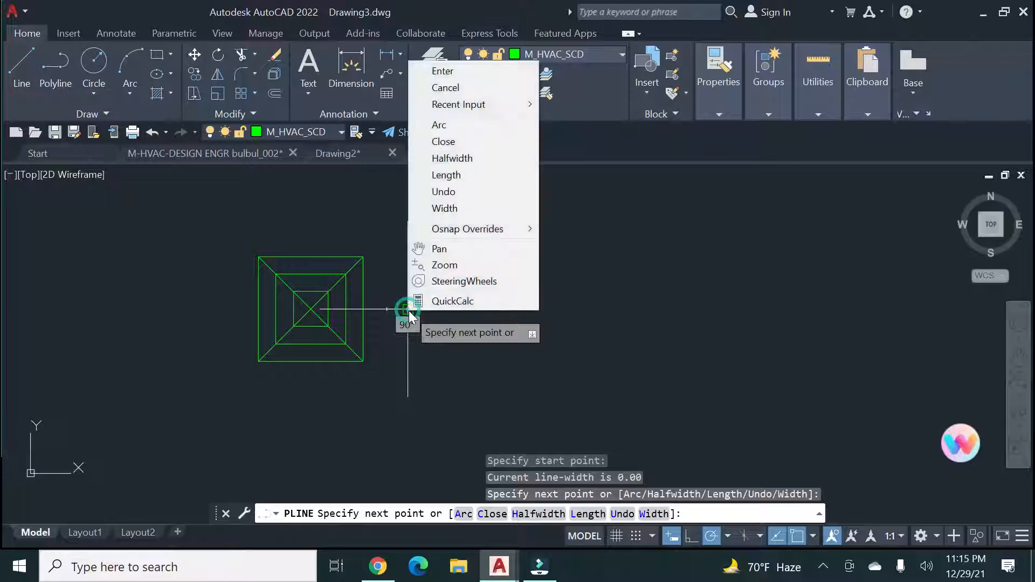
{"action": "left_click", "coordinate": [454, 210]}
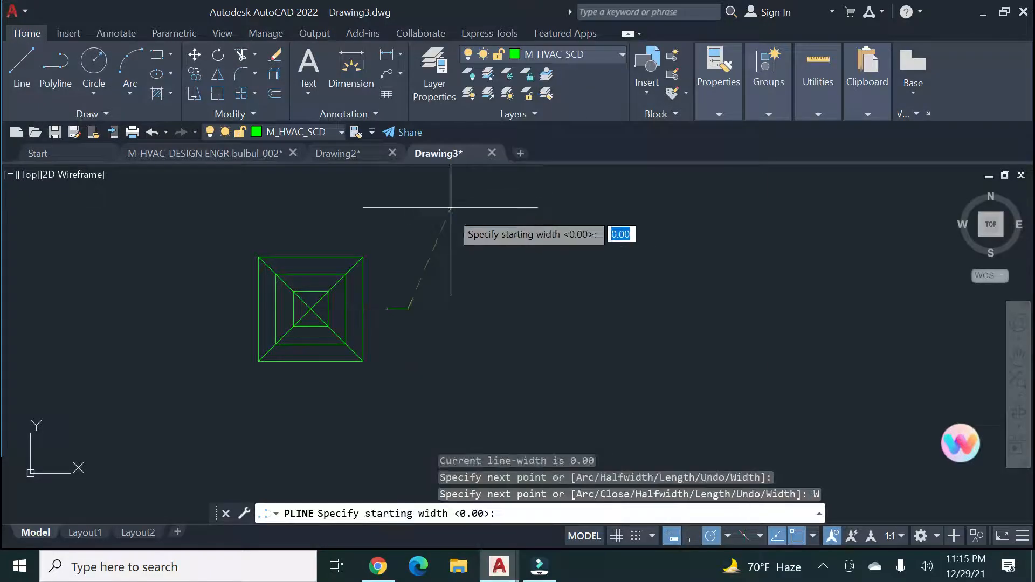
{"action": "type", "text": "5"}
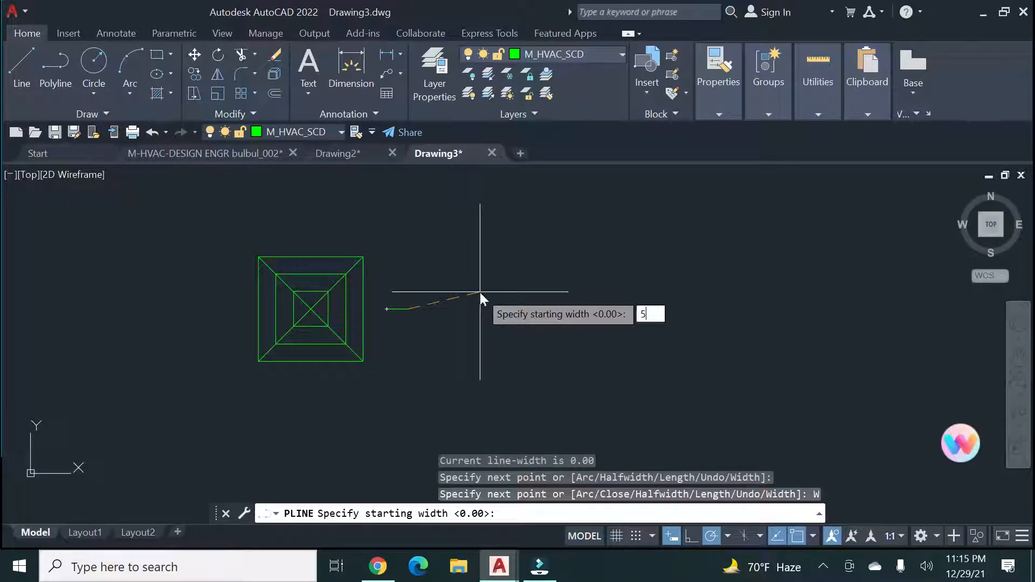
{"action": "key", "text": "BackSpace"}
{"action": "type", "text": "60"}
{"action": "key", "text": "Return"}
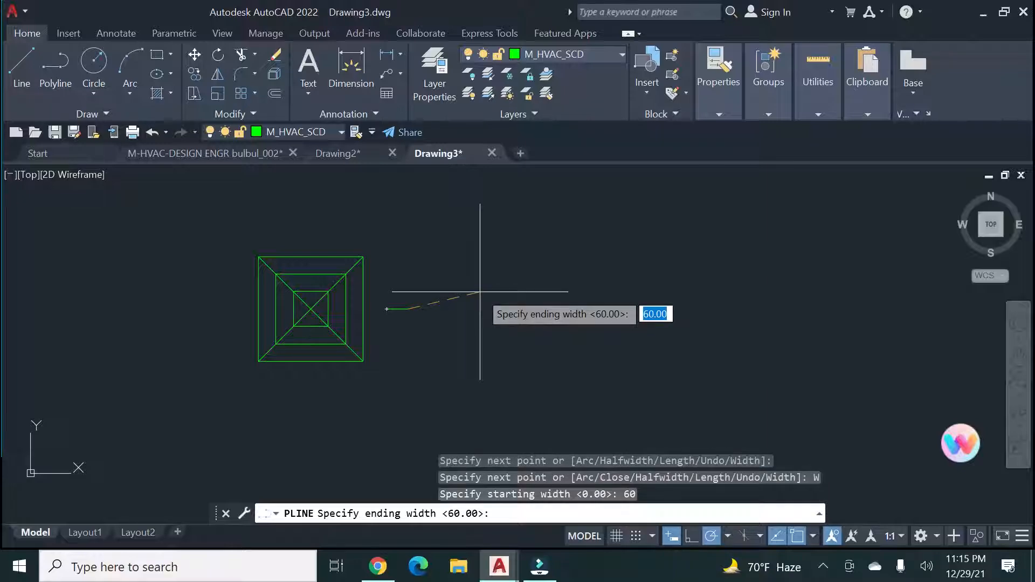
{"action": "key", "text": "BackSpace"}
{"action": "key", "text": "Return"}
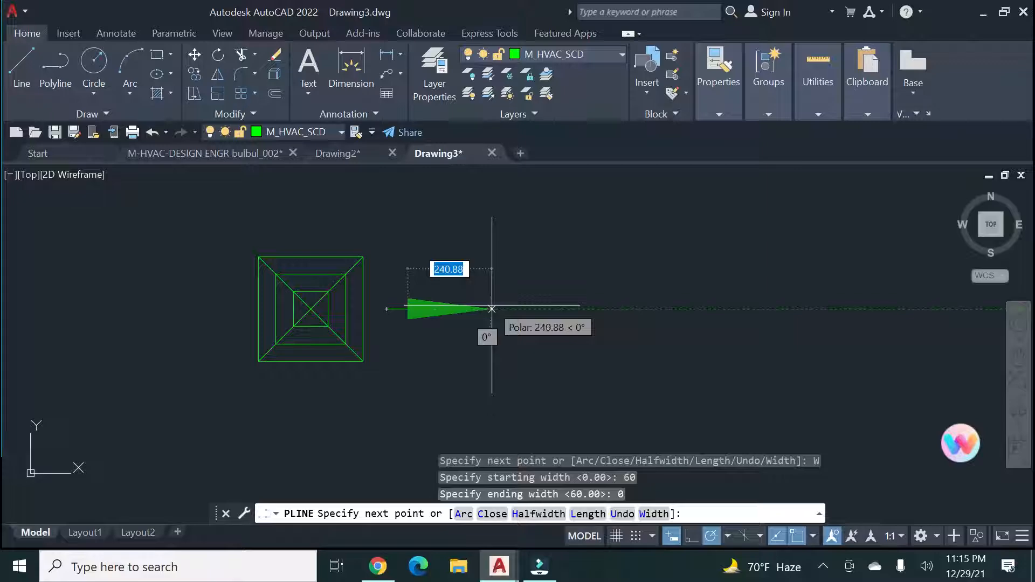
{"action": "type", "text": "150"}
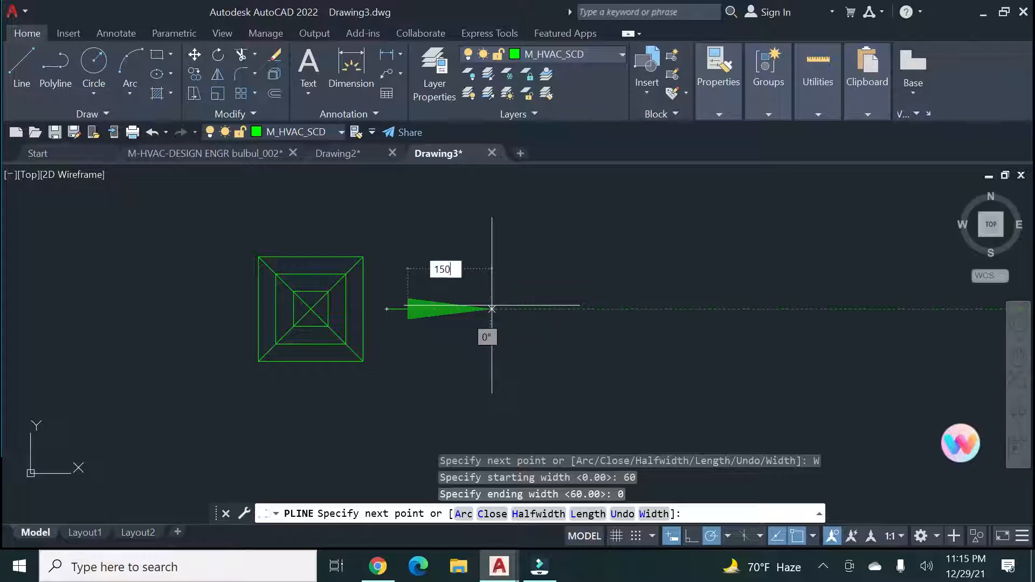
{"action": "key", "text": "Return"}
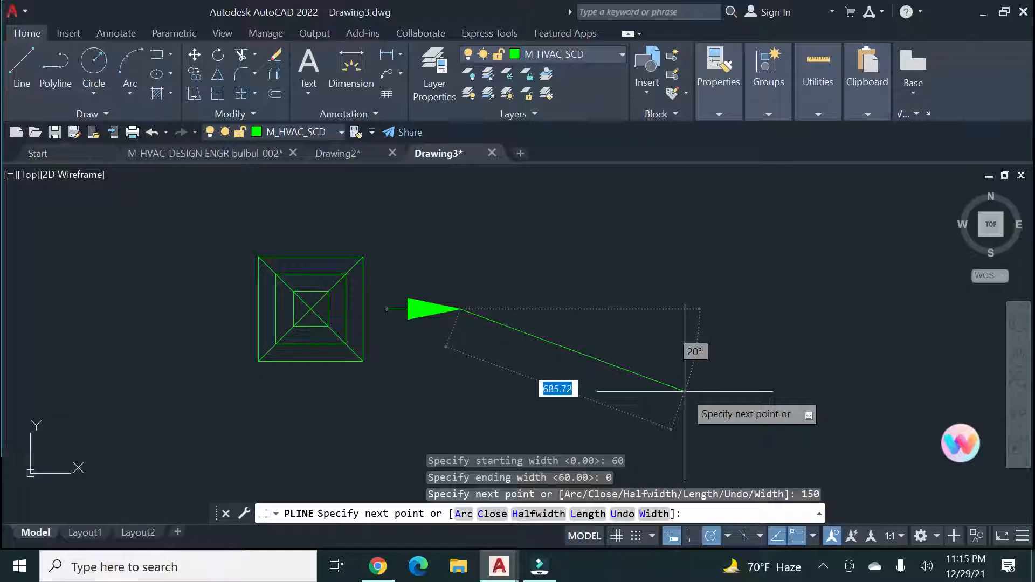
{"action": "key", "text": "Escape"}
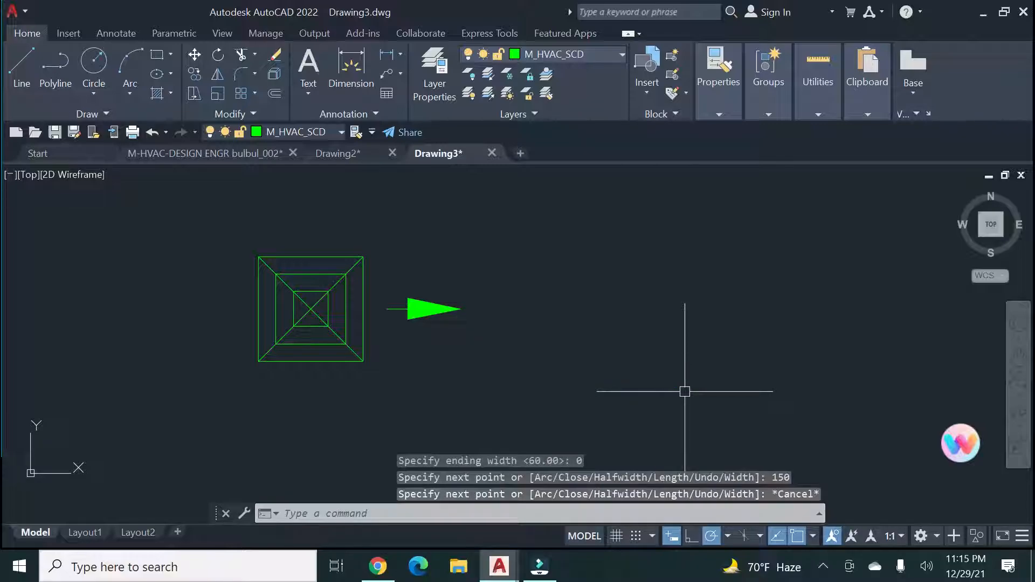
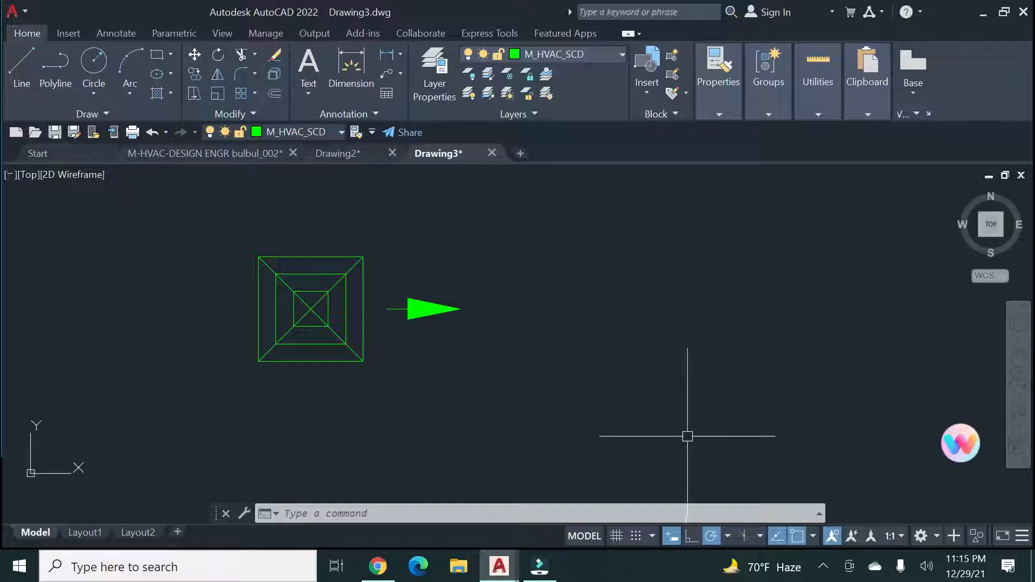
Create a polar array of the arrow around the diffuser's centre with 4 items over 360 degrees.
{"action": "left_click", "coordinate": [255, 93]}
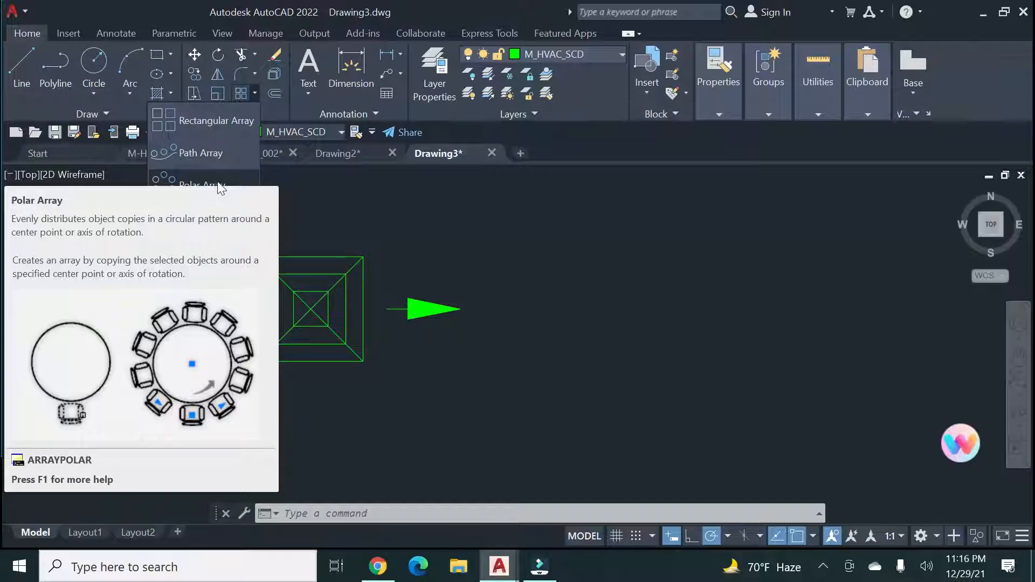
{"action": "left_click", "coordinate": [216, 184]}
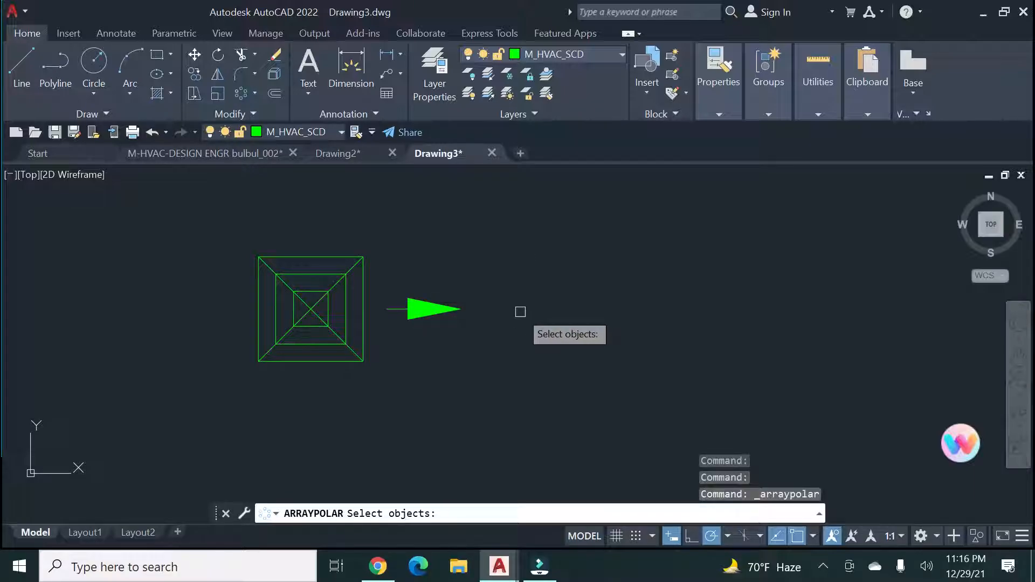
{"action": "key", "text": "Escape"}
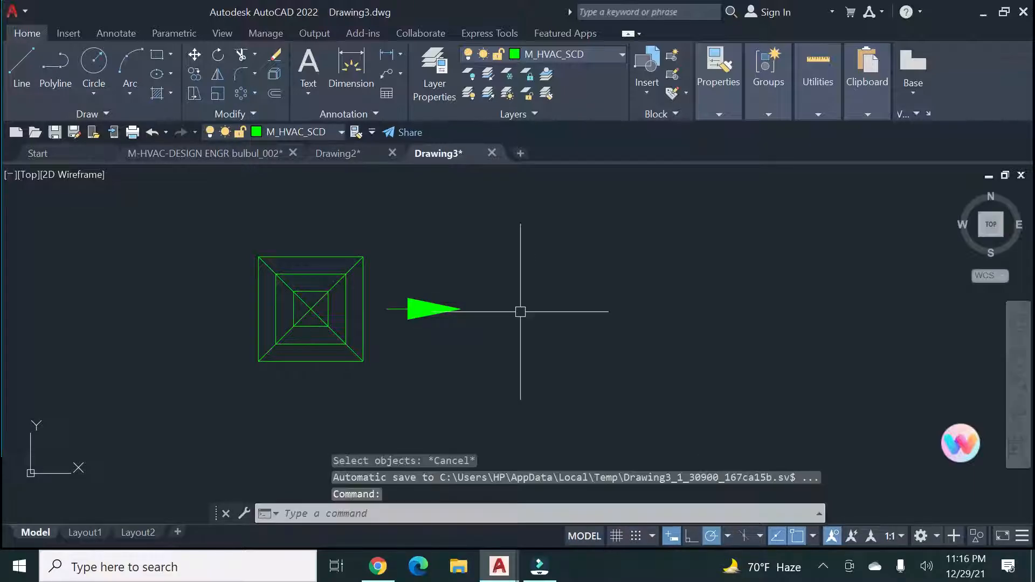
{"action": "left_click", "coordinate": [407, 309]}
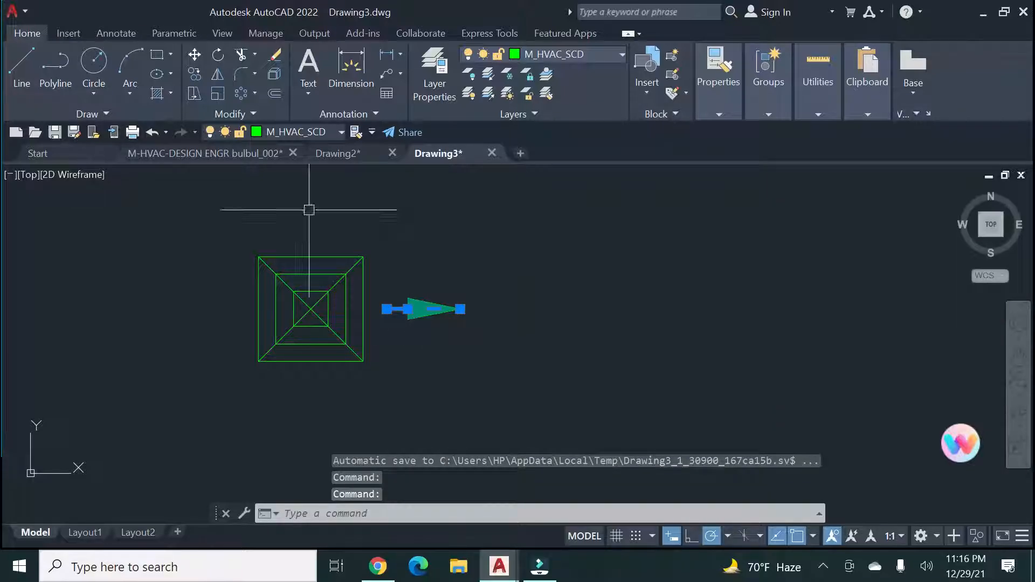
{"action": "left_click", "coordinate": [245, 93]}
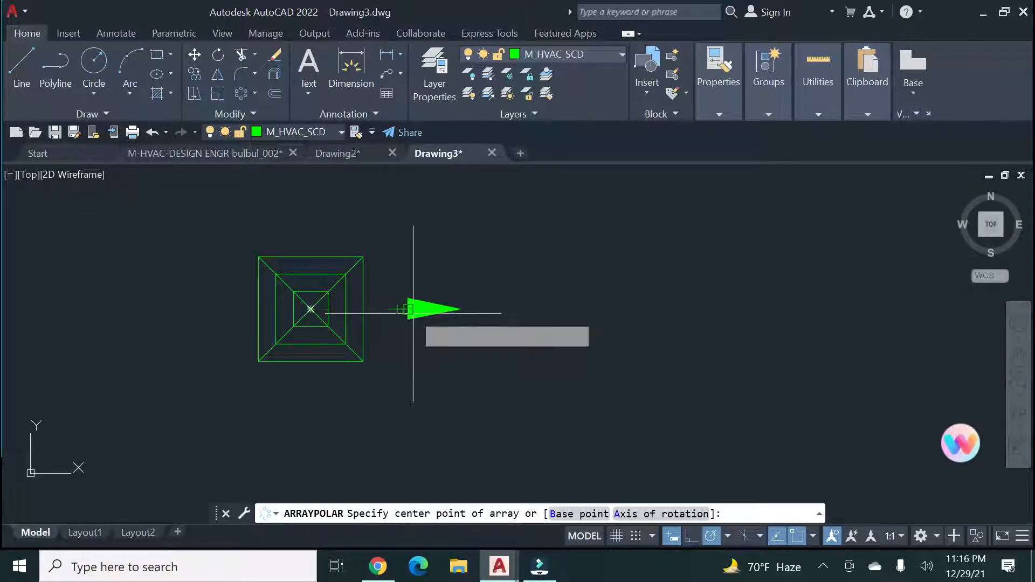
{"action": "left_click", "coordinate": [311, 309]}
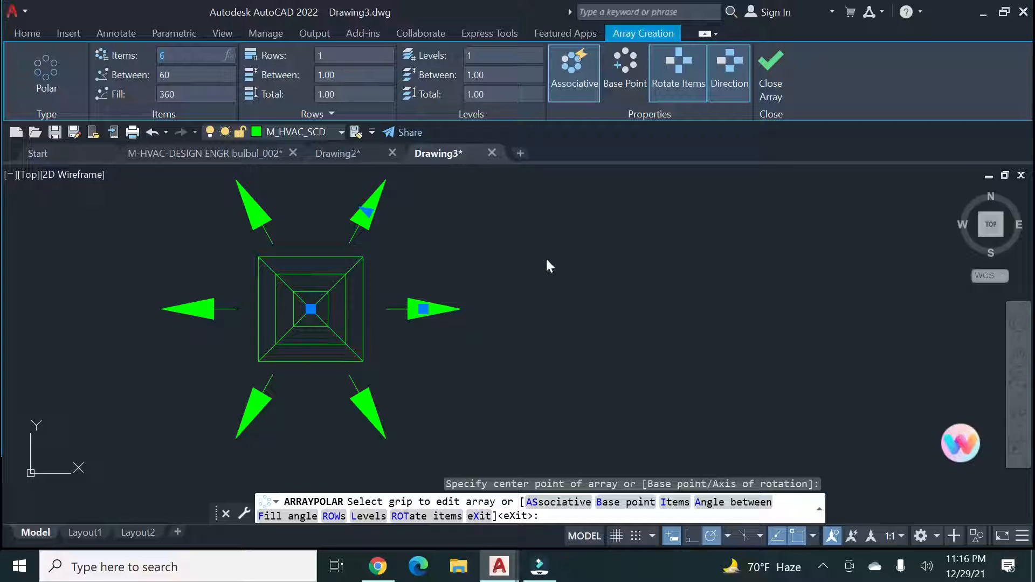
{"action": "key", "text": "Return"}
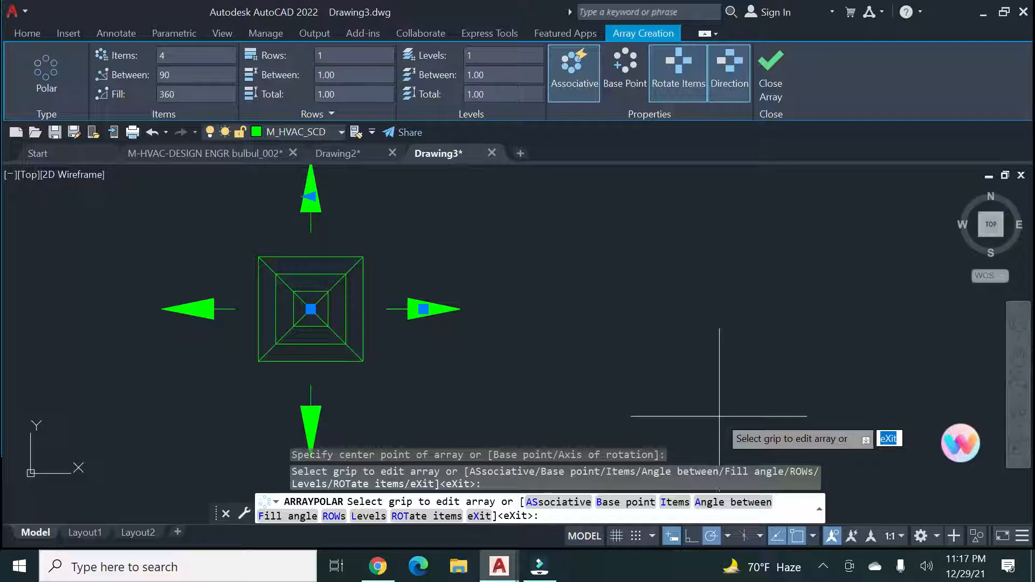
{"action": "key", "text": "Escape"}
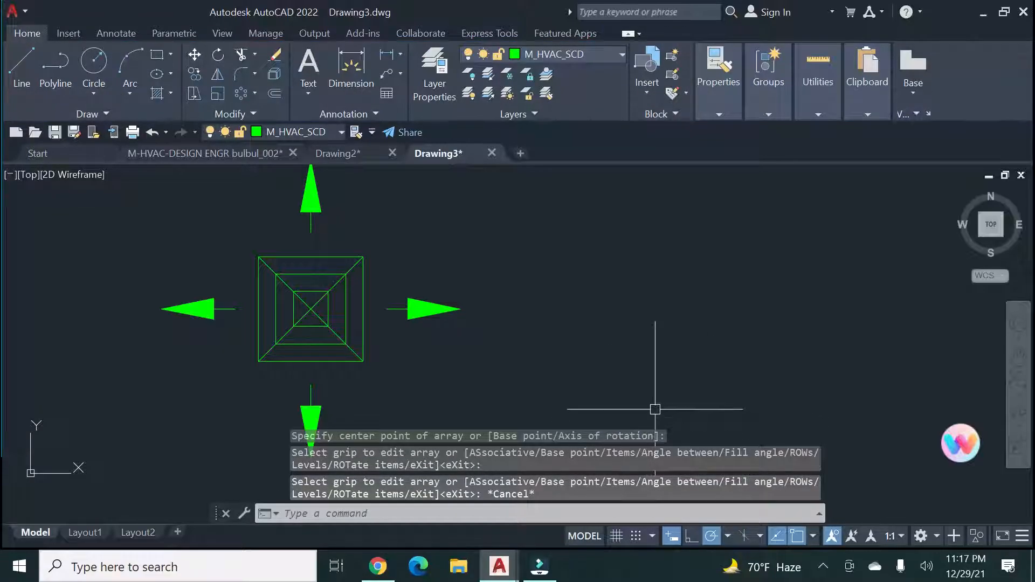
{"action": "key", "text": "Escape"}
{"action": "key", "text": "Escape"}
{"action": "key", "text": "Escape"}
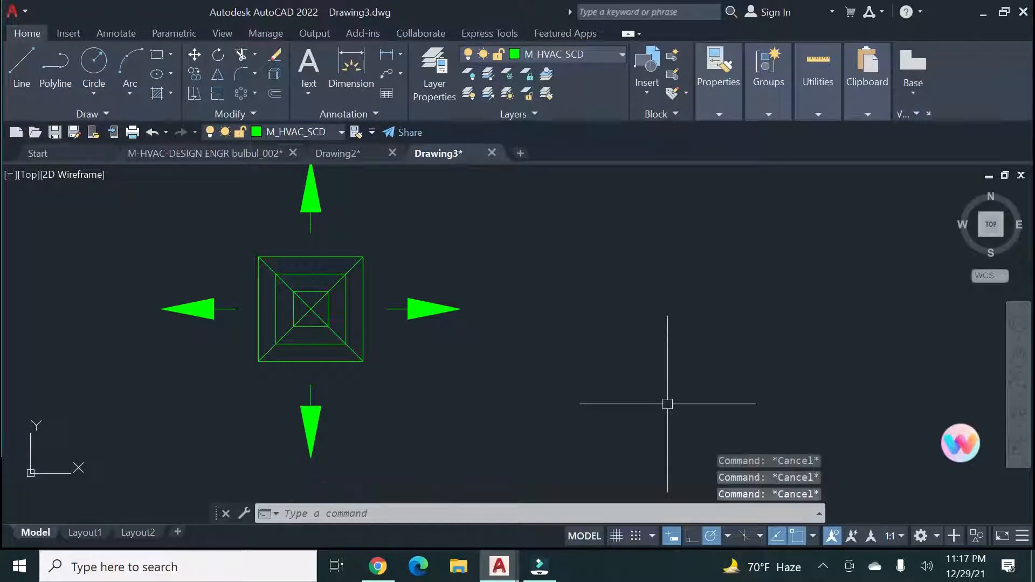
{"action": "scroll", "coordinate": [619, 411], "scroll_direction": "down", "scroll_amount": 2}
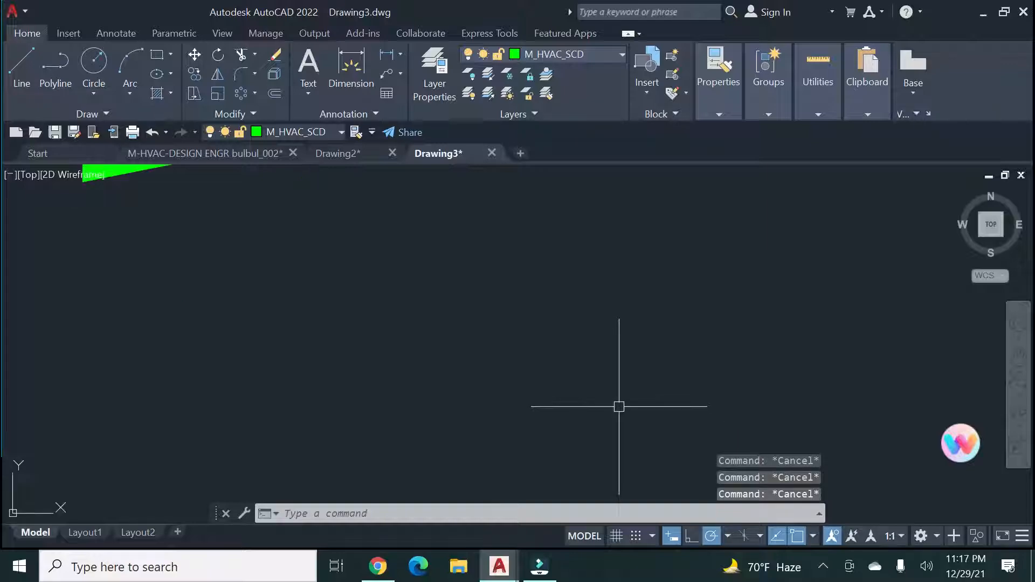
{"action": "scroll", "coordinate": [604, 356], "scroll_direction": "down", "scroll_amount": 2}
{"action": "scroll", "coordinate": [636, 358], "scroll_direction": "up", "scroll_amount": 4}
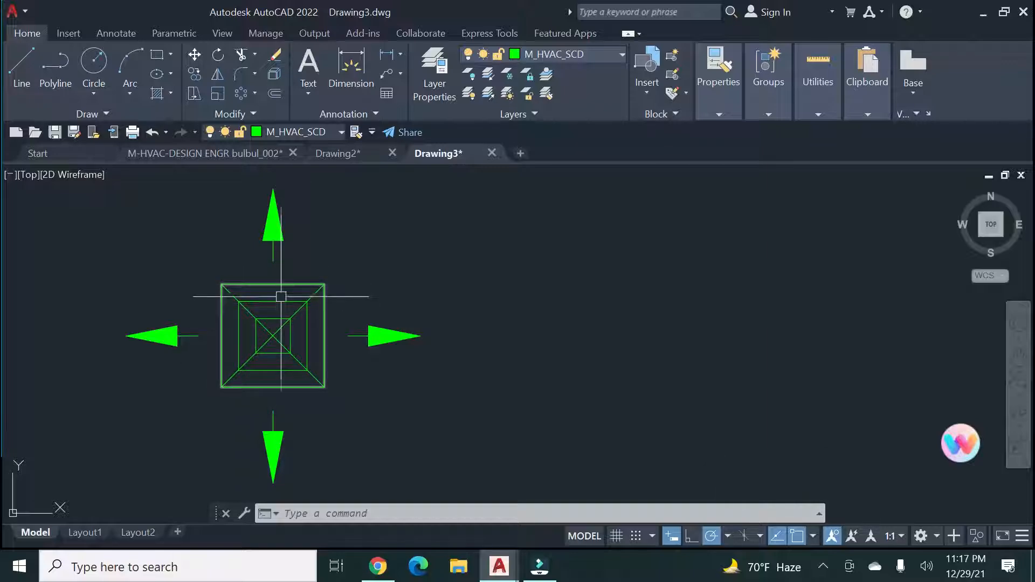
Start a block definition named SCD and select the diffuser's nested squares and diagonals as its objects, without the four arrows.
{"action": "mouse_move", "coordinate": [278, 287]}
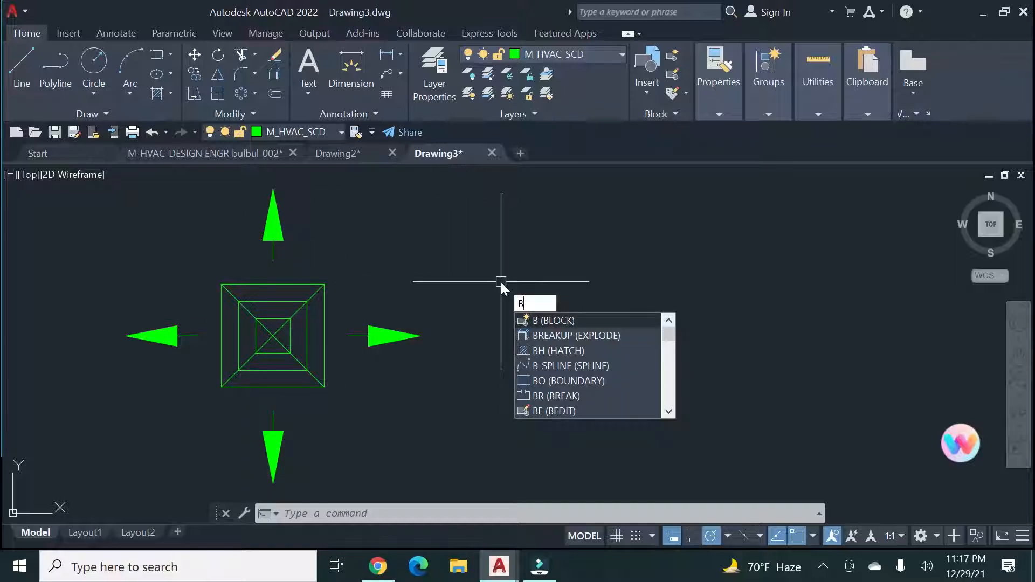
{"action": "key", "text": "Return"}
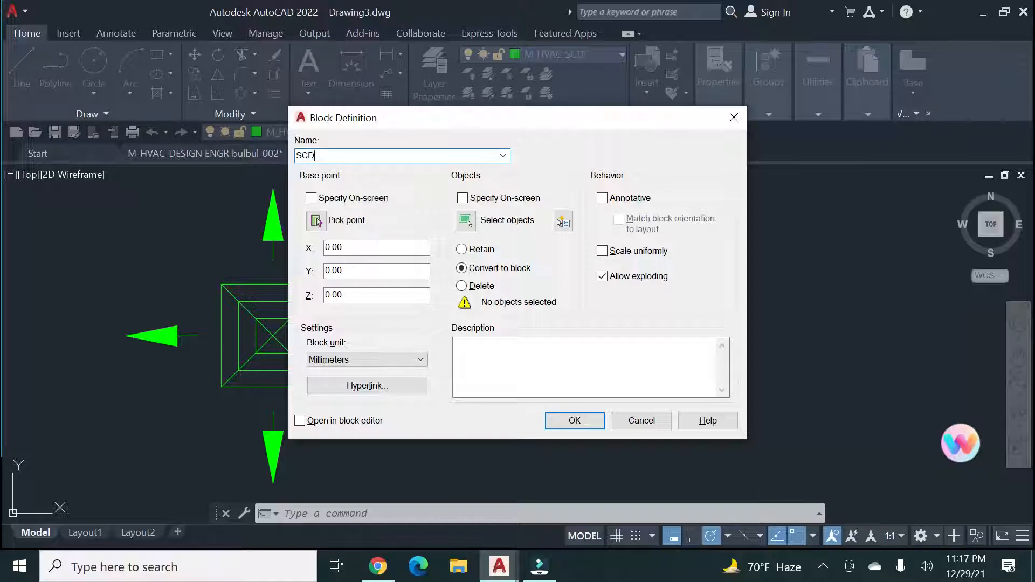
{"action": "left_click", "coordinate": [465, 222]}
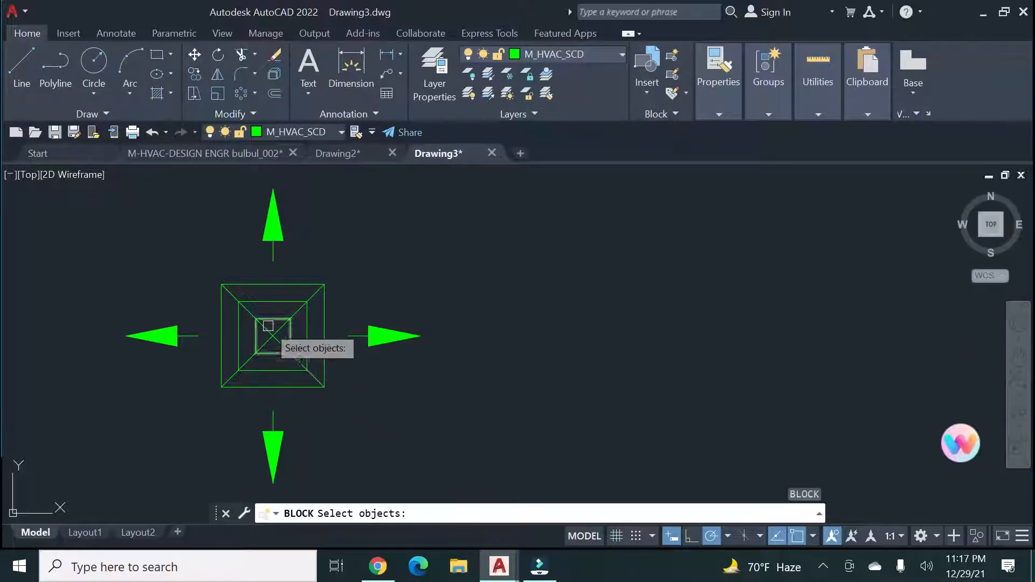
{"action": "left_click", "coordinate": [350, 387]}
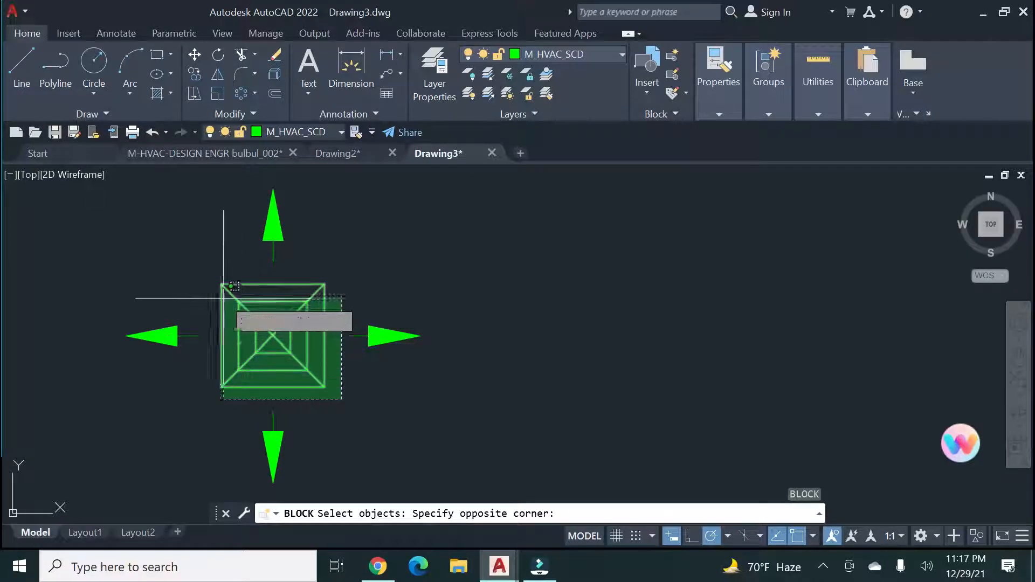
{"action": "left_click", "coordinate": [211, 276]}
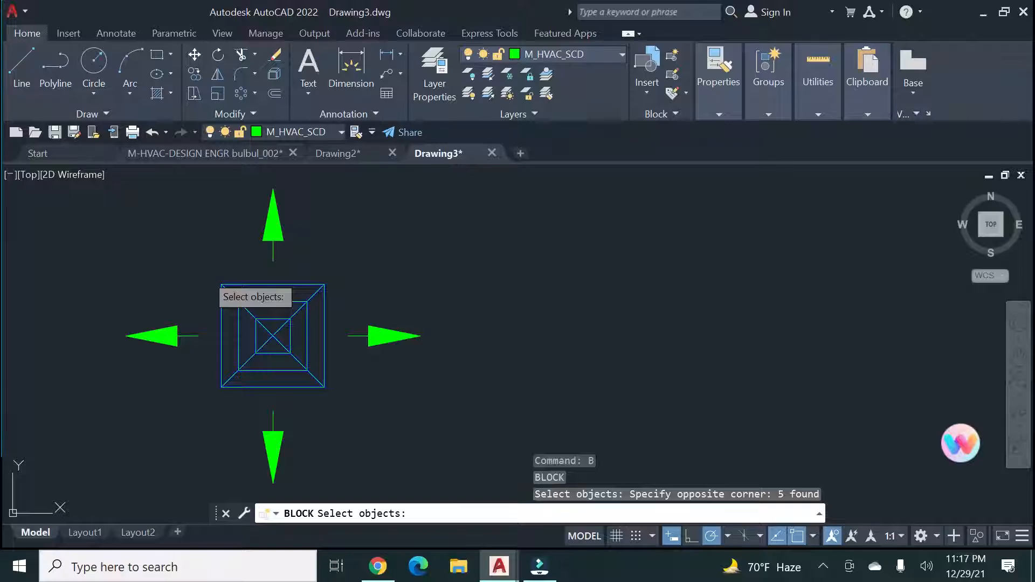
{"action": "key", "text": "Return"}
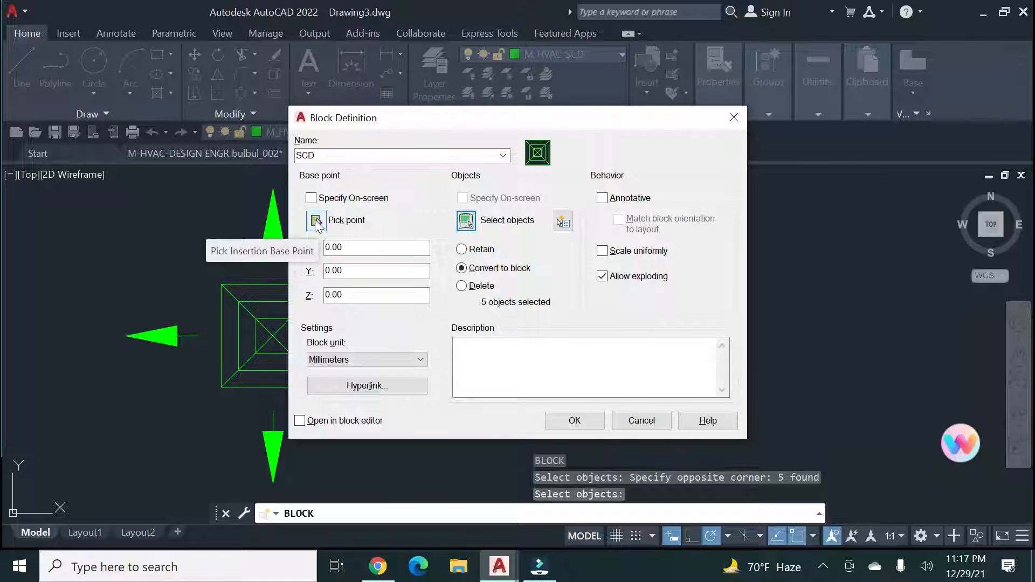
Set the block's base point at the diffuser's centre and create the block with the objects converted to it.
{"action": "left_click", "coordinate": [316, 221]}
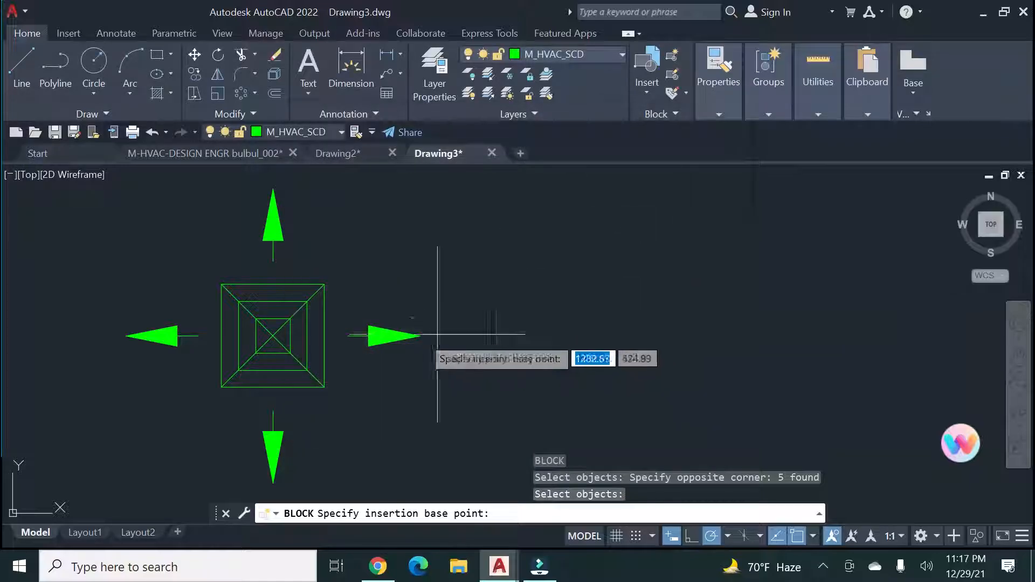
{"action": "left_click", "coordinate": [273, 336]}
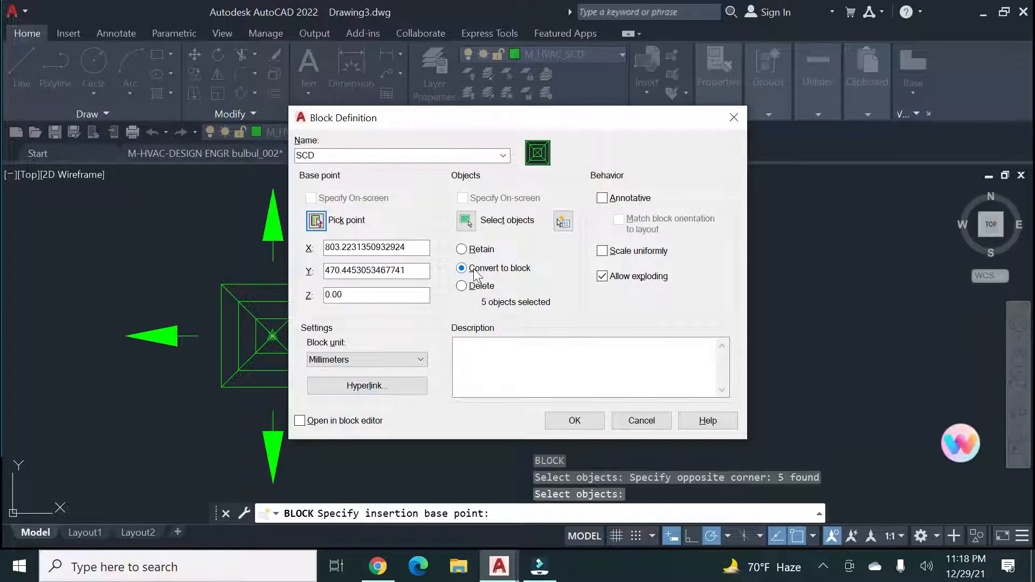
{"action": "left_click", "coordinate": [575, 420]}
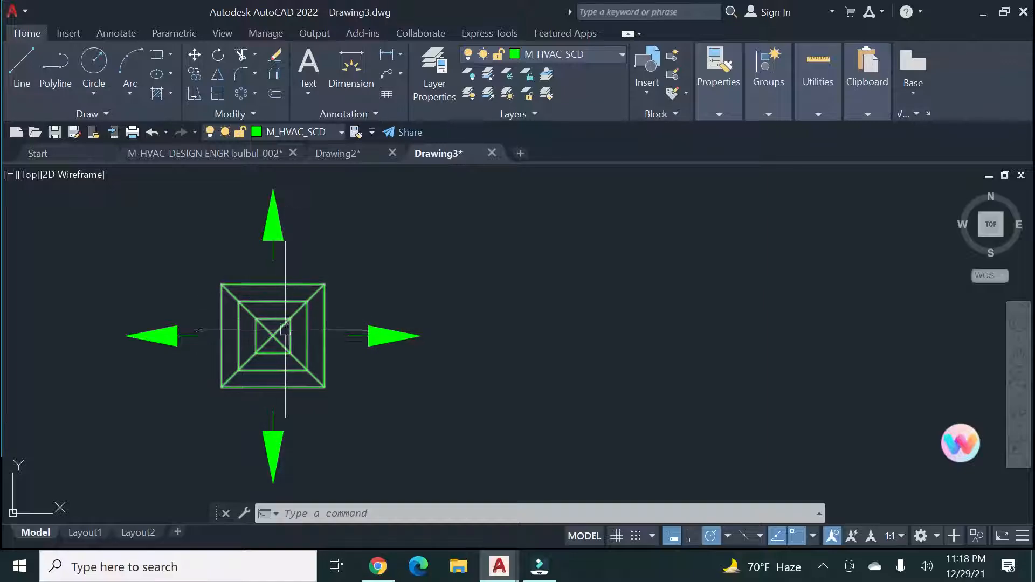
{"action": "scroll", "coordinate": [679, 366], "scroll_direction": "down", "scroll_amount": 2}
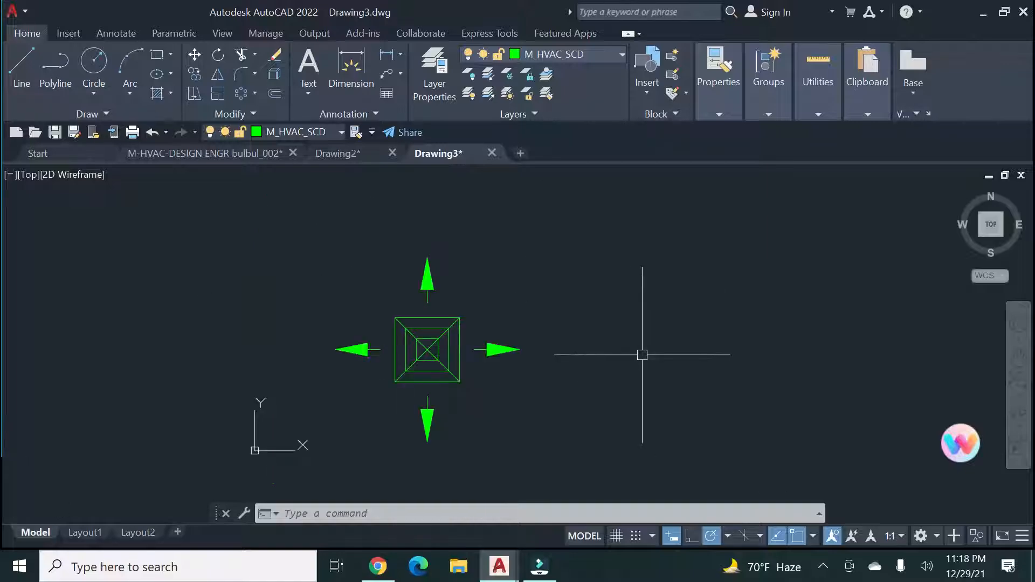
{"action": "scroll", "coordinate": [643, 355], "scroll_direction": "up", "scroll_amount": 2}
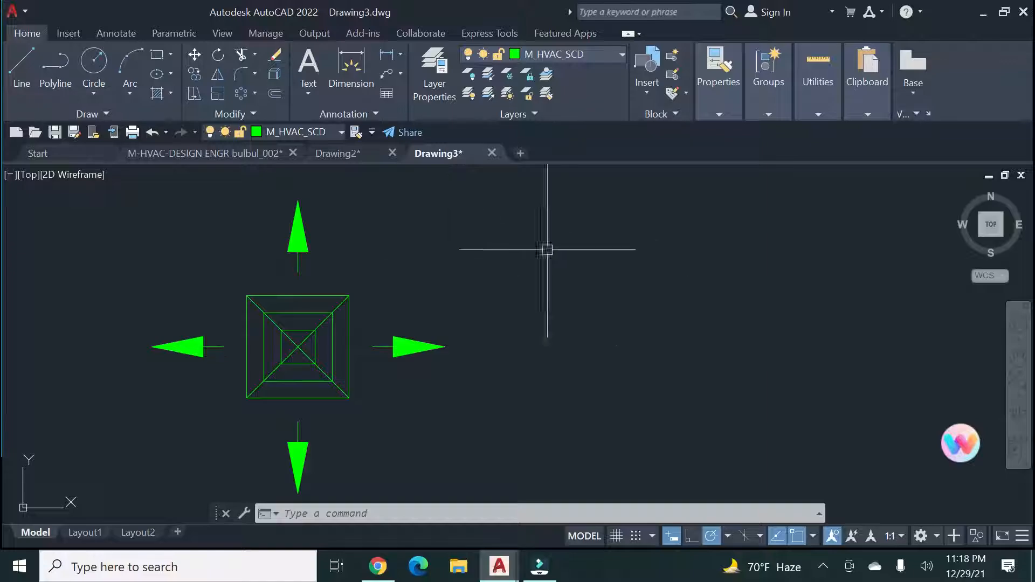
{"action": "scroll", "coordinate": [592, 291], "scroll_direction": "down", "scroll_amount": 4}
{"action": "scroll", "coordinate": [572, 257], "scroll_direction": "up", "scroll_amount": 2}
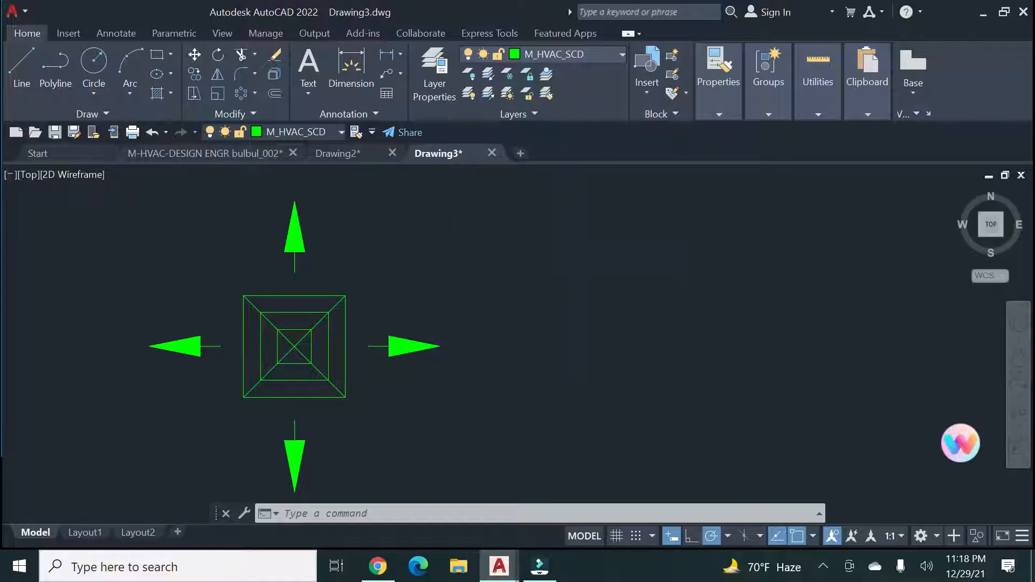
{"action": "scroll", "coordinate": [580, 271], "scroll_direction": "up", "scroll_amount": 3}
{"action": "scroll", "coordinate": [579, 271], "scroll_direction": "down", "scroll_amount": 4}
{"action": "scroll", "coordinate": [578, 282], "scroll_direction": "up", "scroll_amount": 3}
{"action": "scroll", "coordinate": [581, 286], "scroll_direction": "down", "scroll_amount": 2}
{"action": "scroll", "coordinate": [582, 286], "scroll_direction": "up", "scroll_amount": 2}
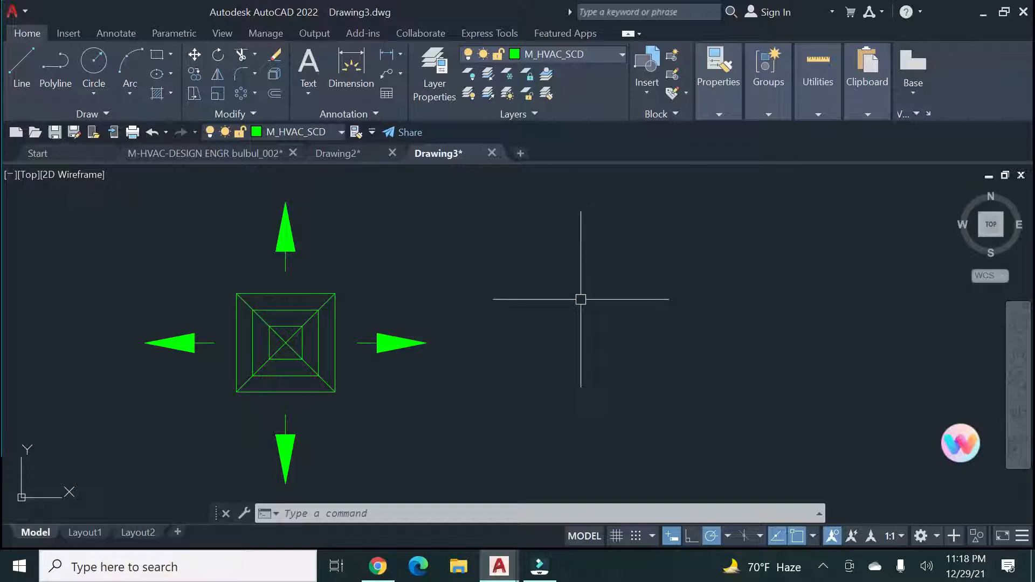